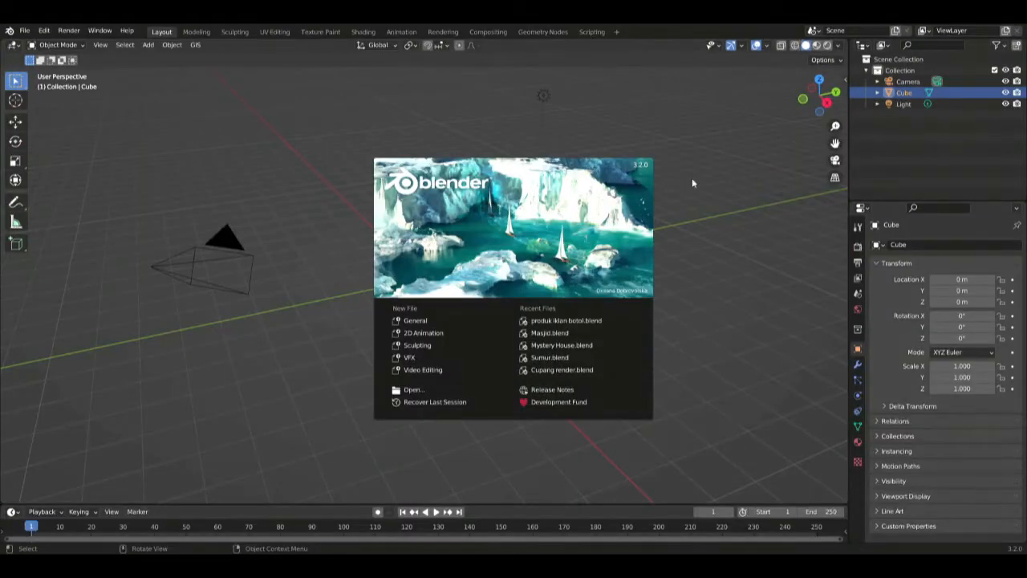
Start a new General file and turn on the on-screen shortcut display from its sidebar add-on.
{"action": "left_click", "coordinate": [419, 320]}
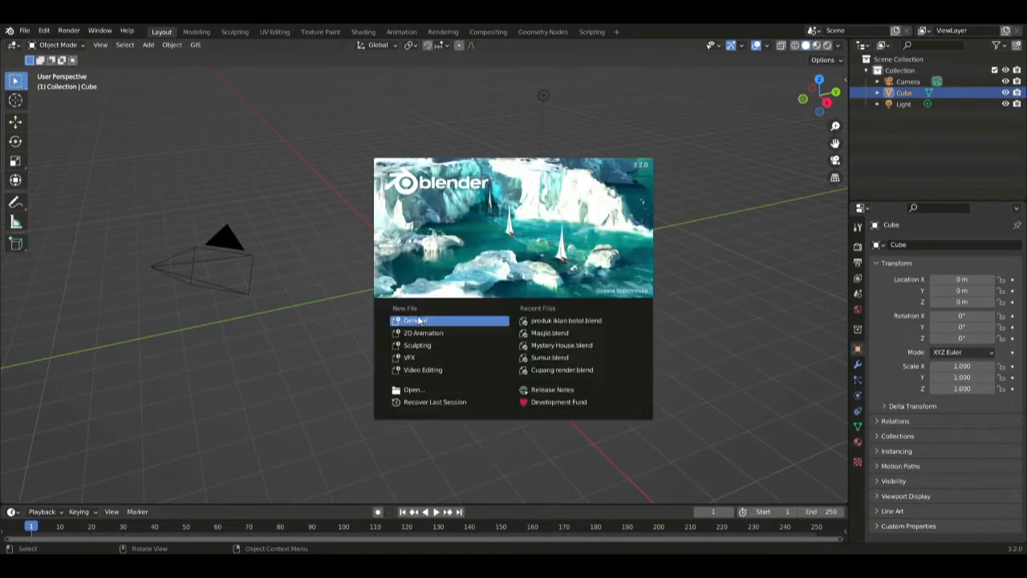
{"action": "left_click", "coordinate": [847, 77]}
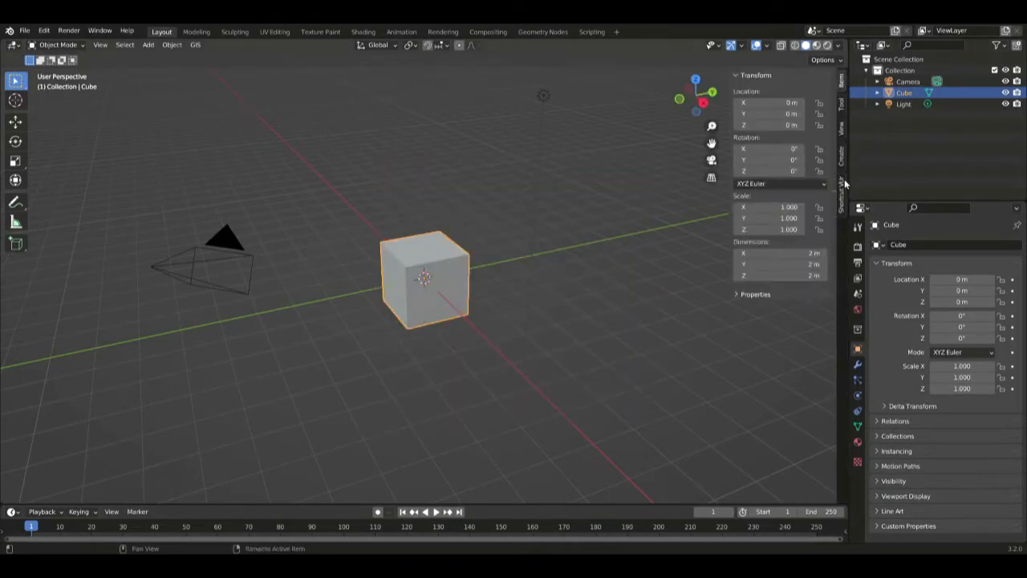
{"action": "left_click", "coordinate": [841, 189]}
{"action": "left_click_drag", "start_coordinate": [802, 125], "coordinate": [926, 124]}
{"action": "key", "text": "n"}
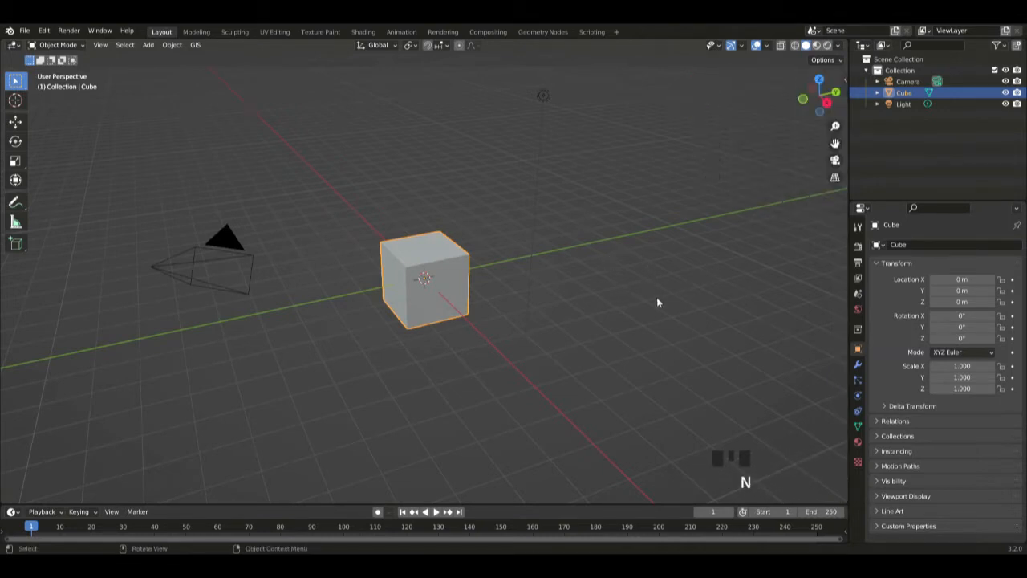
Delete the default camera and light, keeping only the cube.
{"action": "scroll", "coordinate": [388, 277], "scroll_direction": "down", "scroll_amount": 3}
{"action": "left_click_drag", "start_coordinate": [260, 228], "coordinate": [337, 344]}
{"action": "left_click_drag", "start_coordinate": [414, 100], "coordinate": [533, 212]}
{"action": "left_click_drag", "start_coordinate": [268, 193], "coordinate": [344, 359], "text": "shift"}
{"action": "key", "text": "x"}
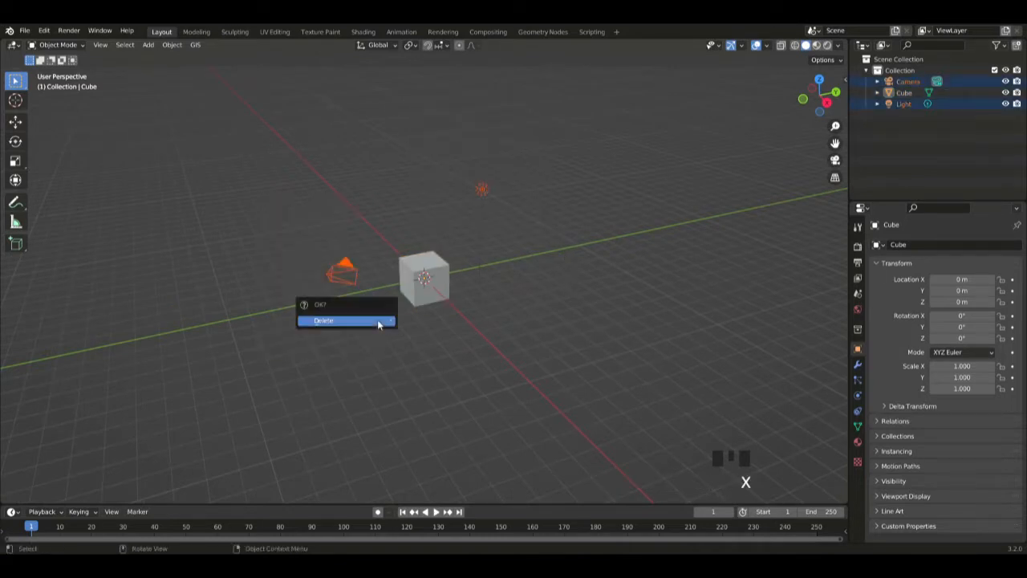
{"action": "left_click", "coordinate": [378, 322]}
Add an Ocean modifier to the cube.
{"action": "left_click", "coordinate": [857, 364]}
{"action": "left_click", "coordinate": [899, 245]}
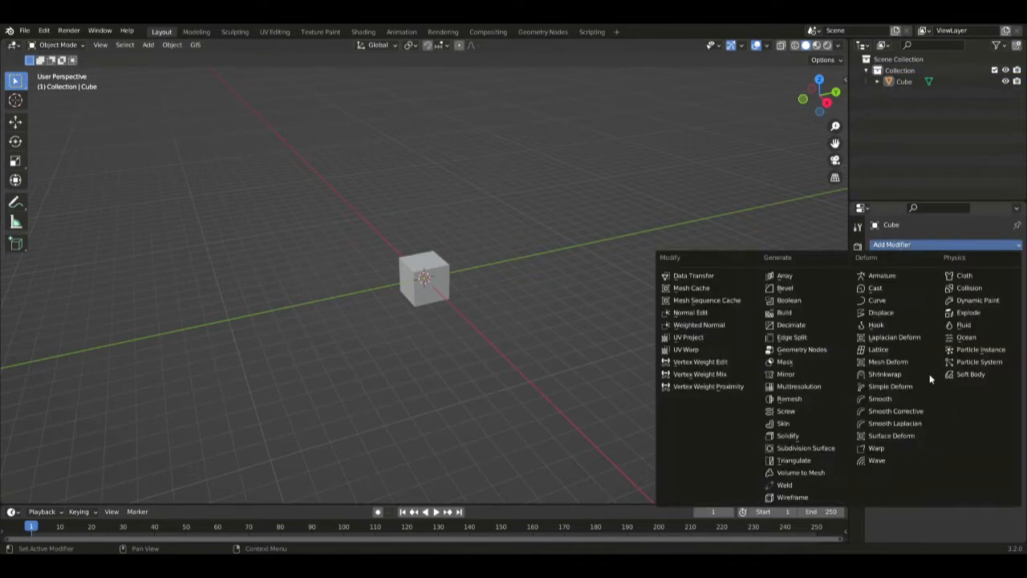
{"action": "left_click", "coordinate": [965, 337]}
{"action": "scroll", "coordinate": [539, 254], "scroll_direction": "down", "scroll_amount": 5}
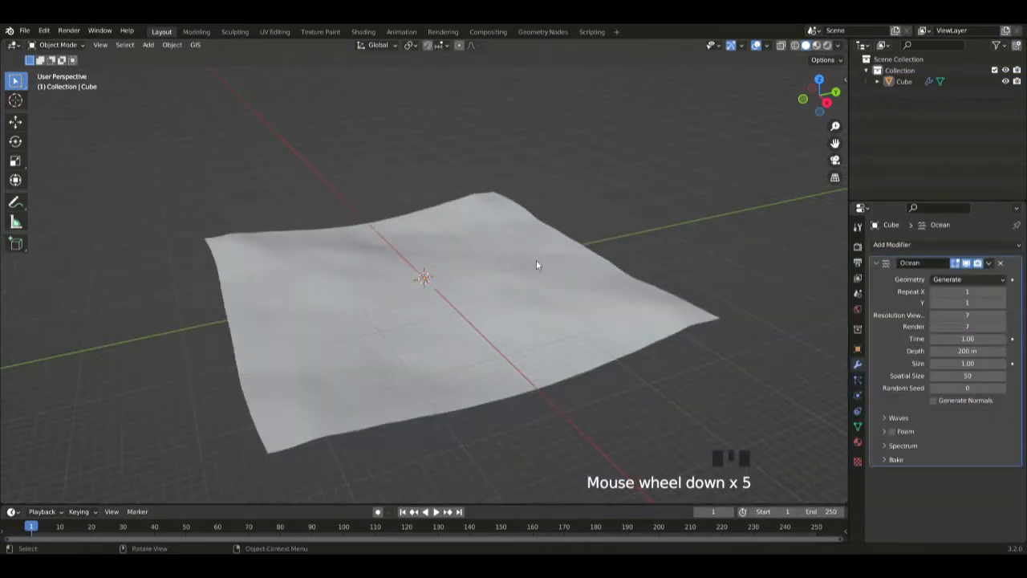
Try the Displace geometry mode on the Ocean modifier and switch back to Generate.
{"action": "left_click", "coordinate": [967, 279]}
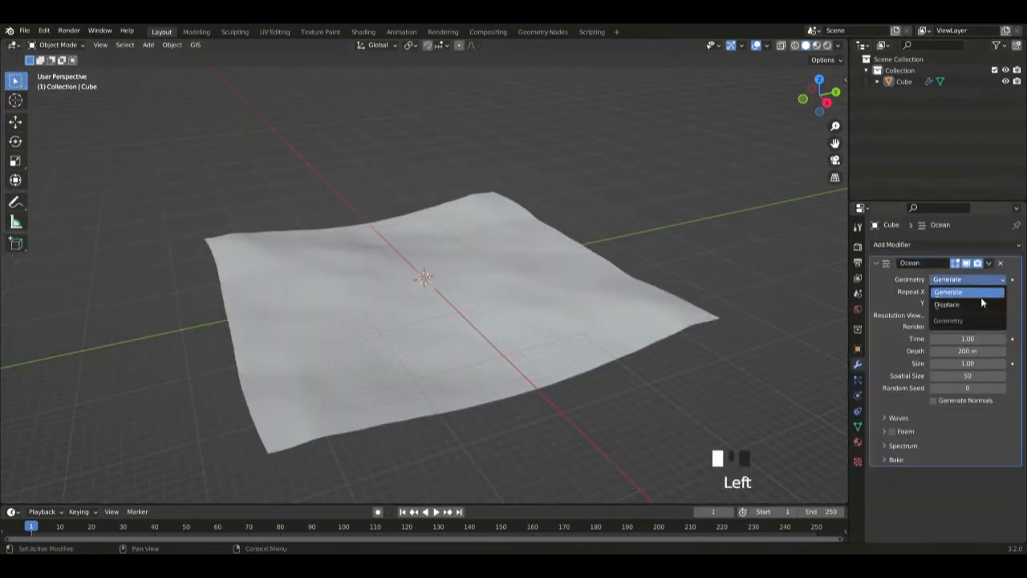
{"action": "left_click", "coordinate": [980, 297]}
{"action": "left_click", "coordinate": [968, 280]}
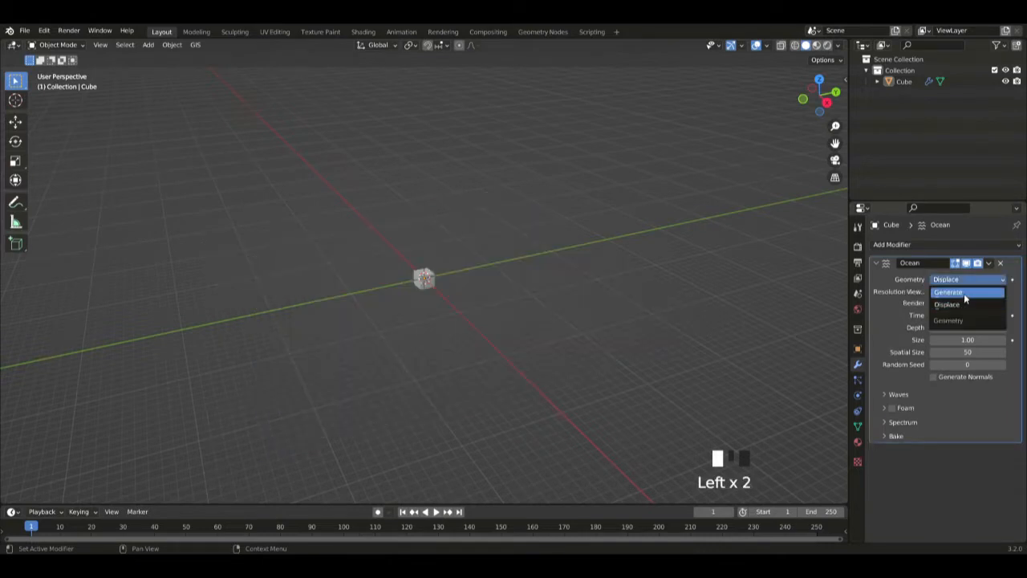
{"action": "left_click", "coordinate": [963, 293]}
{"action": "scroll", "coordinate": [417, 247], "scroll_direction": "up", "scroll_amount": 2}
{"action": "middle_click_drag", "start_coordinate": [417, 247], "coordinate": [507, 306]}
{"action": "scroll", "coordinate": [506, 307], "scroll_direction": "down", "scroll_amount": 3}
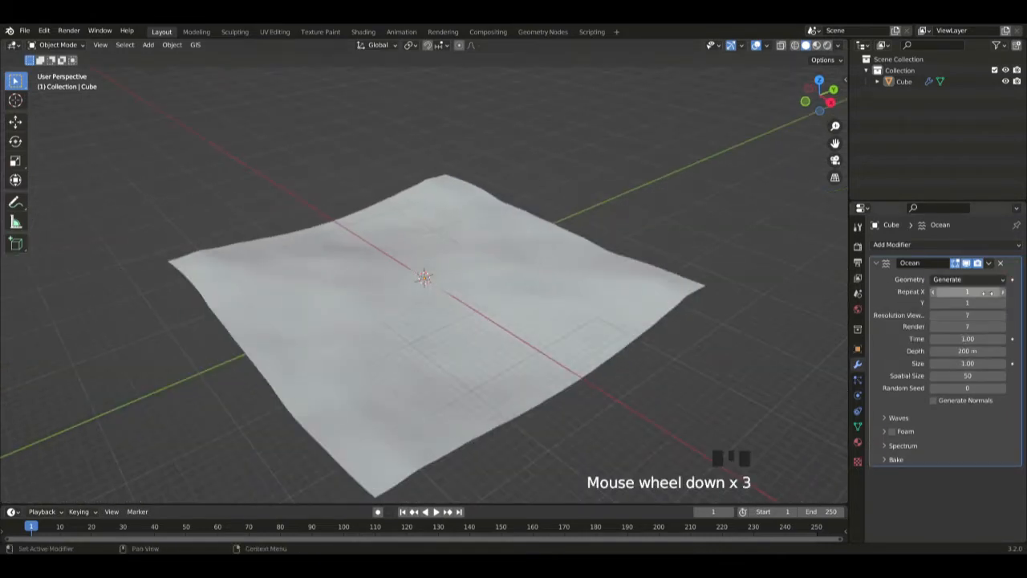
Set the Ocean modifier's Repeat X and Repeat Y to 2 each.
{"action": "left_click", "coordinate": [1002, 292]}
{"action": "scroll", "coordinate": [702, 332], "scroll_direction": "down", "scroll_amount": 2}
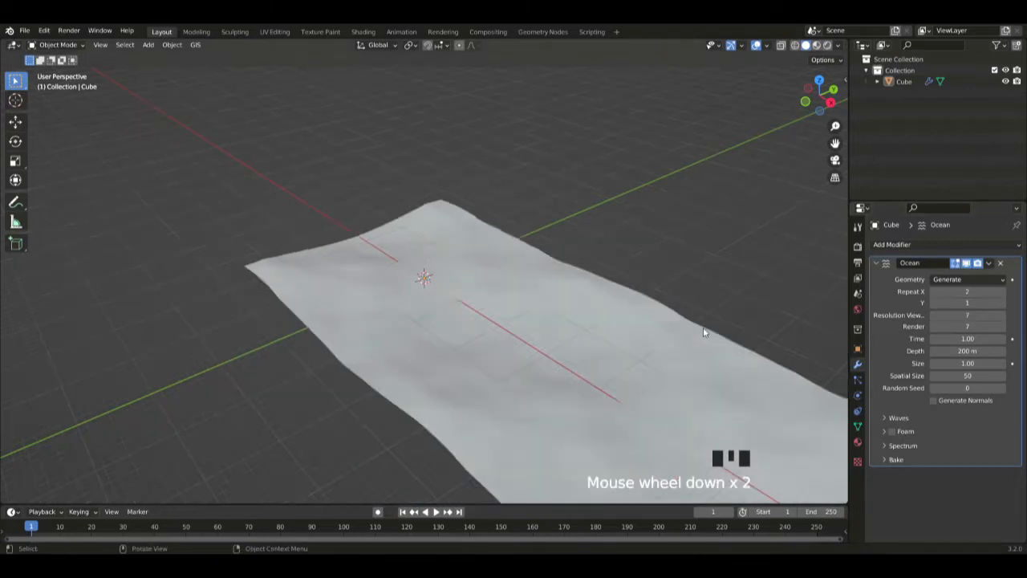
{"action": "middle_click_drag", "start_coordinate": [705, 331], "coordinate": [632, 333]}
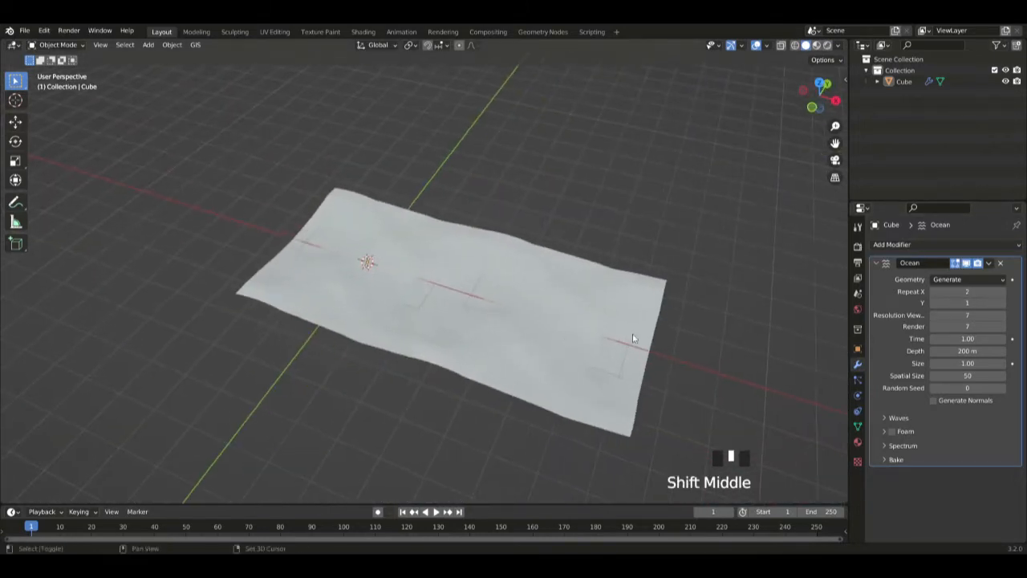
{"action": "left_click", "coordinate": [1002, 292]}
{"action": "left_click", "coordinate": [934, 292]}
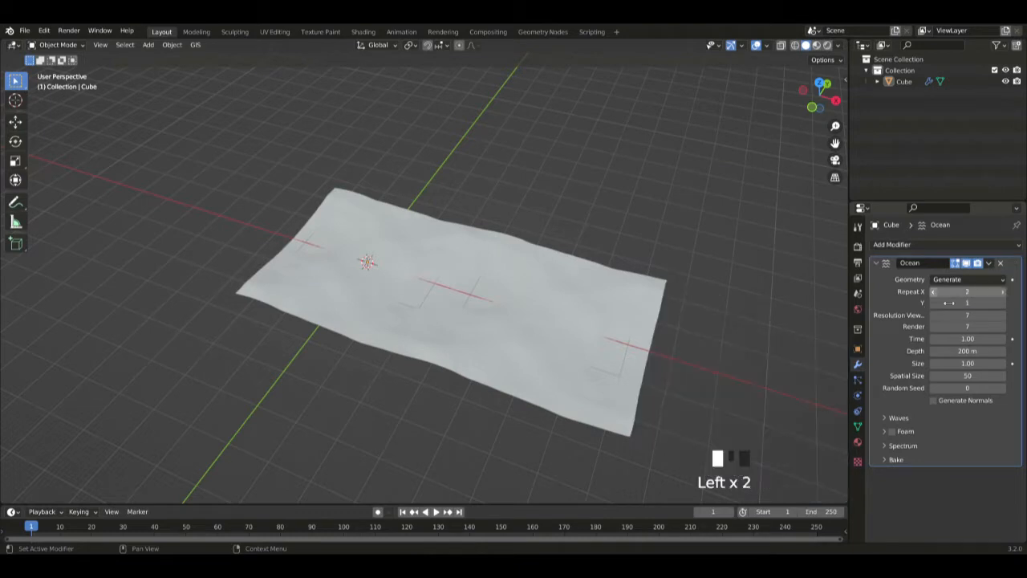
{"action": "left_click", "coordinate": [1002, 303]}
{"action": "middle_click_drag", "start_coordinate": [630, 298], "coordinate": [549, 326]}
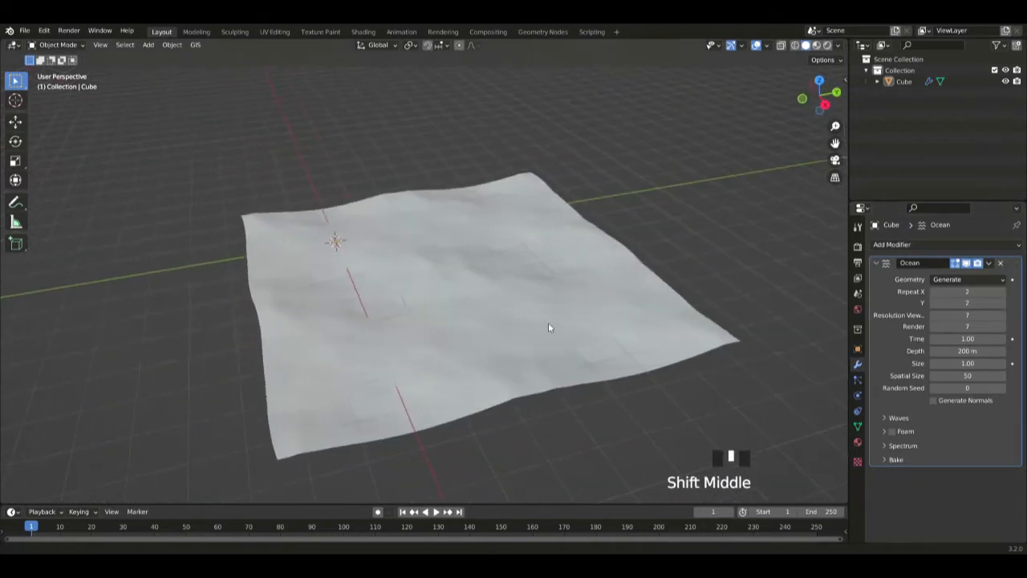
Set the Ocean modifier's viewport resolution to 6 and its size to 0.70.
{"action": "left_click", "coordinate": [934, 315]}
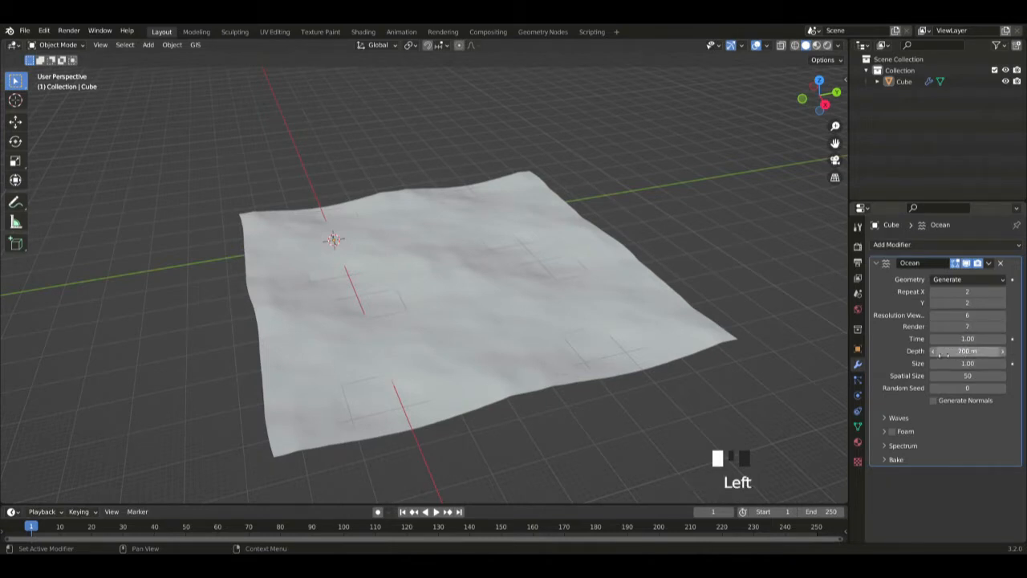
{"action": "double_click", "coordinate": [968, 363]}
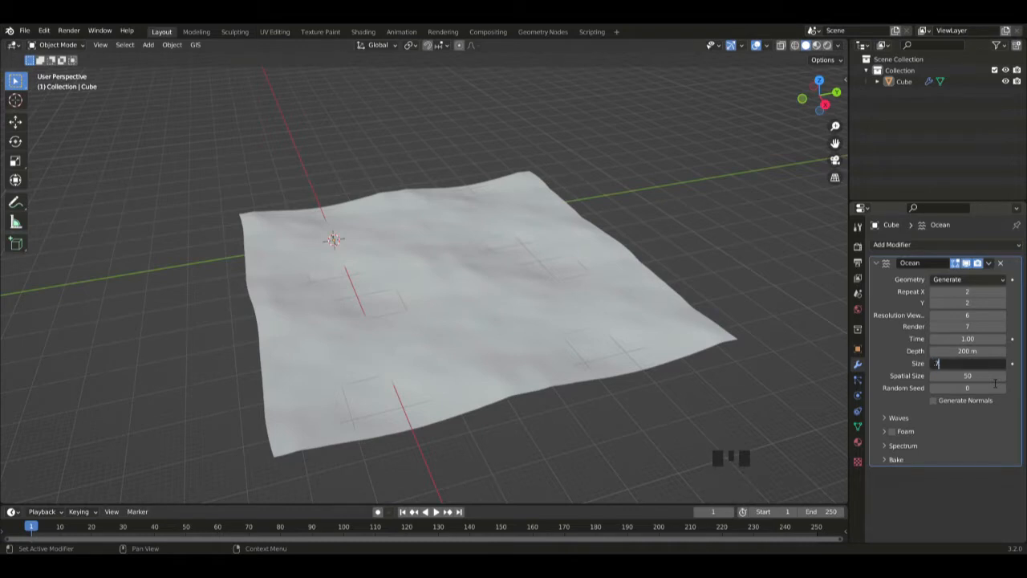
{"action": "type", "text": ".7"}
{"action": "key", "text": "Return"}
{"action": "scroll", "coordinate": [573, 277], "scroll_direction": "up", "scroll_amount": 2}
{"action": "middle_click_drag", "start_coordinate": [573, 278], "coordinate": [658, 357]}
{"action": "scroll", "coordinate": [641, 350], "scroll_direction": "down", "scroll_amount": 2}
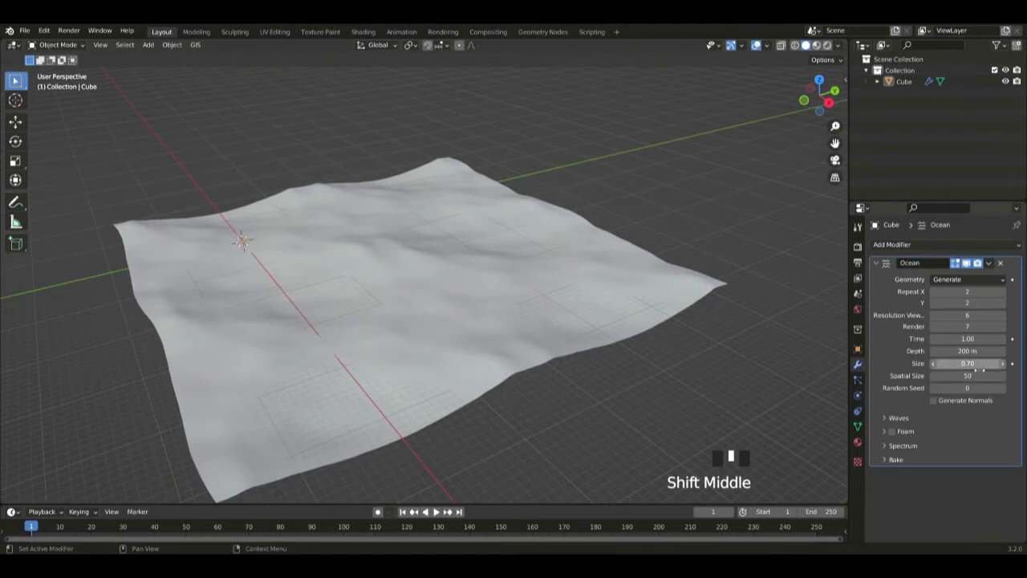
Expand the Ocean modifier's Waves settings and set the wave scale to 2.1.
{"action": "left_click", "coordinate": [885, 418]}
{"action": "scroll", "coordinate": [949, 426], "scroll_direction": "down", "scroll_amount": 1}
{"action": "left_click", "coordinate": [971, 416]}
{"action": "type", "text": "2.1"}
{"action": "key", "text": "Return"}
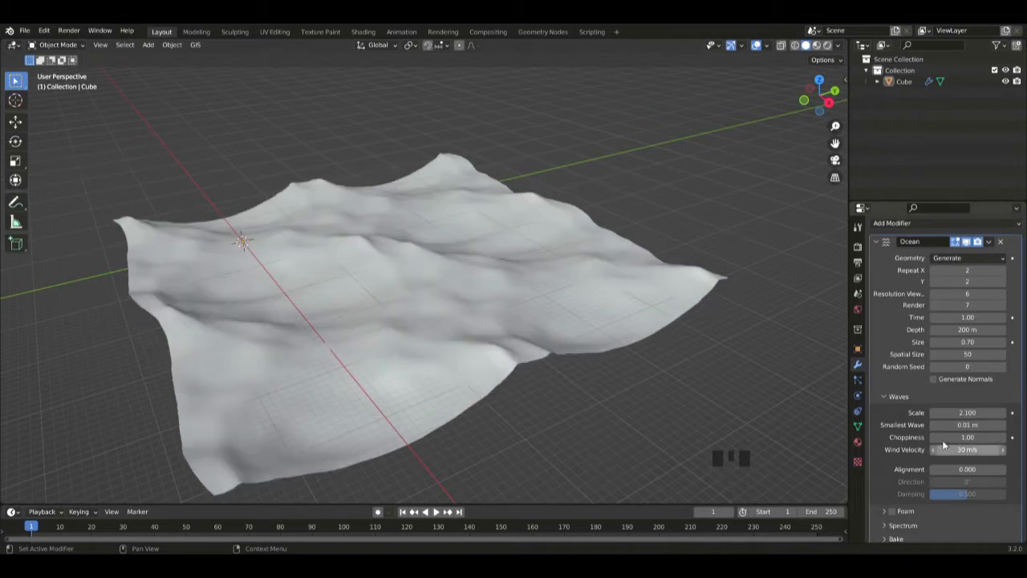
Set the ocean's smallest wave to 0 m and the choppiness to 1.60.
{"action": "left_click", "coordinate": [969, 425]}
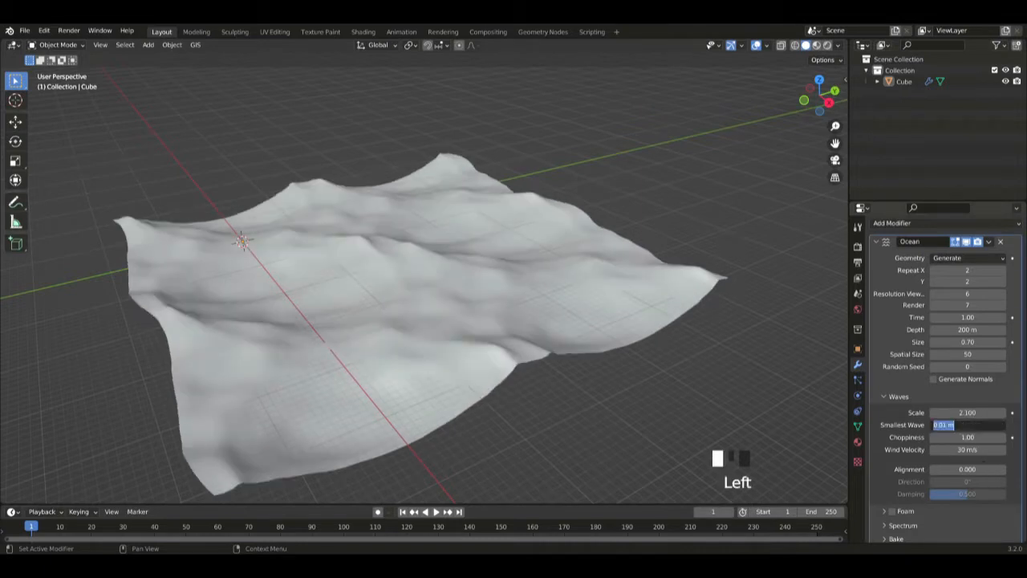
{"action": "key", "text": "Return"}
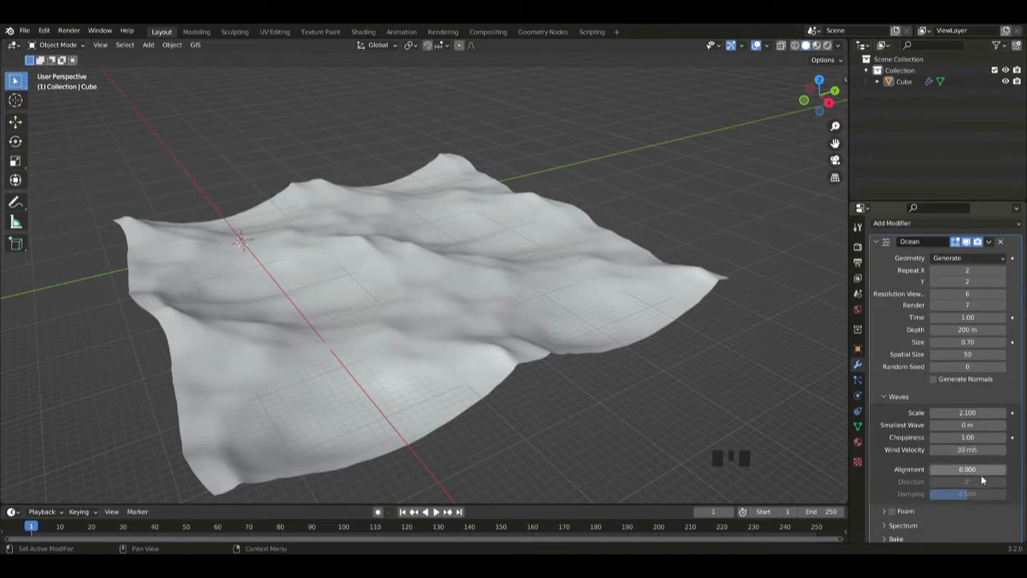
{"action": "left_click", "coordinate": [967, 437]}
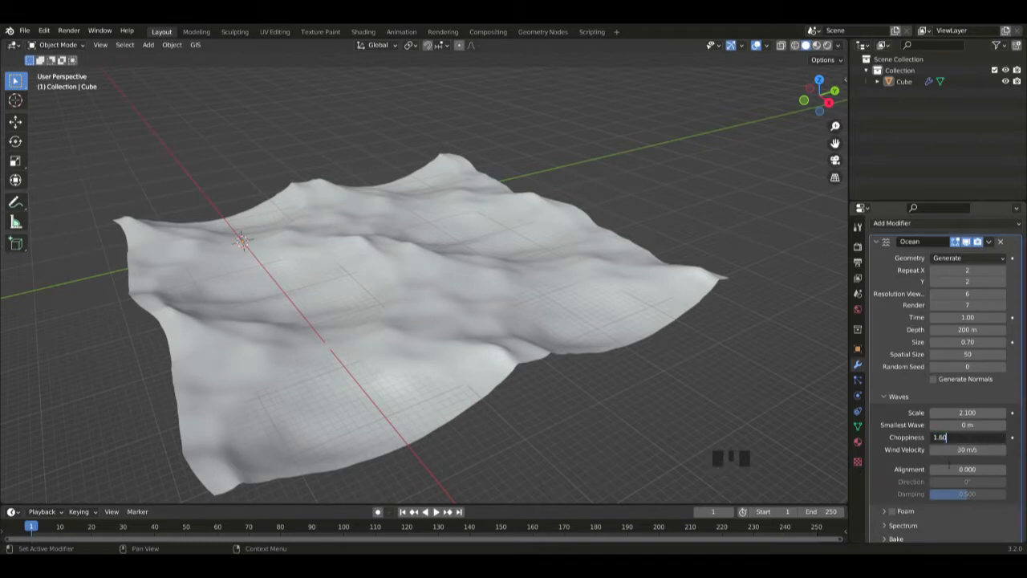
{"action": "type", "text": "1.60"}
{"action": "key", "text": "Return"}
Enable Foam on the Ocean modifier and name its data layer "Foam".
{"action": "scroll", "coordinate": [947, 475], "scroll_direction": "down", "scroll_amount": 1}
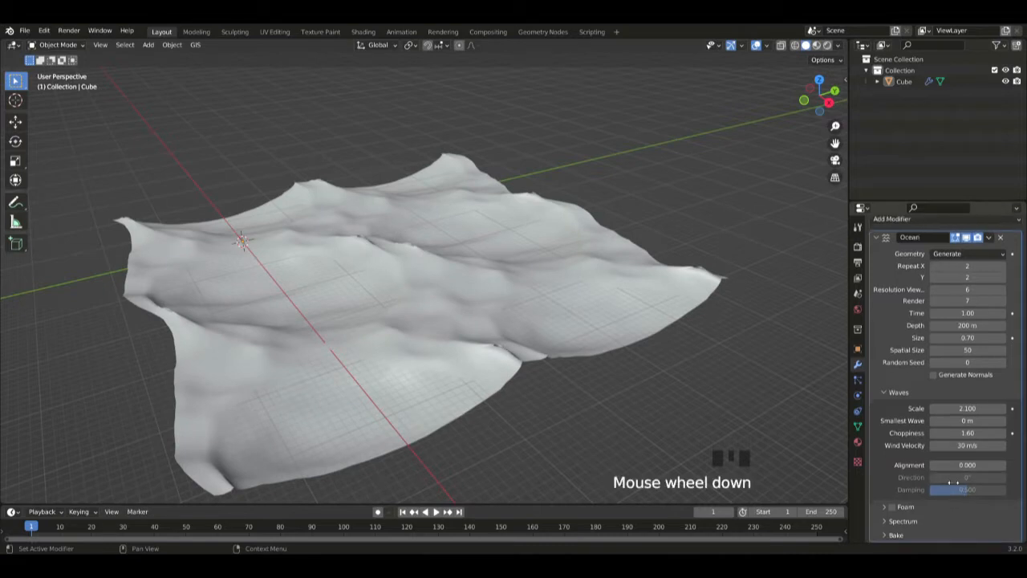
{"action": "scroll", "coordinate": [925, 493], "scroll_direction": "down", "scroll_amount": 4}
{"action": "left_click", "coordinate": [891, 507]}
{"action": "scroll", "coordinate": [887, 513], "scroll_direction": "down", "scroll_amount": 4}
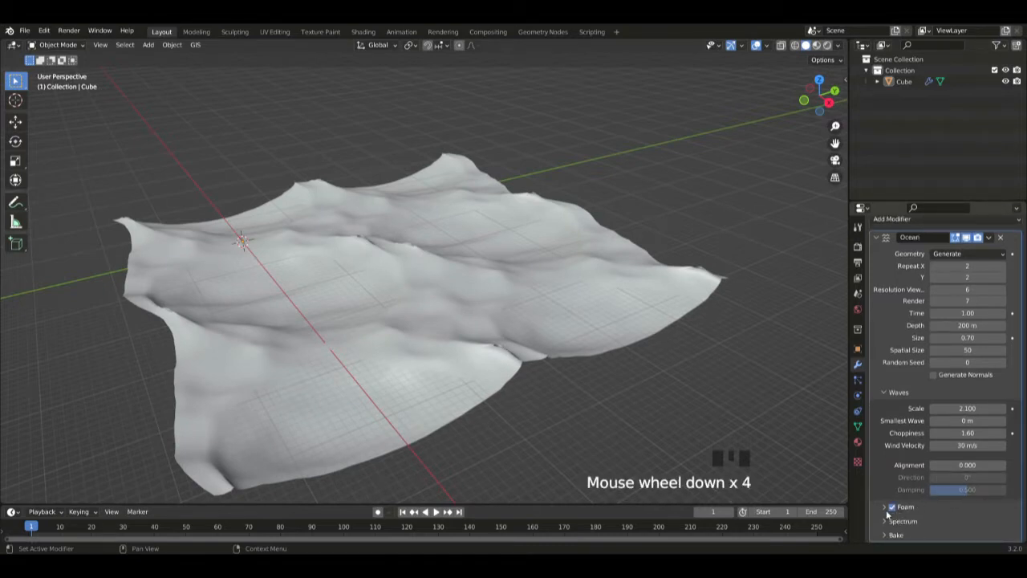
{"action": "left_click", "coordinate": [885, 508]}
{"action": "scroll", "coordinate": [914, 504], "scroll_direction": "down", "scroll_amount": 4}
{"action": "left_click", "coordinate": [967, 477]}
{"action": "type", "text": "Foam"}
{"action": "key", "text": "Return"}
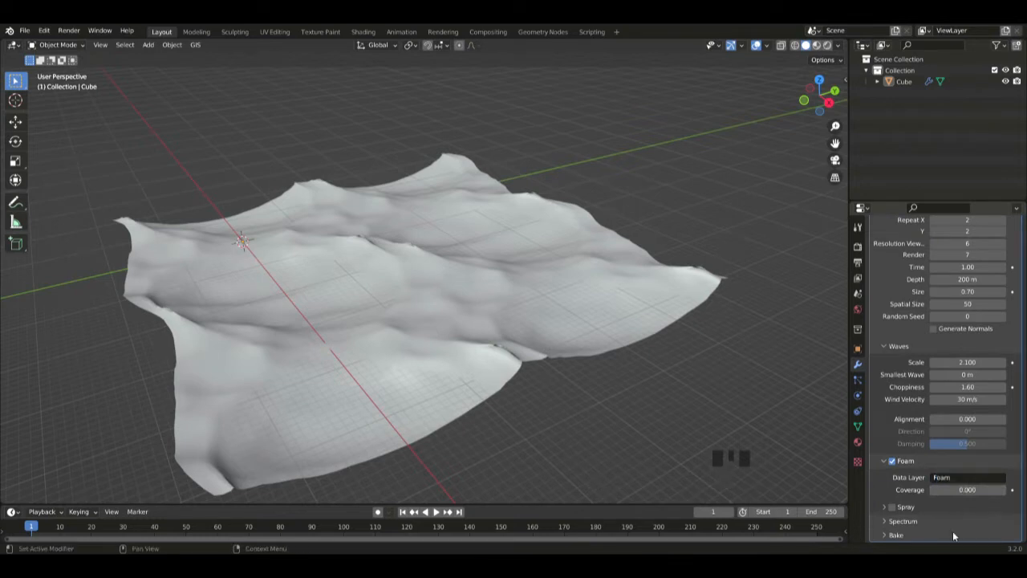
Select the ocean object and rename its material "Ocean".
{"action": "middle_click_drag", "start_coordinate": [368, 245], "coordinate": [518, 228]}
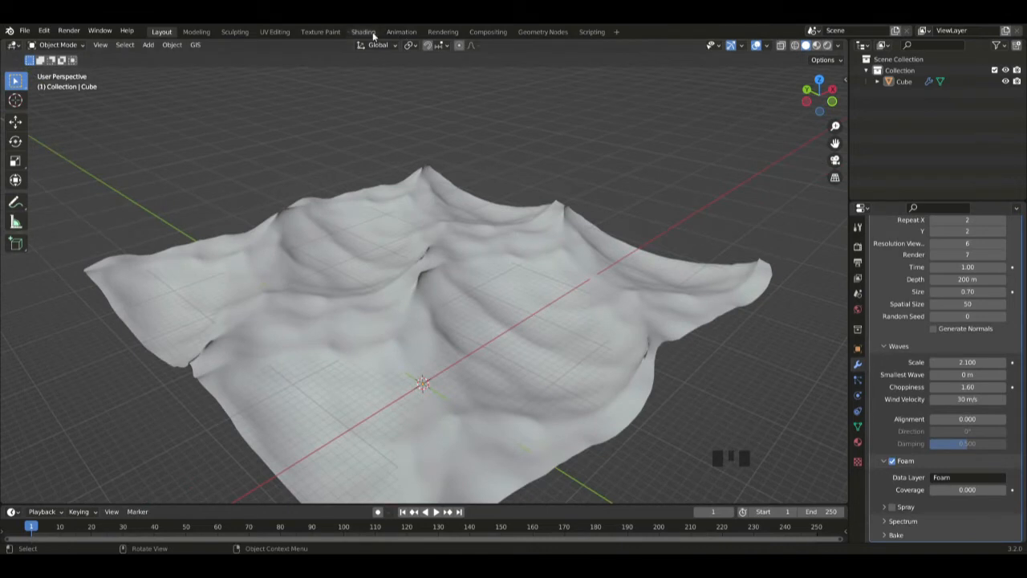
{"action": "left_click", "coordinate": [856, 443]}
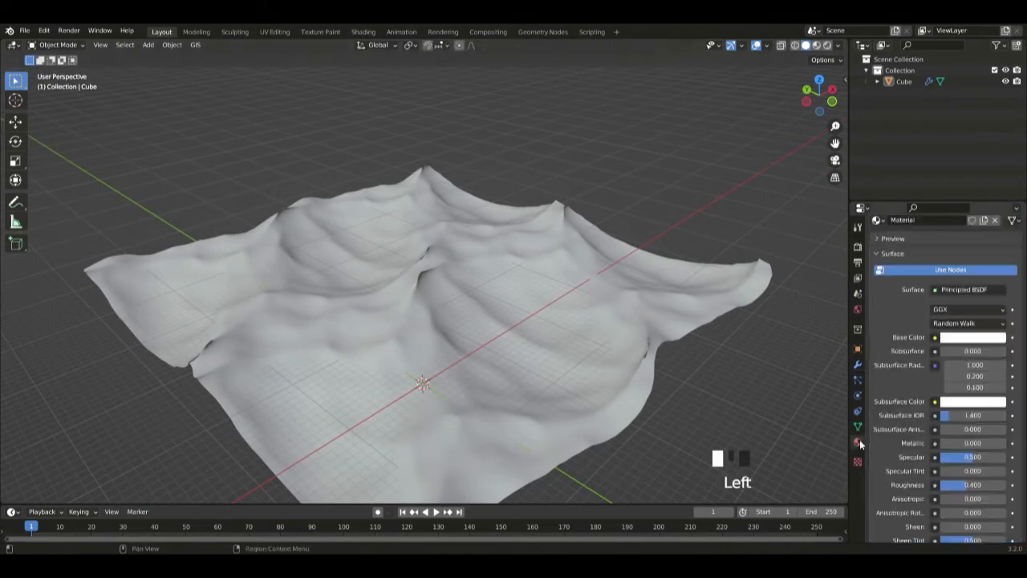
{"action": "scroll", "coordinate": [931, 299], "scroll_direction": "up", "scroll_amount": 12}
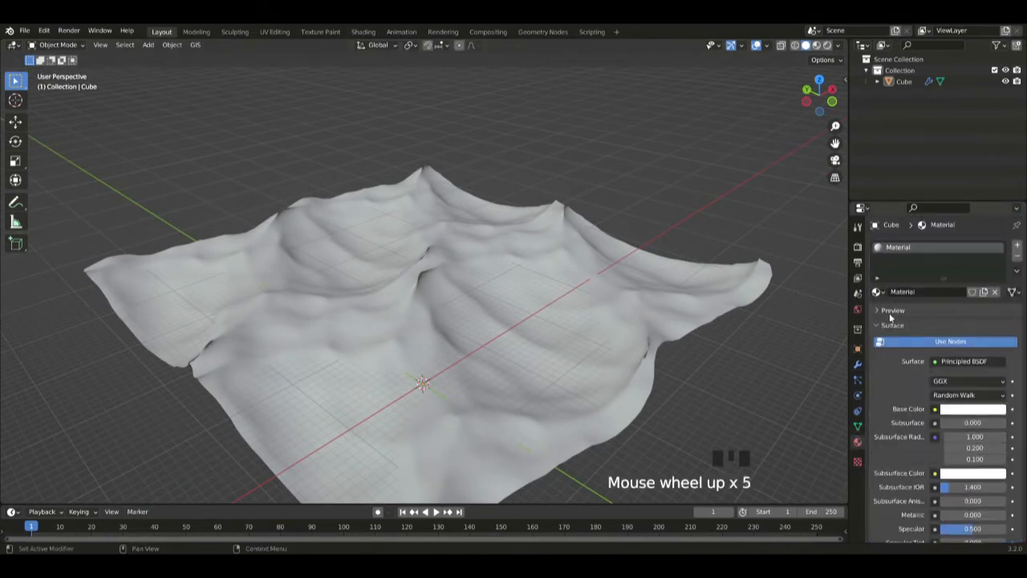
{"action": "left_click", "coordinate": [669, 316]}
{"action": "left_click", "coordinate": [934, 292]}
{"action": "type", "text": "Ocean"}
{"action": "key", "text": "BackSpace"}
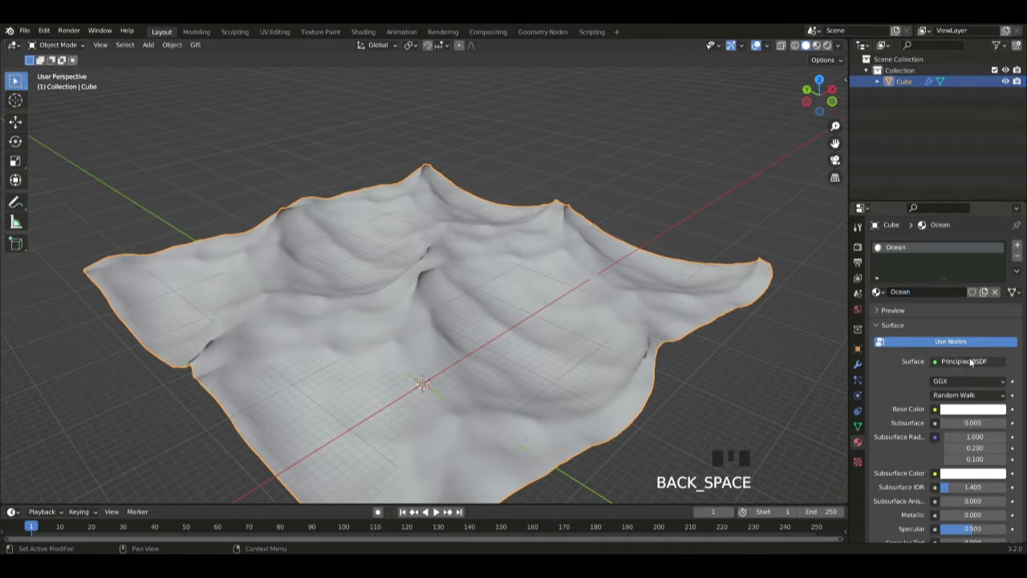
Switch to the Shading workspace and look at the ocean surface nearly edge-on.
{"action": "scroll", "coordinate": [901, 408], "scroll_direction": "down", "scroll_amount": 2}
{"action": "mouse_move", "coordinate": [481, 212]}
{"action": "middle_mouse_down"}
{"action": "mouse_move", "coordinate": [410, 183]}
{"action": "mouse_move", "coordinate": [377, 97]}
{"action": "middle_mouse_up"}
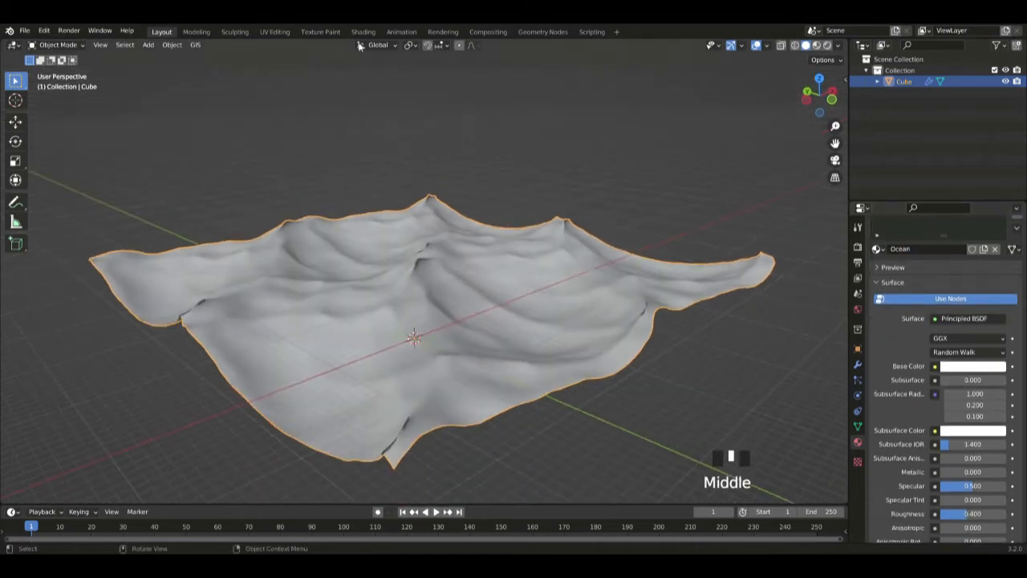
{"action": "left_click", "coordinate": [366, 32]}
{"action": "scroll", "coordinate": [423, 206], "scroll_direction": "down", "scroll_amount": 9}
{"action": "middle_click_drag", "start_coordinate": [422, 206], "coordinate": [685, 256]}
{"action": "scroll", "coordinate": [384, 380], "scroll_direction": "down", "scroll_amount": 2}
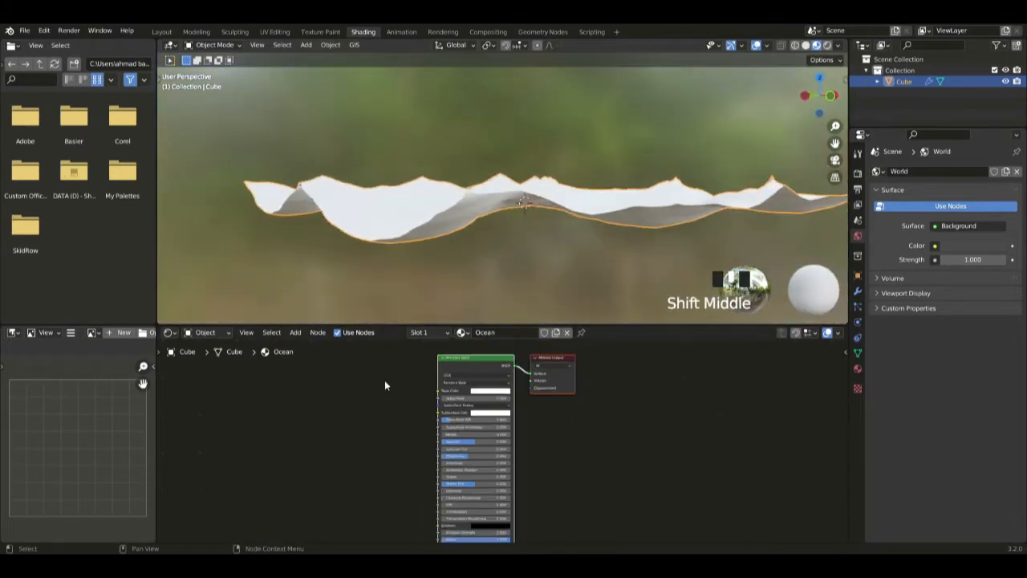
{"action": "scroll", "coordinate": [311, 414], "scroll_direction": "up", "scroll_amount": 2, "text": "shift"}
Switch the shader editor from the object material to the World shader nodes.
{"action": "left_click", "coordinate": [219, 336]}
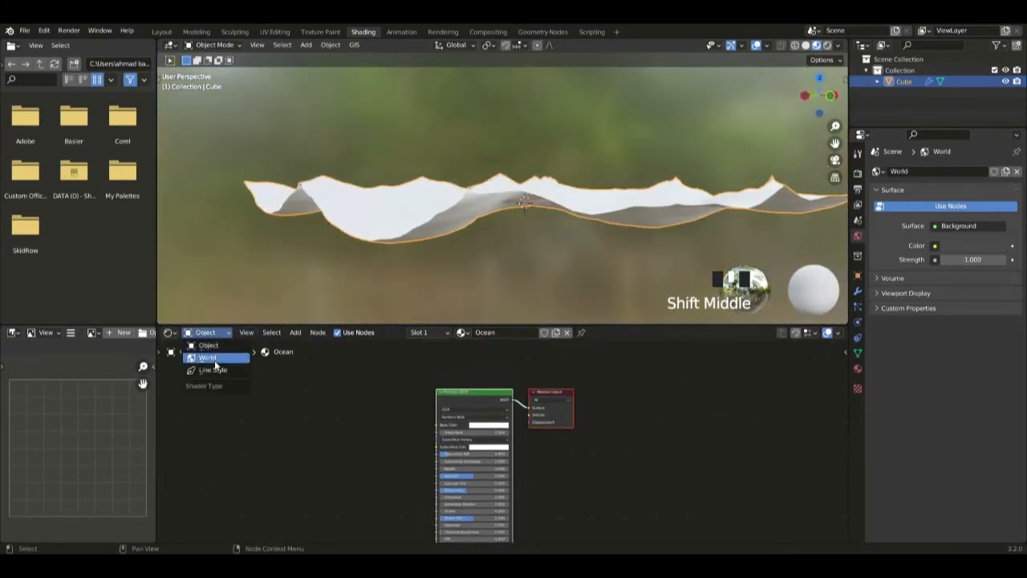
{"action": "left_click", "coordinate": [215, 360]}
{"action": "scroll", "coordinate": [359, 415], "scroll_direction": "down", "scroll_amount": 3}
{"action": "middle_click_drag", "start_coordinate": [401, 432], "coordinate": [462, 454]}
{"action": "scroll", "coordinate": [496, 438], "scroll_direction": "up", "scroll_amount": 5}
Add a ColorRamp node to the World shader beside the Background node.
{"action": "key", "text": "shift+a"}
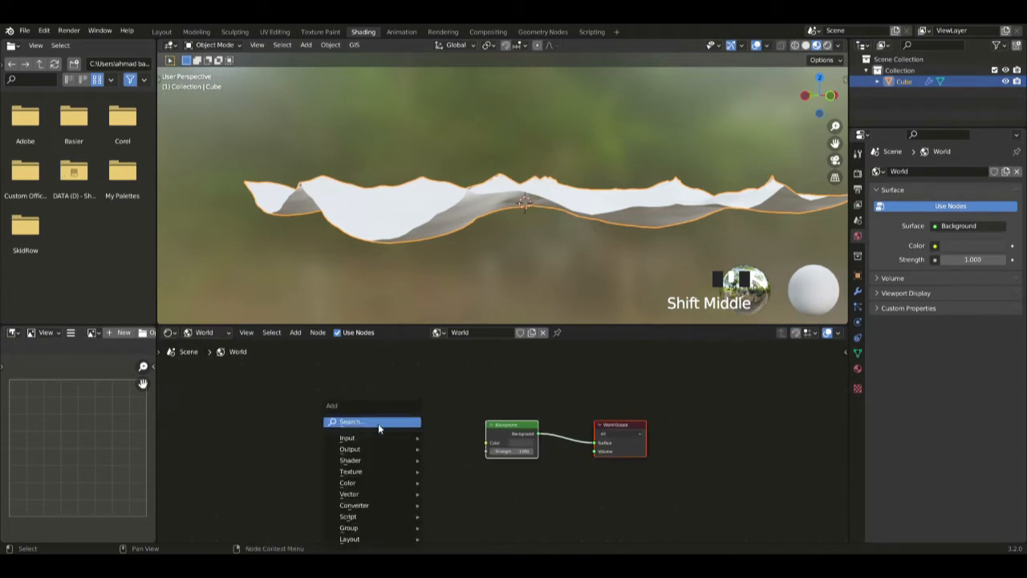
{"action": "left_click", "coordinate": [378, 422]}
{"action": "type", "text": "color"}
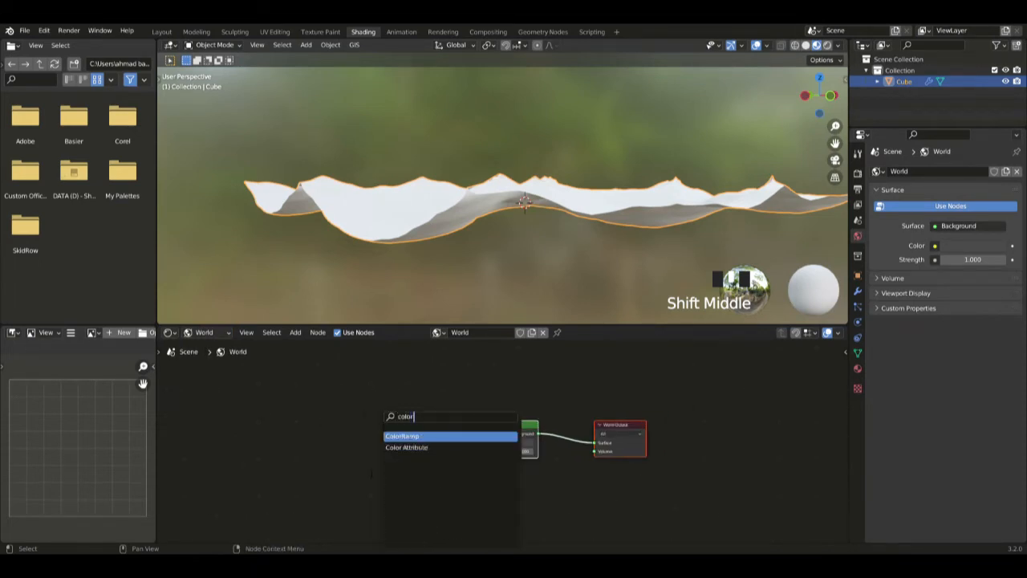
{"action": "key", "text": "Return"}
{"action": "left_click", "coordinate": [279, 483]}
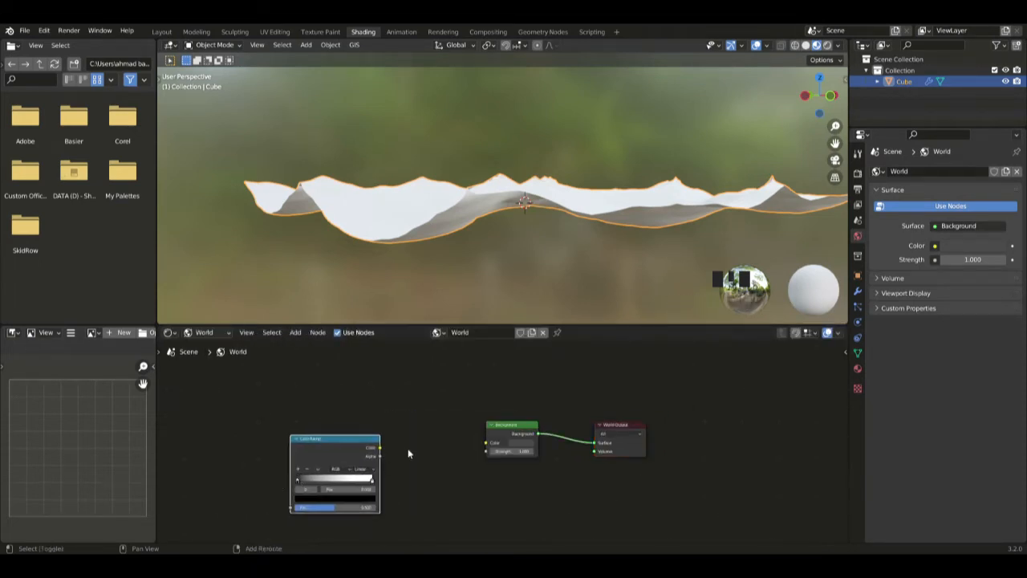
Add a Noise Texture node to the World shader.
{"action": "key", "text": "shift+a"}
{"action": "left_click", "coordinate": [401, 421]}
{"action": "type", "text": "n"}
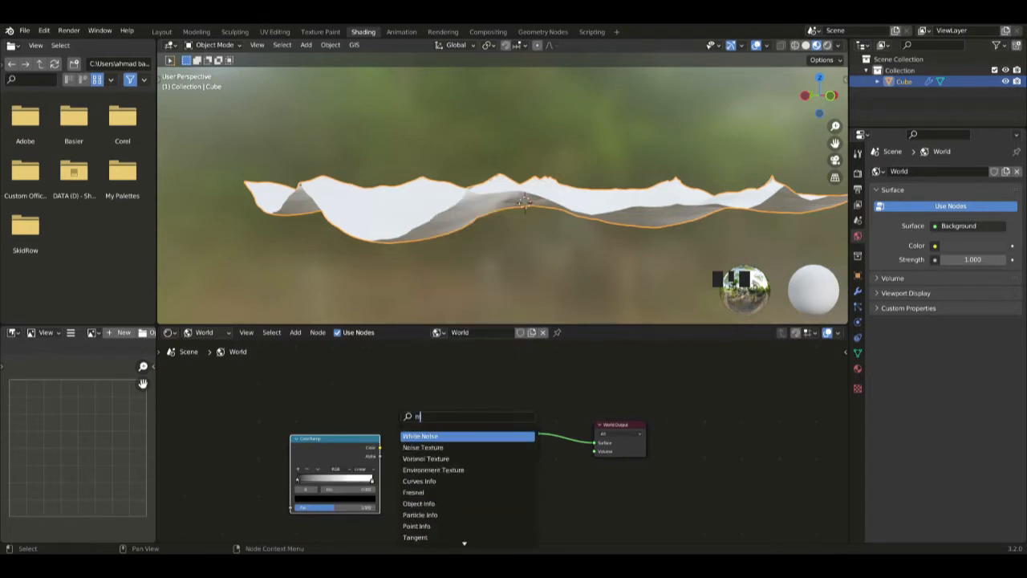
{"action": "type", "text": "ise"}
{"action": "key", "text": "Down"}
{"action": "key", "text": "Return"}
{"action": "left_click", "coordinate": [164, 403]}
Line up the Noise Texture and ColorRamp nodes before Background and connect the ColorRamp's Color output to the Background color.
{"action": "left_click_drag", "start_coordinate": [321, 444], "coordinate": [422, 421]}
{"action": "left_click_drag", "start_coordinate": [210, 417], "coordinate": [333, 433]}
{"action": "scroll", "coordinate": [444, 383], "scroll_direction": "up", "scroll_amount": 7}
{"action": "left_click_drag", "start_coordinate": [407, 400], "coordinate": [369, 407]}
{"action": "middle_click_drag", "start_coordinate": [493, 432], "coordinate": [572, 426]}
{"action": "left_click_drag", "start_coordinate": [507, 408], "coordinate": [551, 434]}
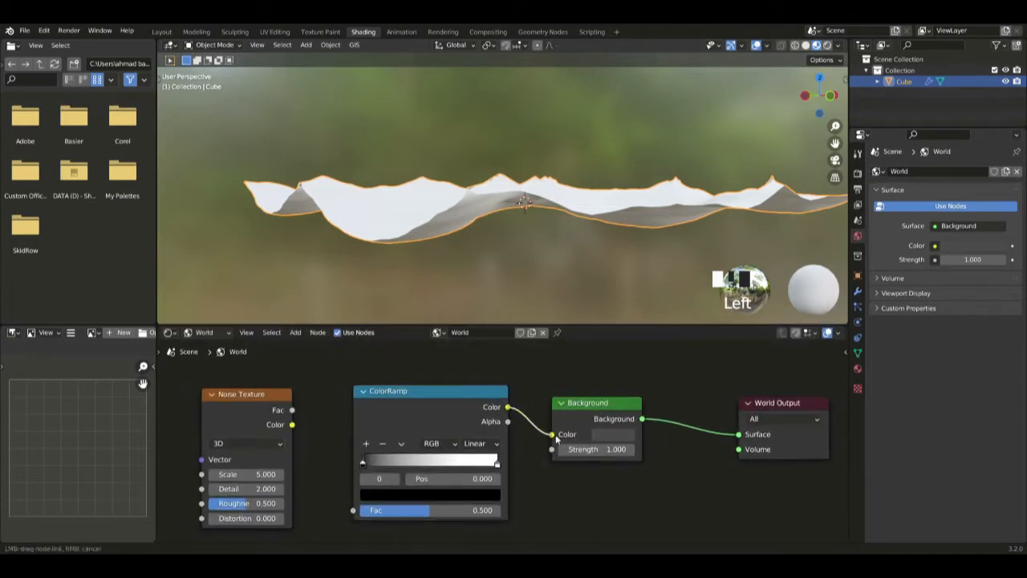
Connect the Noise Texture's Fac output to the ColorRamp's Fac input.
{"action": "left_click_drag", "start_coordinate": [293, 424], "coordinate": [359, 491]}
{"action": "left_click_drag", "start_coordinate": [293, 399], "coordinate": [353, 503]}
{"action": "left_click", "coordinate": [295, 412]}
Set the Noise Texture's scale to 3, detail to 15 and roughness to 0.6.
{"action": "middle_click_drag", "start_coordinate": [336, 482], "coordinate": [430, 467]}
{"action": "left_click", "coordinate": [337, 454]}
{"action": "type", "text": "3"}
{"action": "key", "text": "Tab"}
{"action": "type", "text": "15"}
{"action": "left_click", "coordinate": [401, 488]}
{"action": "left_click", "coordinate": [365, 472]}
{"action": "left_click", "coordinate": [367, 483]}
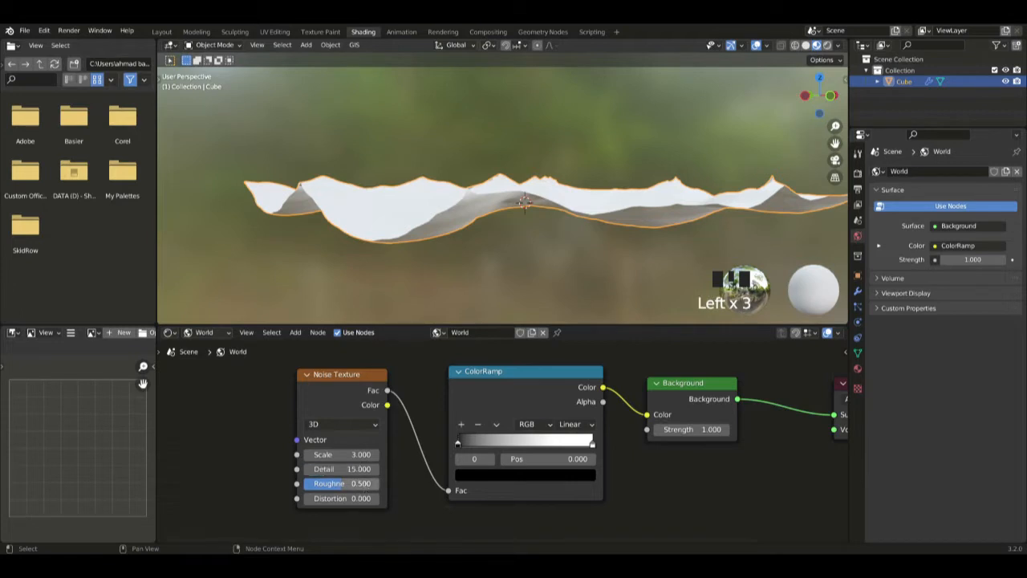
{"action": "left_click", "coordinate": [369, 486]}
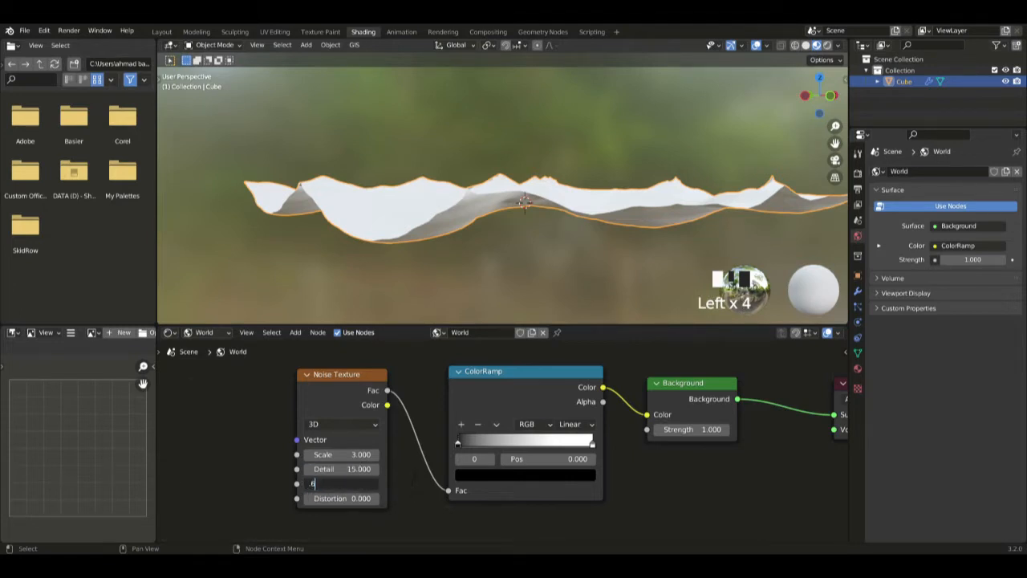
{"action": "type", "text": ".6"}
{"action": "key", "text": "Return"}
Change the ColorRamp stop at position 1 to a light blue, hex AFDFFF.
{"action": "middle_click_drag", "start_coordinate": [501, 232], "coordinate": [523, 258]}
{"action": "scroll", "coordinate": [546, 300], "scroll_direction": "down", "scroll_amount": 2}
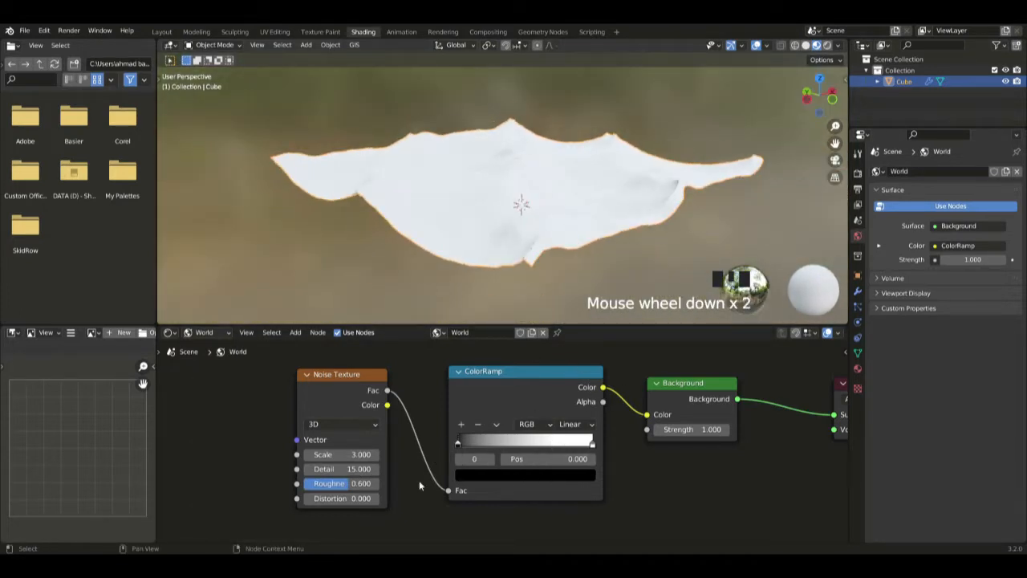
{"action": "left_click", "coordinate": [593, 446]}
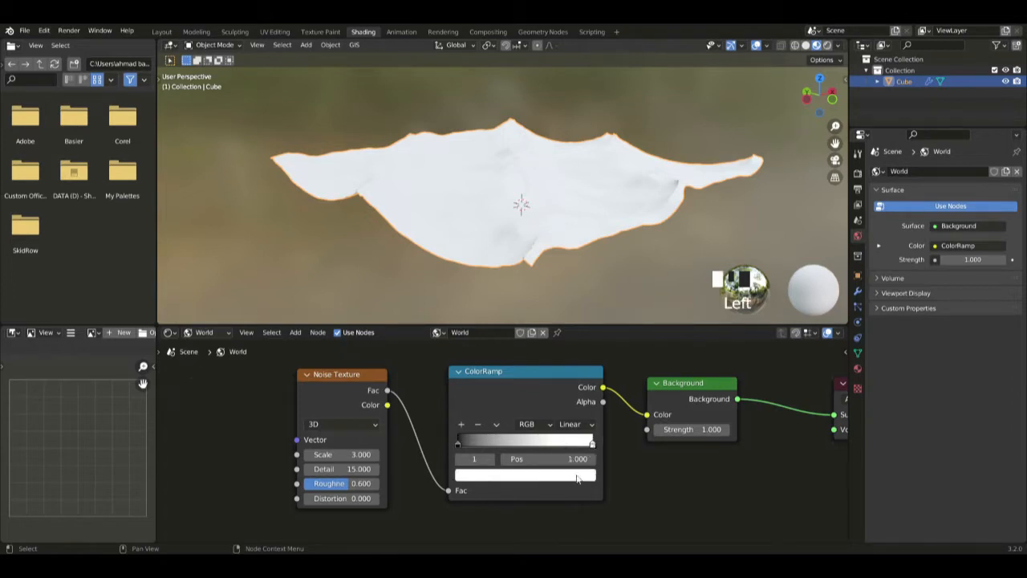
{"action": "left_click", "coordinate": [576, 475]}
{"action": "left_click_drag", "start_coordinate": [522, 345], "coordinate": [515, 324]}
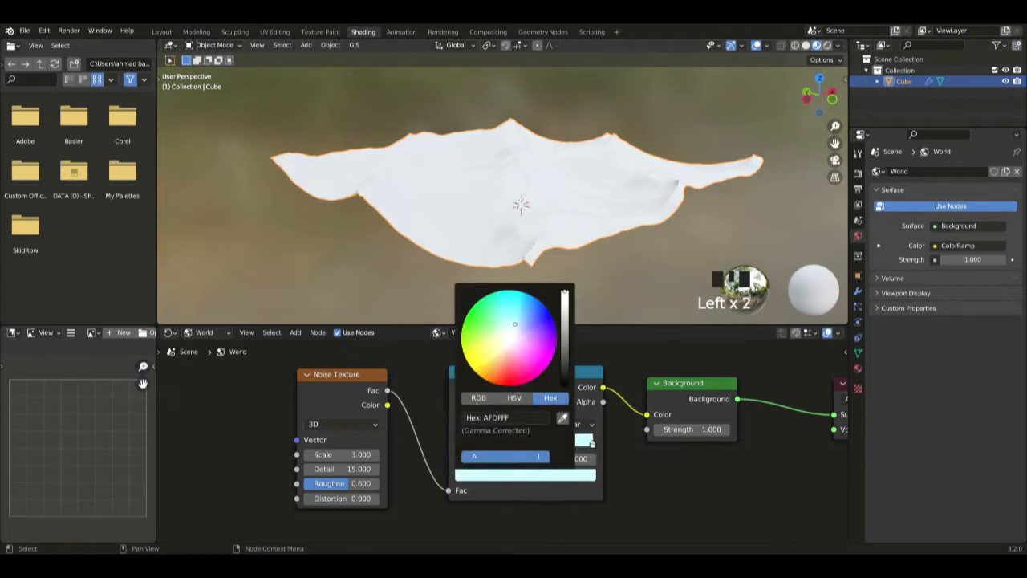
Preview the World background around the ocean in Rendered viewport shading.
{"action": "left_click", "coordinate": [827, 45]}
{"action": "mouse_move", "coordinate": [591, 208]}
{"action": "middle_mouse_down"}
{"action": "mouse_move", "coordinate": [547, 201]}
{"action": "mouse_move", "coordinate": [642, 233]}
{"action": "middle_mouse_up"}
{"action": "scroll", "coordinate": [575, 209], "scroll_direction": "down", "scroll_amount": 3}
Switch the render engine to Cycles.
{"action": "left_click", "coordinate": [857, 179]}
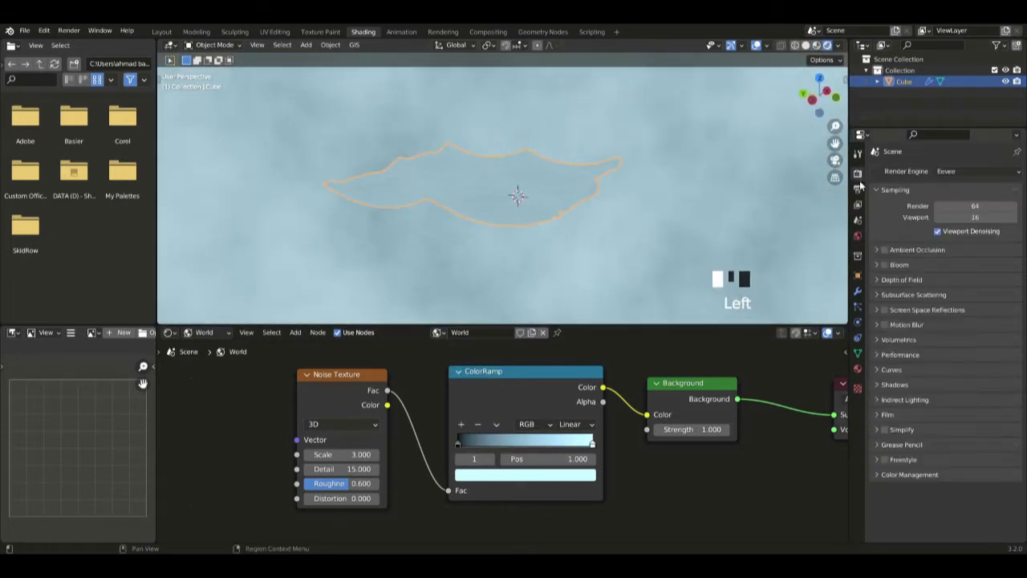
{"action": "left_click", "coordinate": [974, 171]}
{"action": "left_click", "coordinate": [959, 209]}
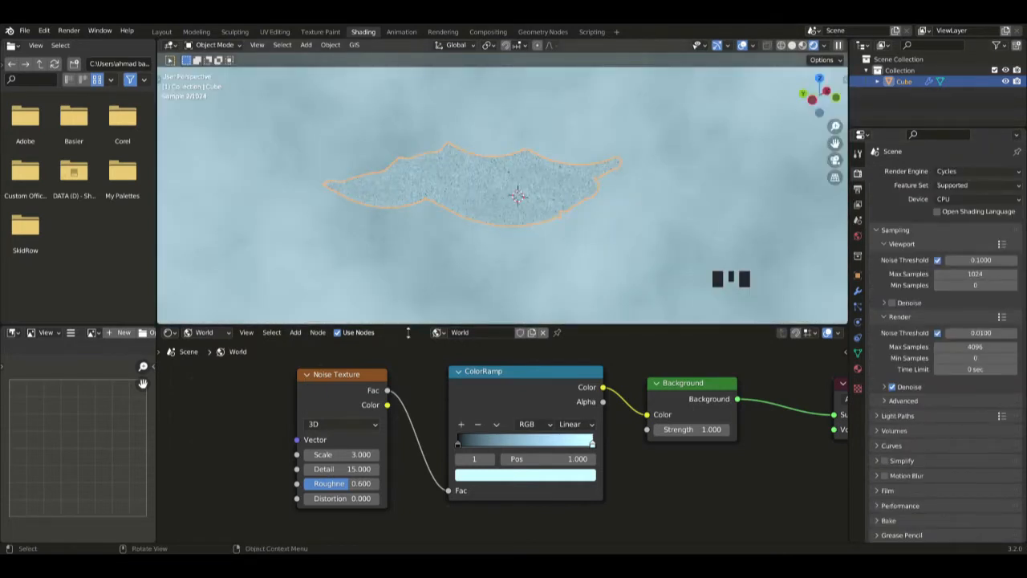
Enlarge the shader editor area and set the render engine back to Eevee.
{"action": "left_click_drag", "start_coordinate": [413, 329], "coordinate": [430, 211]}
{"action": "left_click_drag", "start_coordinate": [702, 172], "coordinate": [909, 196]}
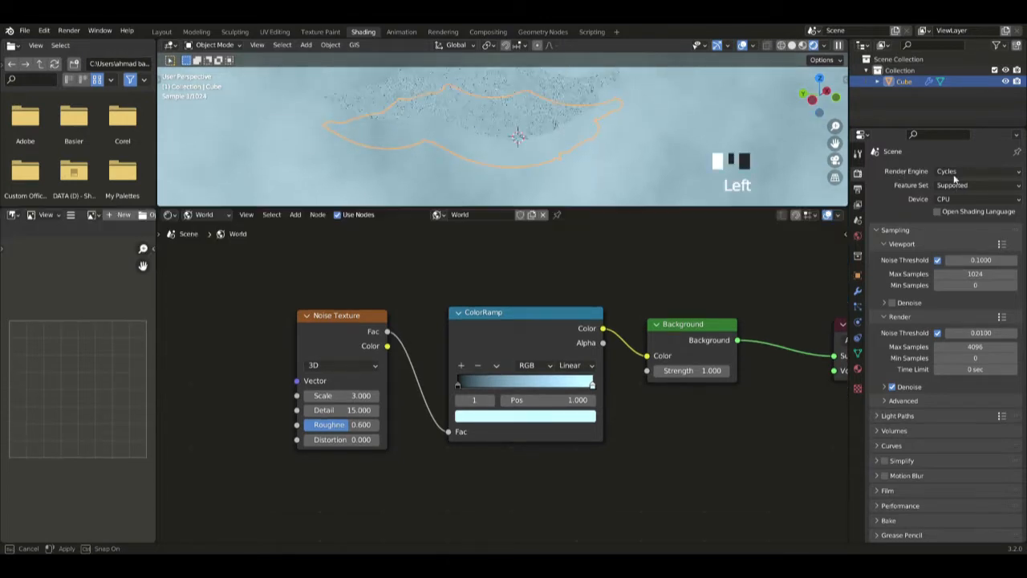
{"action": "left_click", "coordinate": [958, 171]}
{"action": "left_click", "coordinate": [958, 186]}
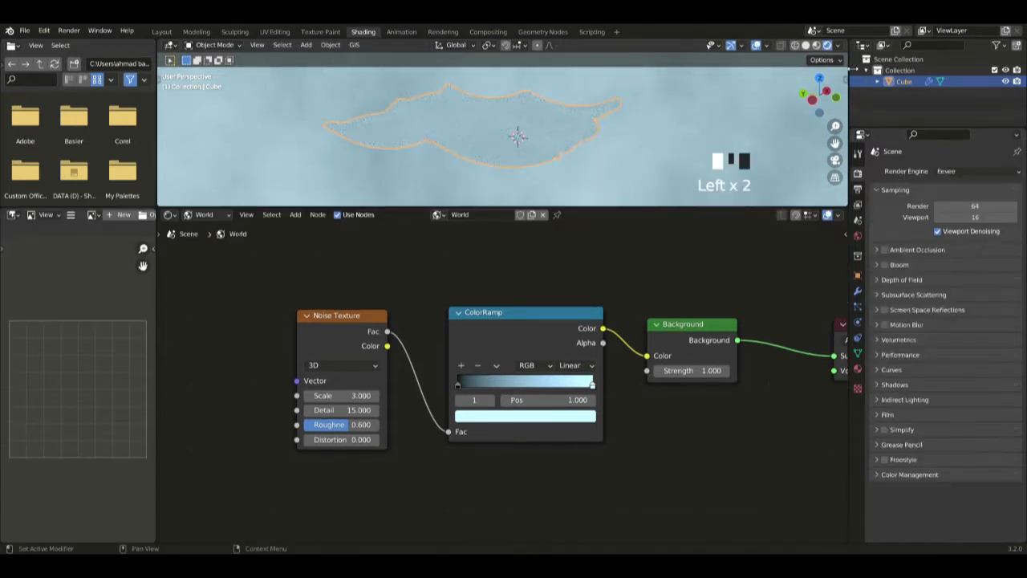
Switch the viewport to Solid shading and give the 3D viewport slightly more height.
{"action": "left_click", "coordinate": [807, 46]}
{"action": "scroll", "coordinate": [574, 133], "scroll_direction": "down", "scroll_amount": 2}
{"action": "middle_click_drag", "start_coordinate": [538, 156], "coordinate": [564, 210], "text": "shift"}
{"action": "left_click_drag", "start_coordinate": [586, 208], "coordinate": [588, 241]}
Switch the shader editor from the World nodes back to the object's Ocean material.
{"action": "left_click", "coordinate": [223, 254]}
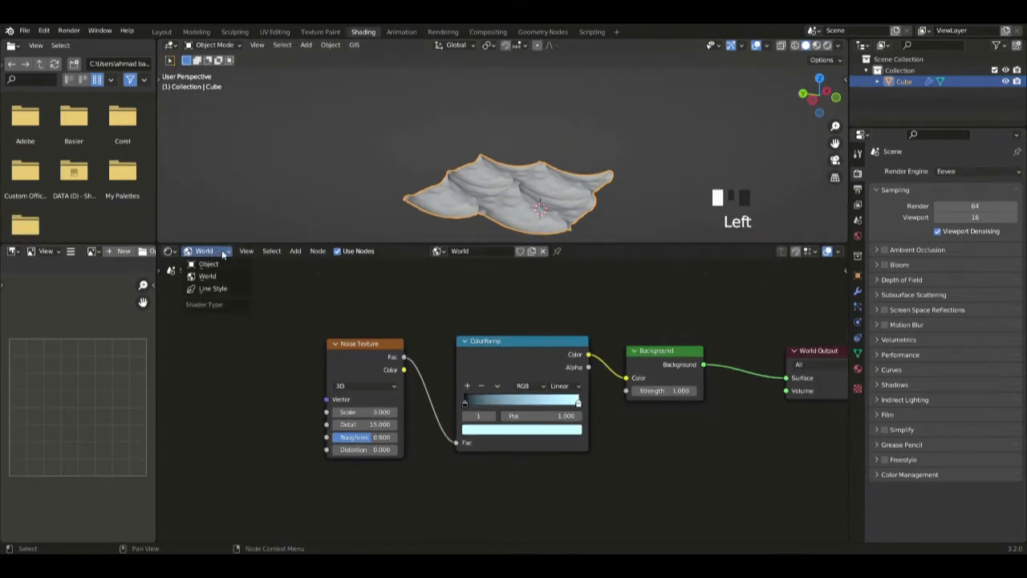
{"action": "left_click", "coordinate": [206, 251]}
{"action": "left_click", "coordinate": [208, 264]}
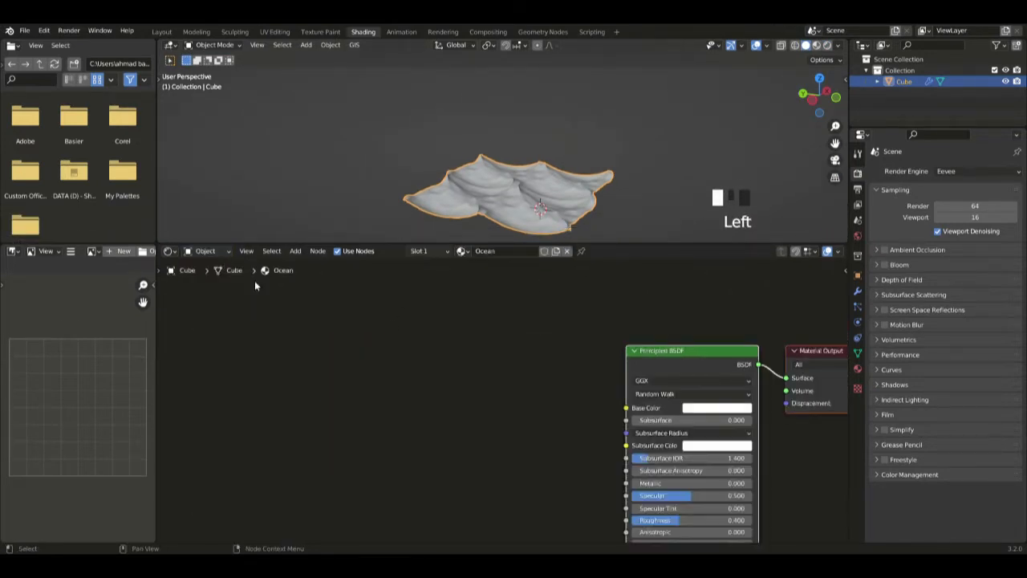
Add an Attribute node to the Ocean material.
{"action": "scroll", "coordinate": [492, 400], "scroll_direction": "down", "scroll_amount": 2}
{"action": "middle_click_drag", "start_coordinate": [555, 428], "coordinate": [564, 406]}
{"action": "key", "text": "shift+a"}
{"action": "left_click", "coordinate": [486, 405]}
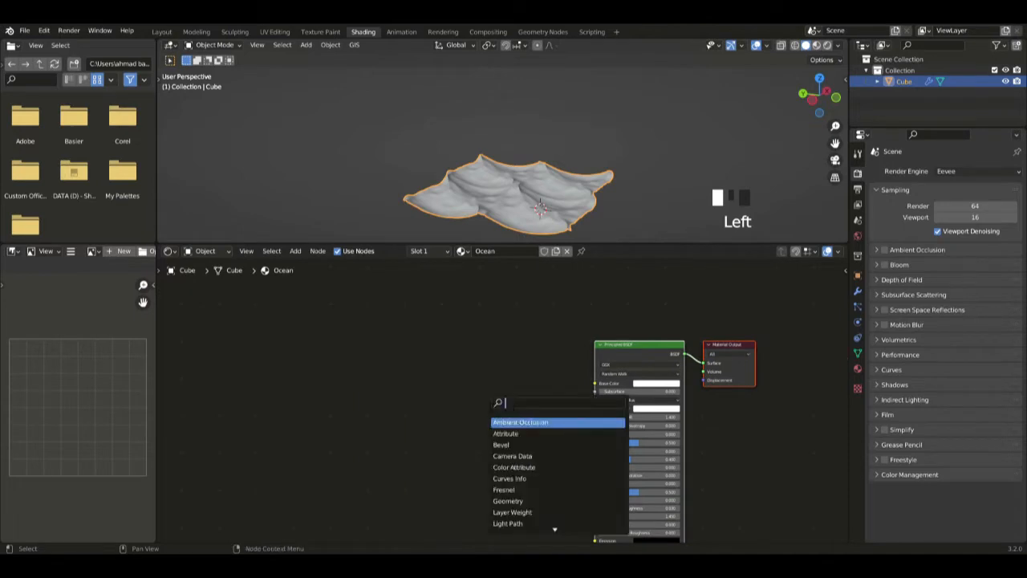
{"action": "type", "text": "att"}
{"action": "key", "text": "Return"}
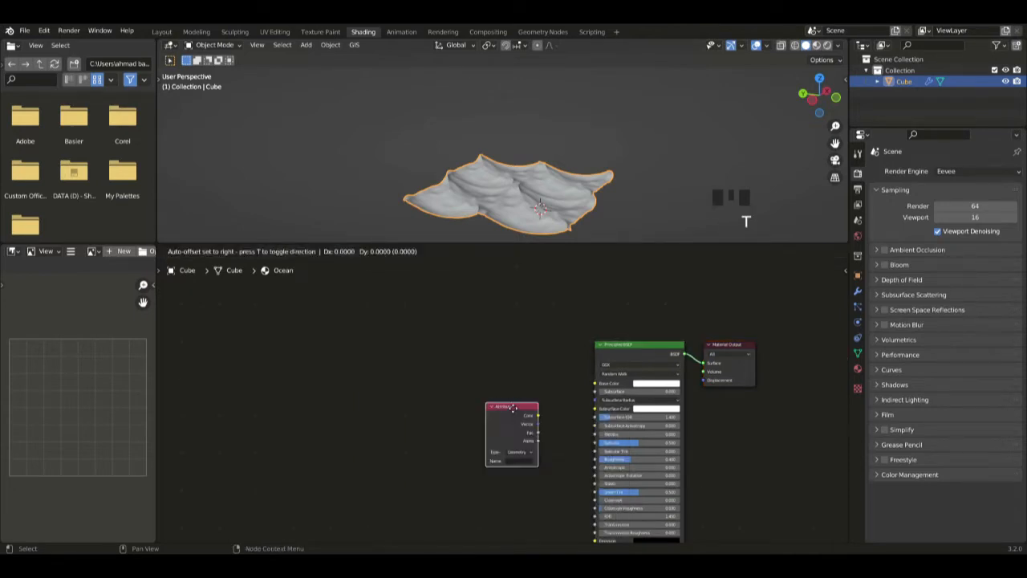
{"action": "left_click", "coordinate": [293, 398]}
Move the Principled BSDF away from the Material Output and place the Attribute node above it.
{"action": "scroll", "coordinate": [351, 410], "scroll_direction": "up", "scroll_amount": 2}
{"action": "middle_click_drag", "start_coordinate": [381, 424], "coordinate": [387, 438]}
{"action": "scroll", "coordinate": [388, 438], "scroll_direction": "down", "scroll_amount": 2}
{"action": "left_click_drag", "start_coordinate": [615, 371], "coordinate": [375, 377]}
{"action": "left_click_drag", "start_coordinate": [279, 412], "coordinate": [409, 296]}
{"action": "left_click_drag", "start_coordinate": [428, 373], "coordinate": [427, 366]}
Add a Math node and place it beside the Attribute node.
{"action": "key", "text": "shift+a"}
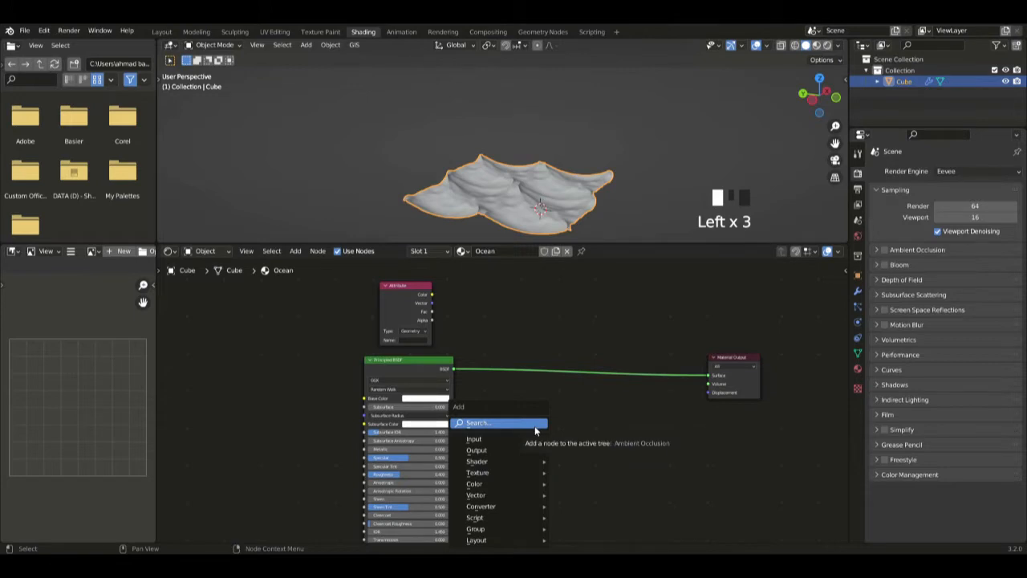
{"action": "type", "text": "math"}
{"action": "key", "text": "Return"}
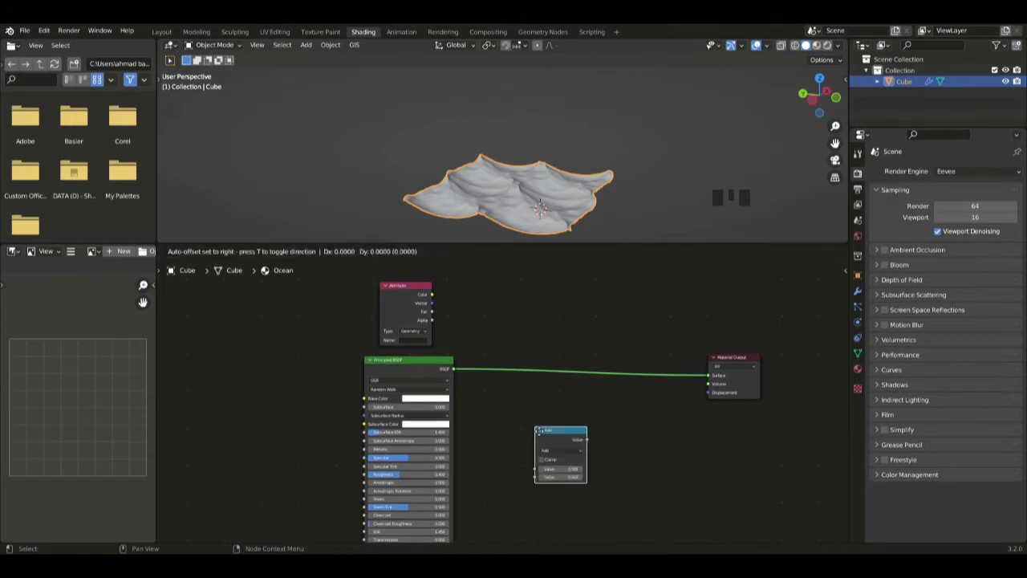
{"action": "left_click", "coordinate": [548, 409]}
{"action": "left_click_drag", "start_coordinate": [560, 411], "coordinate": [495, 295]}
Set the Attribute node's name to Foam.
{"action": "left_click_drag", "start_coordinate": [424, 298], "coordinate": [423, 292]}
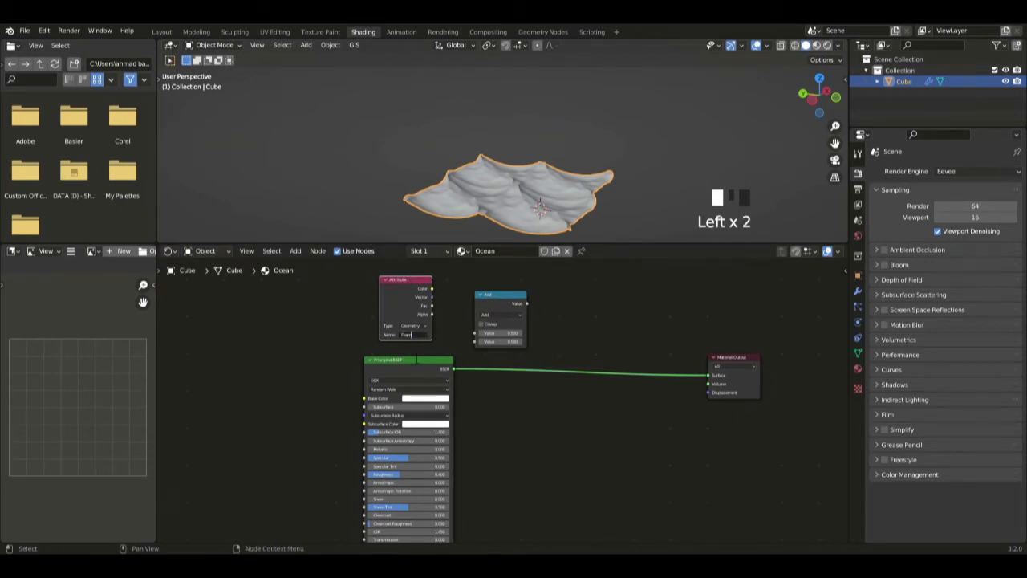
{"action": "key", "text": "Return"}
{"action": "middle_click_drag", "start_coordinate": [387, 339], "coordinate": [488, 411]}
{"action": "scroll", "coordinate": [503, 333], "scroll_direction": "up", "scroll_amount": 3}
{"action": "scroll", "coordinate": [502, 338], "scroll_direction": "up", "scroll_amount": 5}
{"action": "left_click", "coordinate": [460, 349]}
{"action": "left_click", "coordinate": [521, 384]}
Add a Mix Shader node to the Ocean material.
{"action": "scroll", "coordinate": [522, 385], "scroll_direction": "down", "scroll_amount": 3}
{"action": "middle_click_drag", "start_coordinate": [648, 421], "coordinate": [587, 411]}
{"action": "scroll", "coordinate": [581, 404], "scroll_direction": "down", "scroll_amount": 3}
{"action": "scroll", "coordinate": [579, 398], "scroll_direction": "down", "scroll_amount": 3}
{"action": "key", "text": "shift+a"}
{"action": "left_click", "coordinate": [547, 391]}
{"action": "type", "text": "mix"}
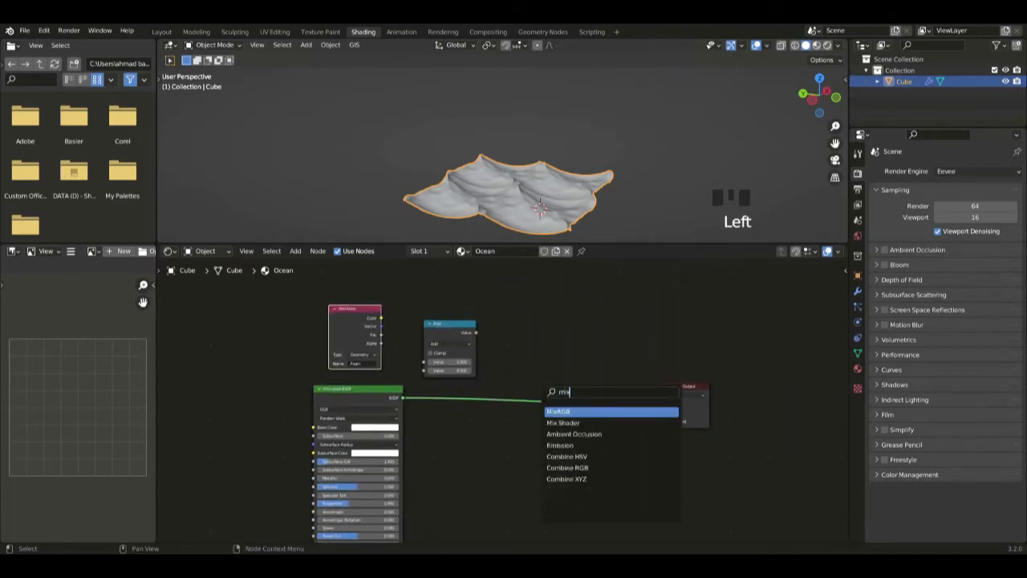
{"action": "key", "text": "Down"}
{"action": "key", "text": "Return"}
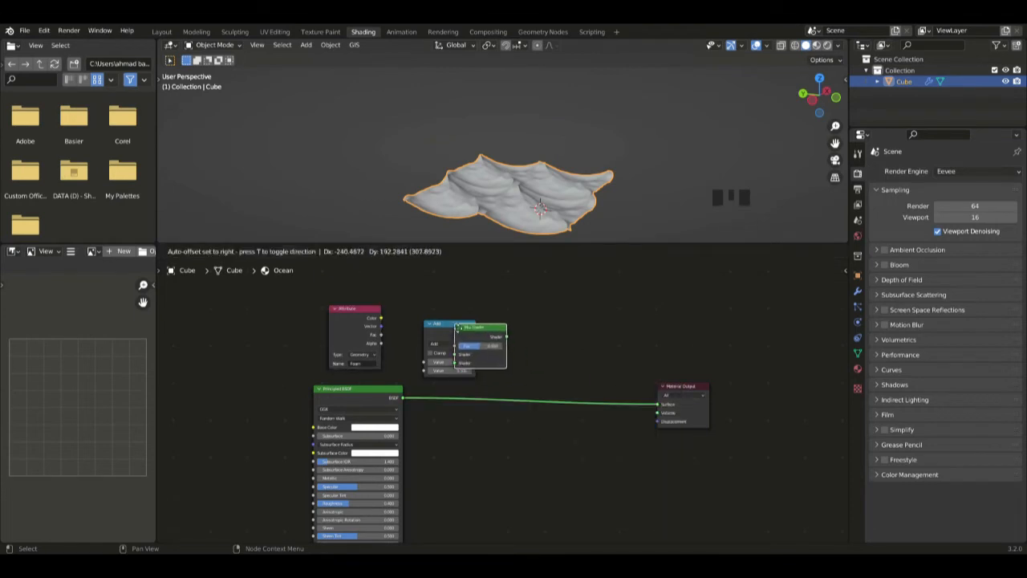
{"action": "left_click", "coordinate": [514, 288]}
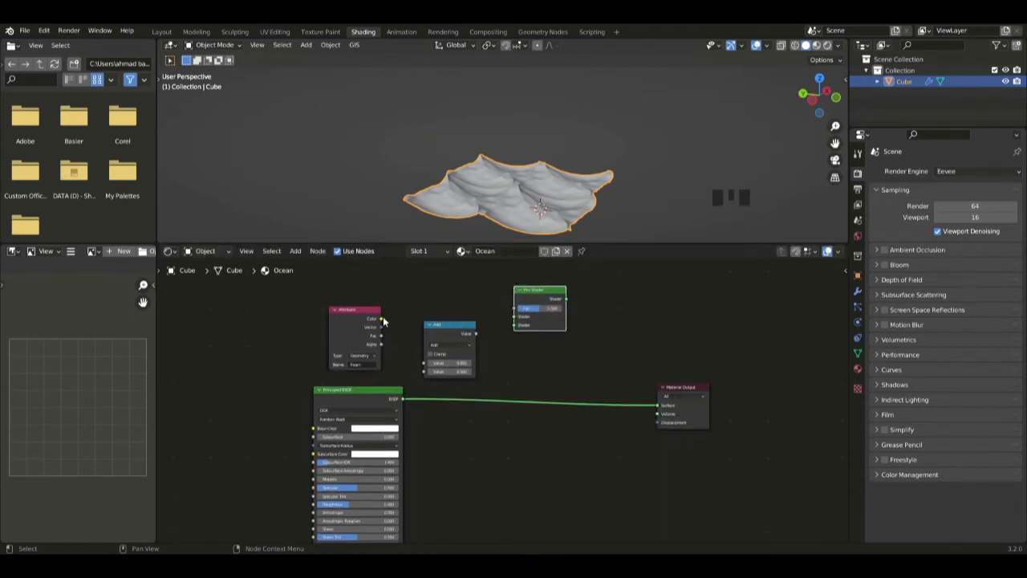
Space out the Attribute and Math nodes and insert the Mix Shader between the Principled BSDF and Material Output.
{"action": "scroll", "coordinate": [481, 409], "scroll_direction": "up", "scroll_amount": 2}
{"action": "left_click", "coordinate": [529, 377]}
{"action": "left_click_drag", "start_coordinate": [304, 321], "coordinate": [279, 317]}
{"action": "left_click_drag", "start_coordinate": [408, 333], "coordinate": [440, 329]}
{"action": "left_click_drag", "start_coordinate": [509, 291], "coordinate": [658, 382]}
Duplicate the Principled BSDF and connect the copy to the Mix Shader's second Shader input.
{"action": "left_click", "coordinate": [345, 418]}
{"action": "key", "text": "shift+d"}
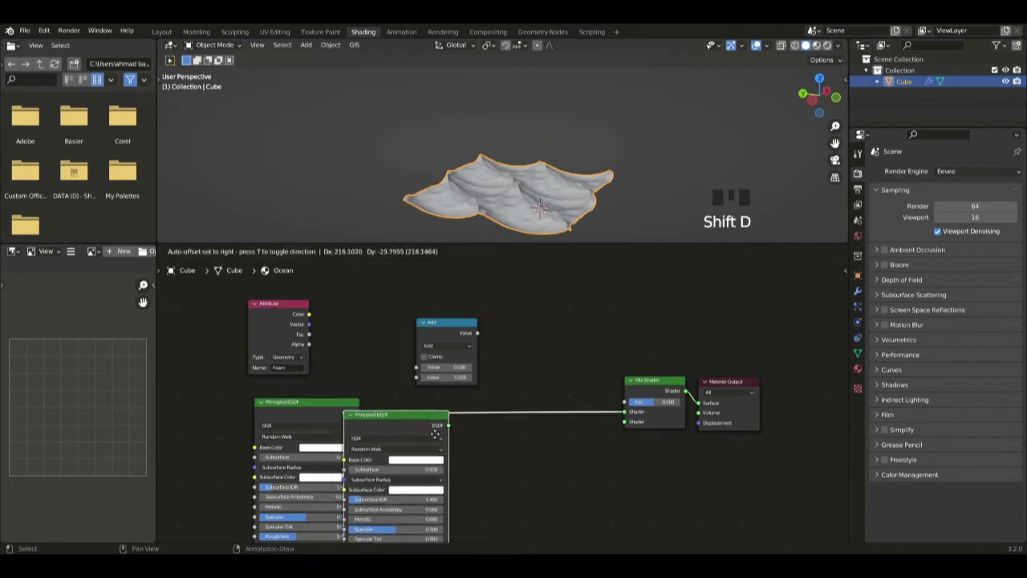
{"action": "left_click", "coordinate": [470, 453]}
{"action": "scroll", "coordinate": [529, 422], "scroll_direction": "down", "scroll_amount": 3}
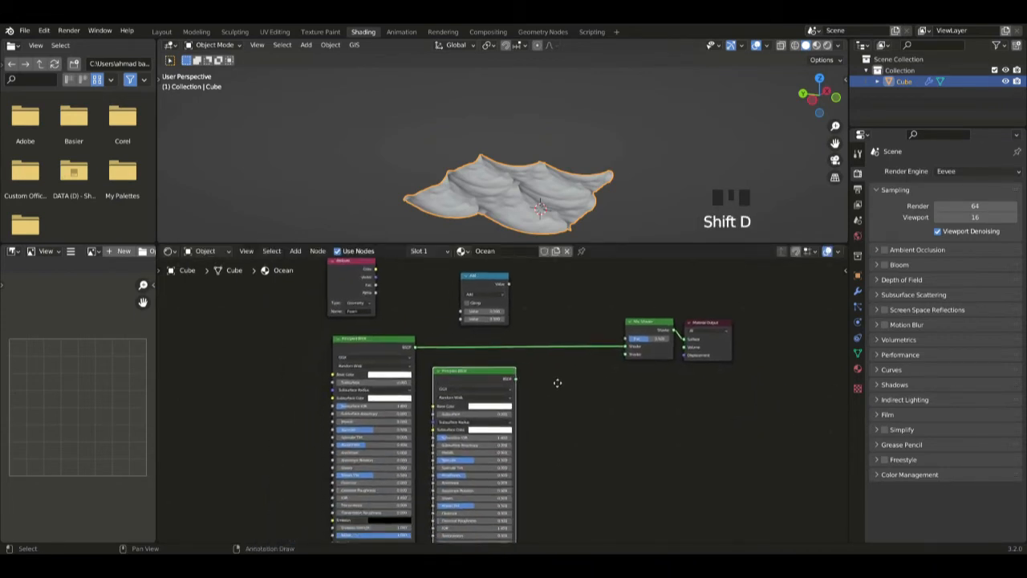
{"action": "middle_click_drag", "start_coordinate": [533, 418], "coordinate": [530, 431]}
{"action": "left_click_drag", "start_coordinate": [508, 397], "coordinate": [614, 370]}
Set the original Principled BSDF's base color to hex 18272F.
{"action": "scroll", "coordinate": [374, 369], "scroll_direction": "up", "scroll_amount": 2}
{"action": "left_click", "coordinate": [356, 389]}
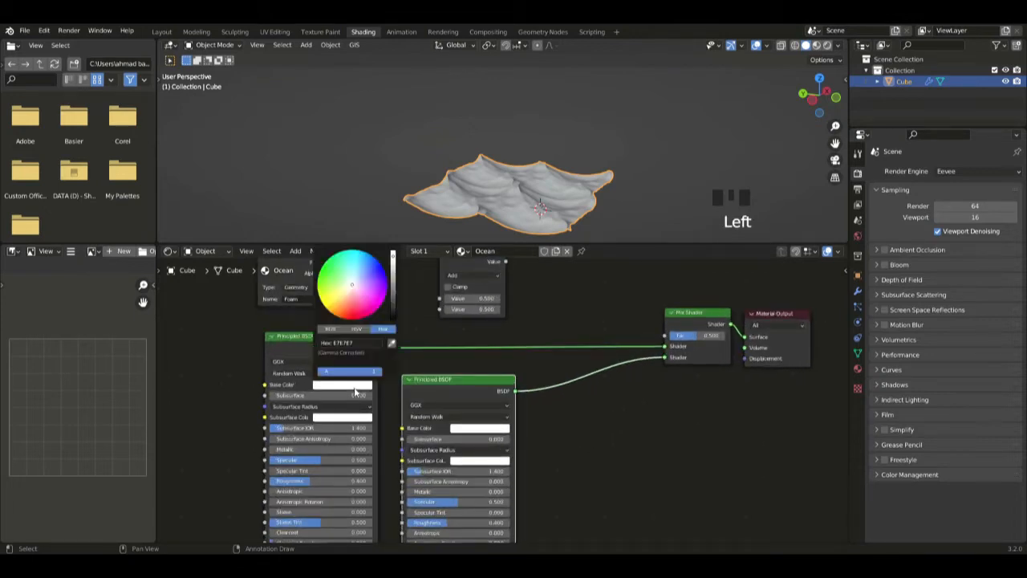
{"action": "scroll", "coordinate": [387, 379], "scroll_direction": "up", "scroll_amount": 3}
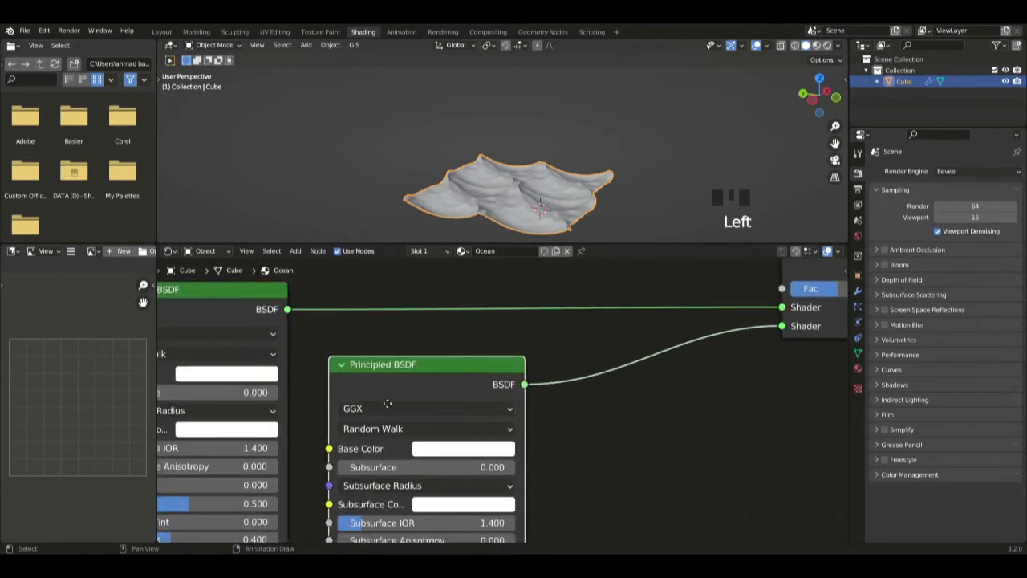
{"action": "middle_click_drag", "start_coordinate": [387, 404], "coordinate": [726, 434]}
{"action": "scroll", "coordinate": [577, 414], "scroll_direction": "down", "scroll_amount": 1}
{"action": "middle_click_drag", "start_coordinate": [577, 415], "coordinate": [460, 471]}
{"action": "left_click", "coordinate": [512, 421]}
{"action": "left_click", "coordinate": [455, 460]}
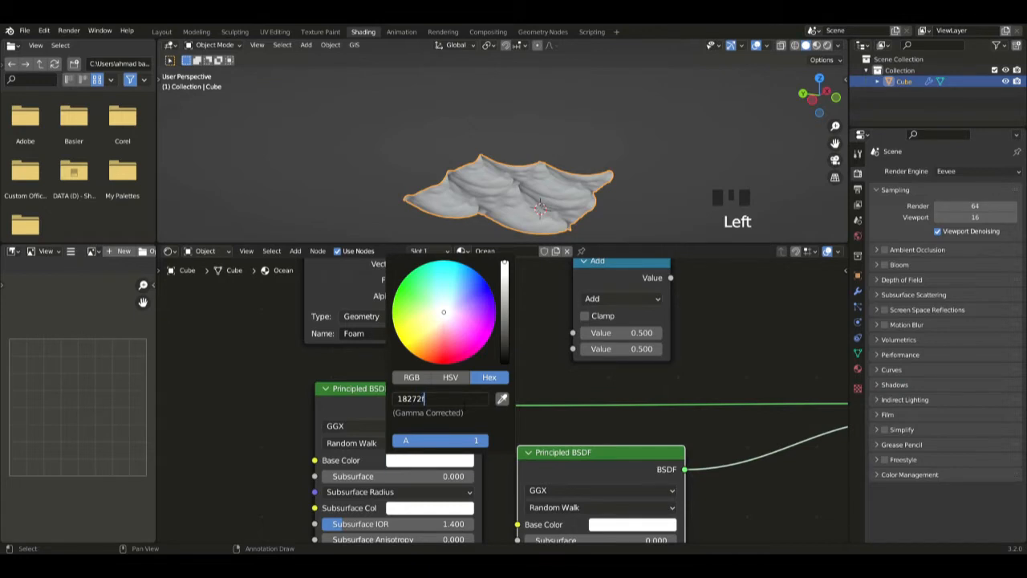
{"action": "key", "text": "Return"}
Connect the Attribute node's Fac output to the Mix Shader's Fac input.
{"action": "scroll", "coordinate": [424, 410], "scroll_direction": "down", "scroll_amount": 1}
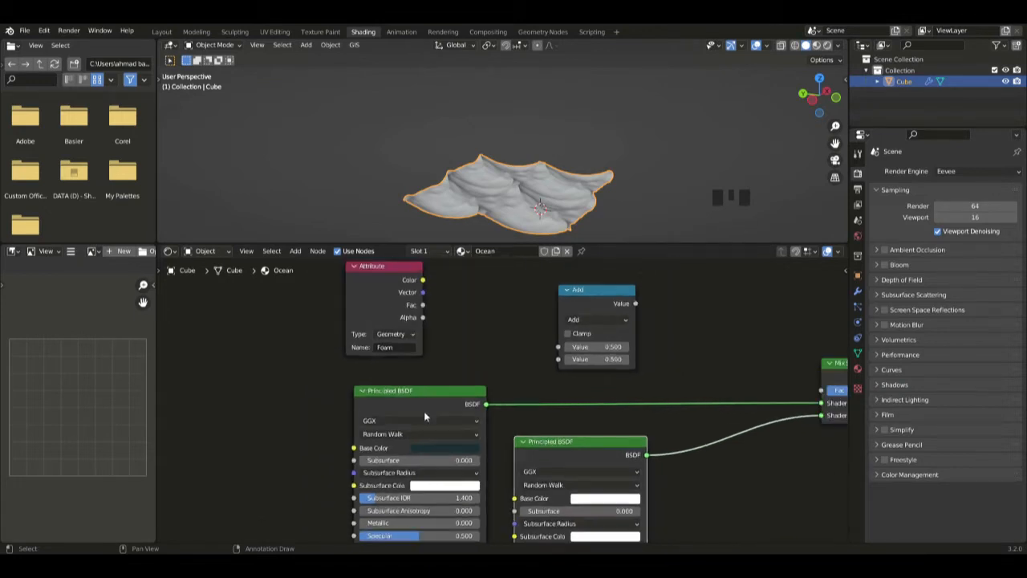
{"action": "middle_click_drag", "start_coordinate": [467, 366], "coordinate": [380, 360]}
{"action": "scroll", "coordinate": [390, 366], "scroll_direction": "down", "scroll_amount": 4}
{"action": "scroll", "coordinate": [433, 388], "scroll_direction": "up", "scroll_amount": 3}
{"action": "middle_click_drag", "start_coordinate": [446, 400], "coordinate": [418, 410]}
{"action": "left_click_drag", "start_coordinate": [286, 327], "coordinate": [330, 322]}
{"action": "left_click_drag", "start_coordinate": [358, 354], "coordinate": [682, 440]}
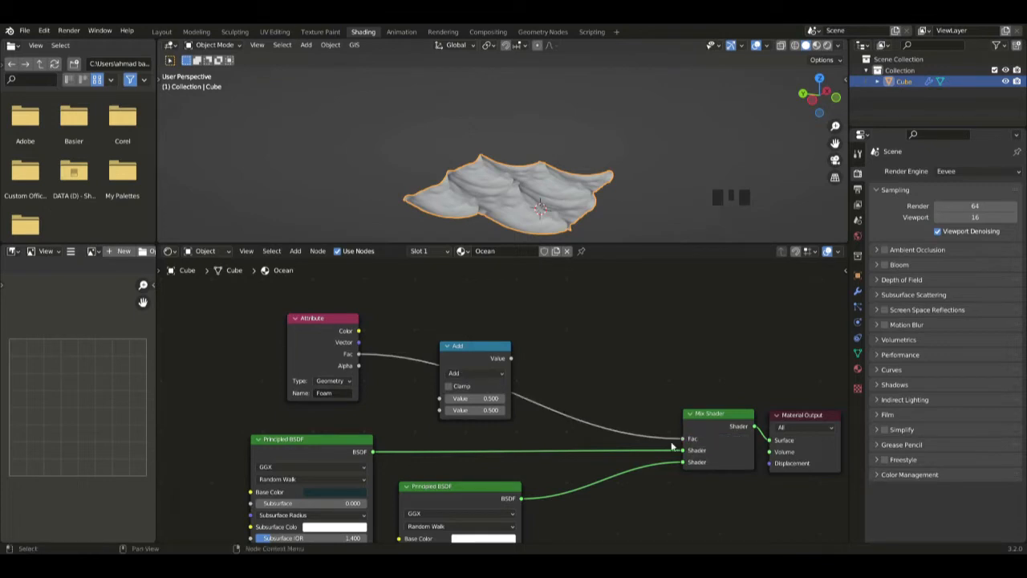
Insert the Math node into the link between the Attribute's Fac output and the Mix Shader's Fac input.
{"action": "left_click_drag", "start_coordinate": [472, 350], "coordinate": [540, 302]}
{"action": "scroll", "coordinate": [543, 319], "scroll_direction": "down", "scroll_amount": 1}
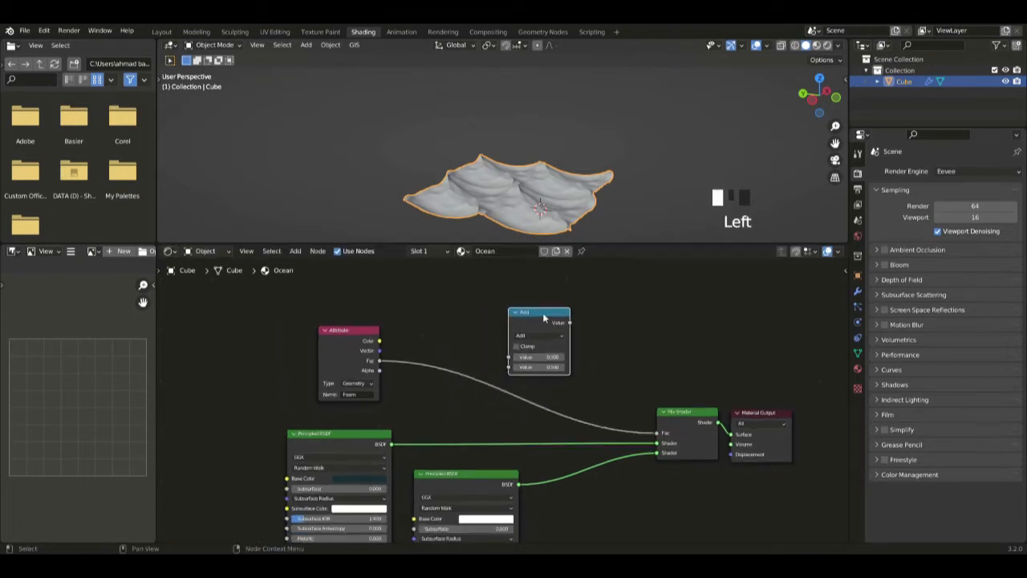
{"action": "scroll", "coordinate": [530, 425], "scroll_direction": "up", "scroll_amount": 2}
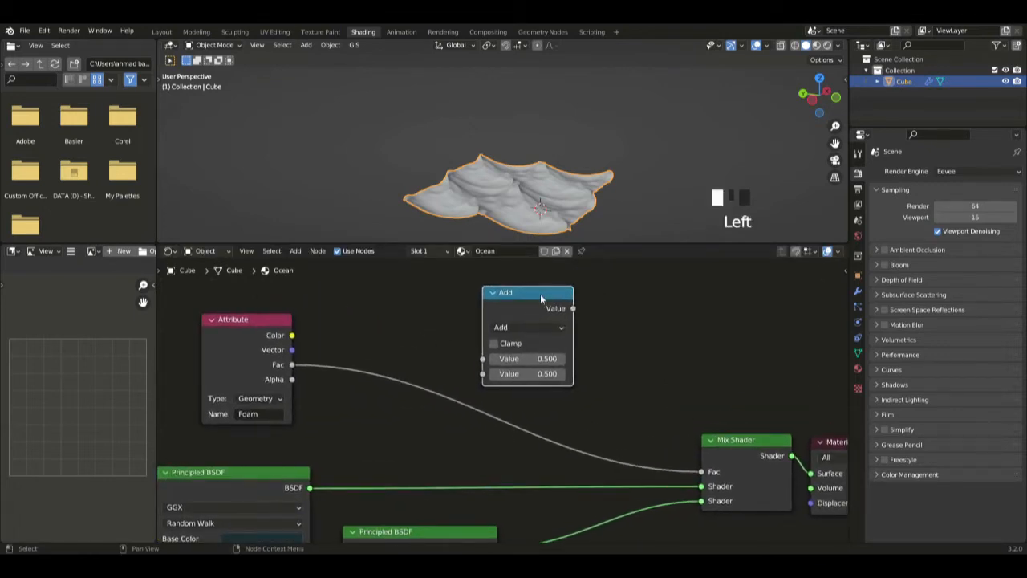
{"action": "left_click_drag", "start_coordinate": [542, 292], "coordinate": [485, 377]}
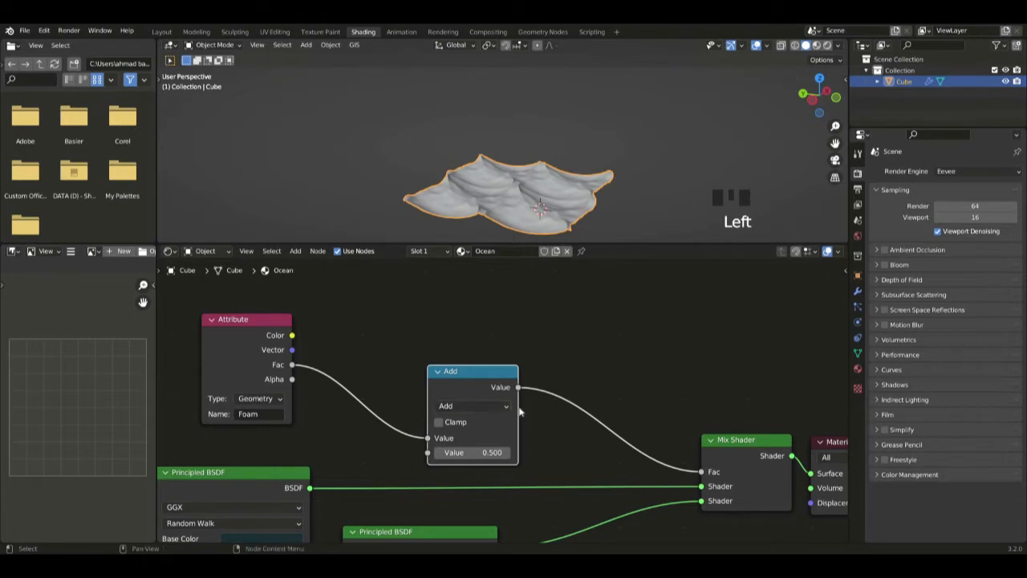
{"action": "key", "text": "ctrl+z"}
{"action": "left_click_drag", "start_coordinate": [541, 360], "coordinate": [463, 414]}
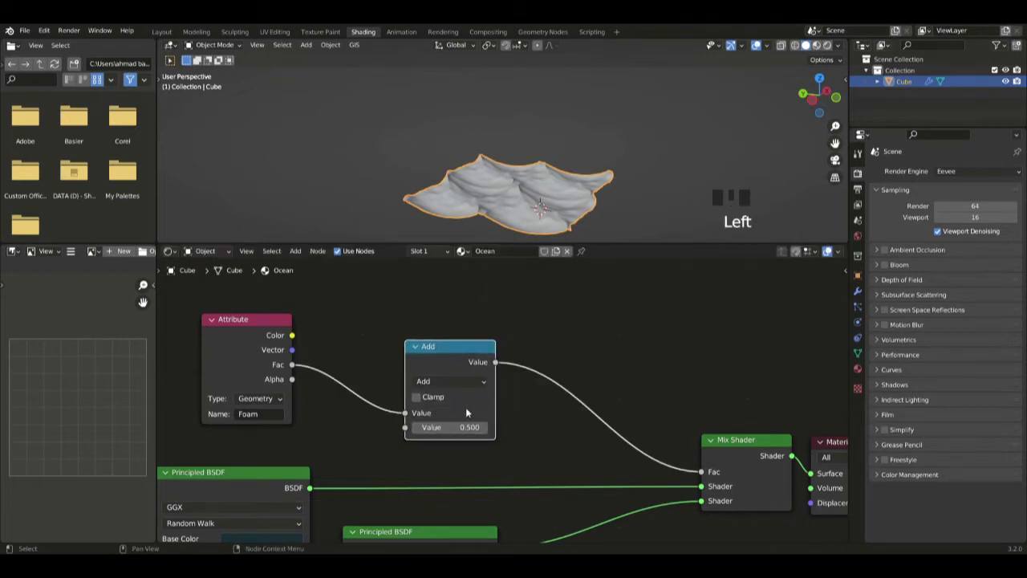
Set the Math node to Multiply with a value of 1.5 and move the Attribute node close beside it.
{"action": "left_click", "coordinate": [451, 381]}
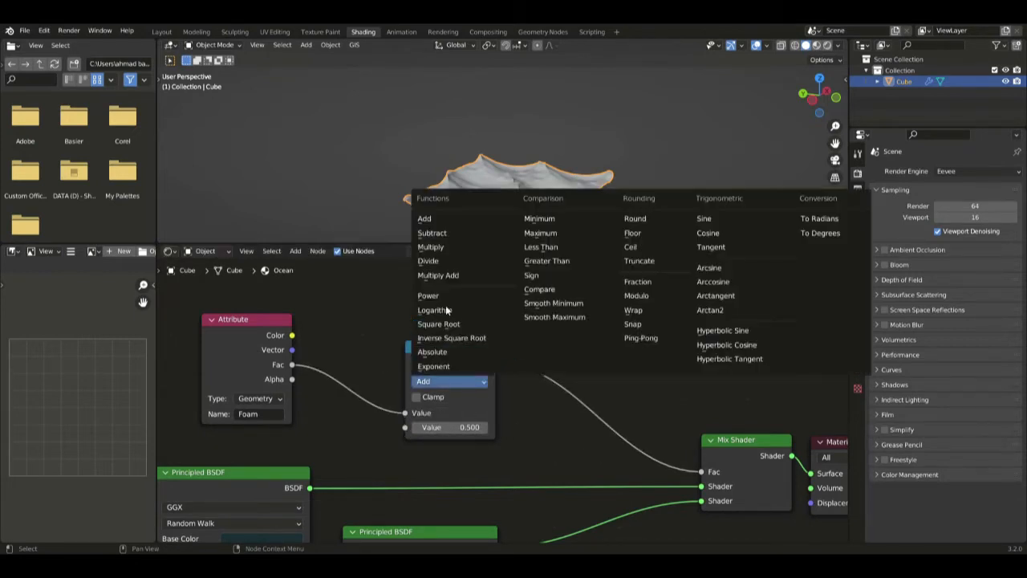
{"action": "left_click", "coordinate": [446, 246]}
{"action": "left_click_drag", "start_coordinate": [456, 348], "coordinate": [486, 336]}
{"action": "left_click", "coordinate": [262, 329]}
{"action": "left_click_drag", "start_coordinate": [262, 329], "coordinate": [383, 332]}
{"action": "left_click", "coordinate": [480, 413]}
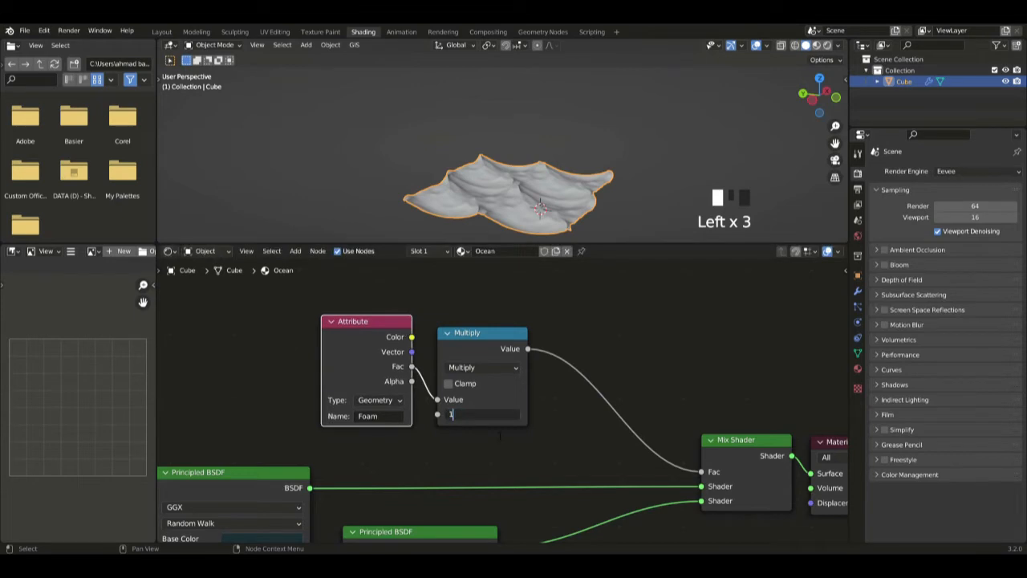
{"action": "type", "text": "1.5"}
{"action": "key", "text": "Return"}
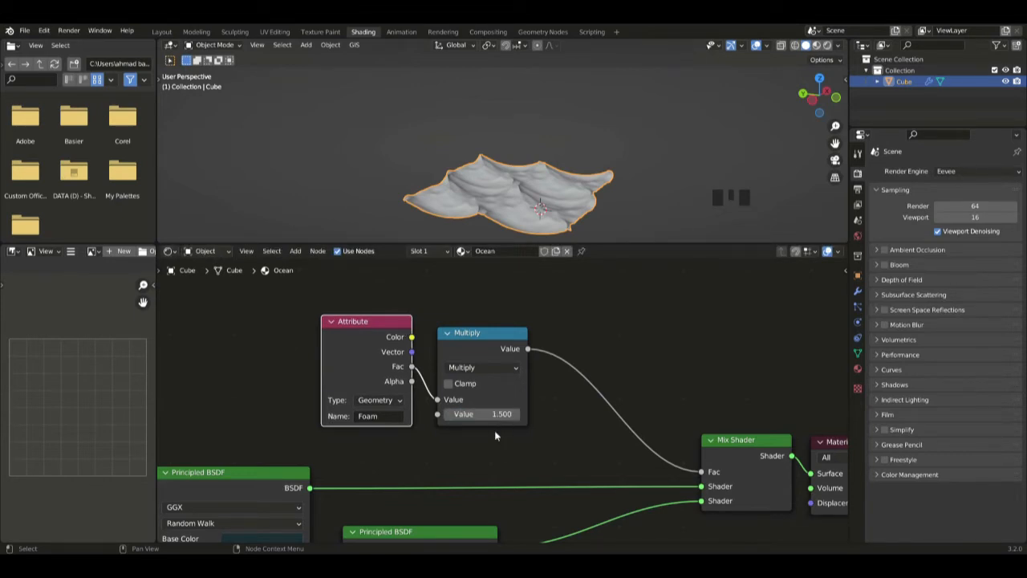
Add a ColorRamp node to the Ocean material in the free space below the Mix Shader.
{"action": "scroll", "coordinate": [495, 441], "scroll_direction": "down", "scroll_amount": 10}
{"action": "middle_click_drag", "start_coordinate": [525, 503], "coordinate": [510, 447]}
{"action": "scroll", "coordinate": [490, 454], "scroll_direction": "up", "scroll_amount": 2}
{"action": "scroll", "coordinate": [474, 459], "scroll_direction": "down", "scroll_amount": 5}
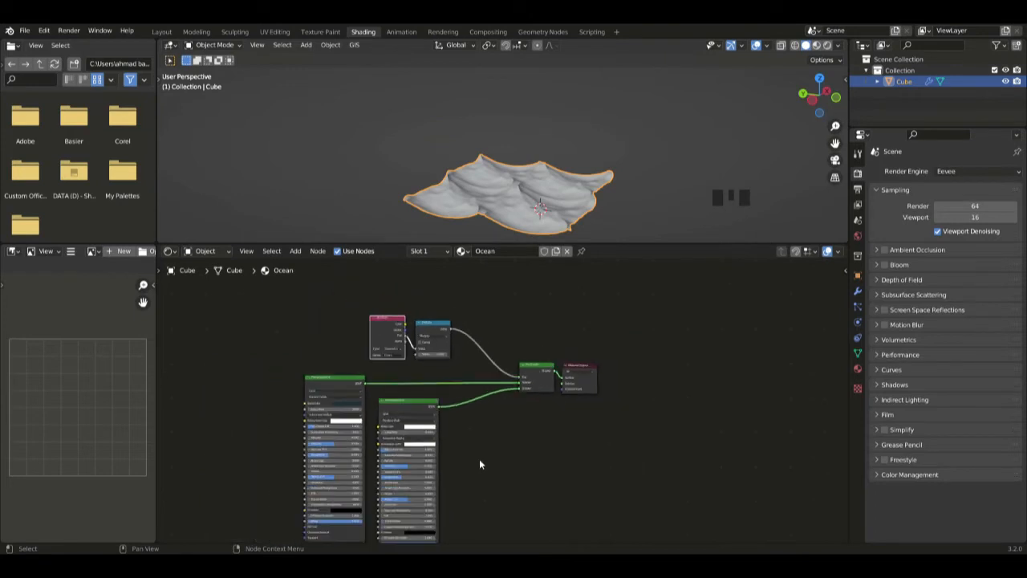
{"action": "scroll", "coordinate": [521, 389], "scroll_direction": "up", "scroll_amount": 2}
{"action": "scroll", "coordinate": [507, 400], "scroll_direction": "up", "scroll_amount": 5}
{"action": "middle_click_drag", "start_coordinate": [597, 403], "coordinate": [528, 450]}
{"action": "key", "text": "shift+a"}
{"action": "left_click", "coordinate": [519, 422]}
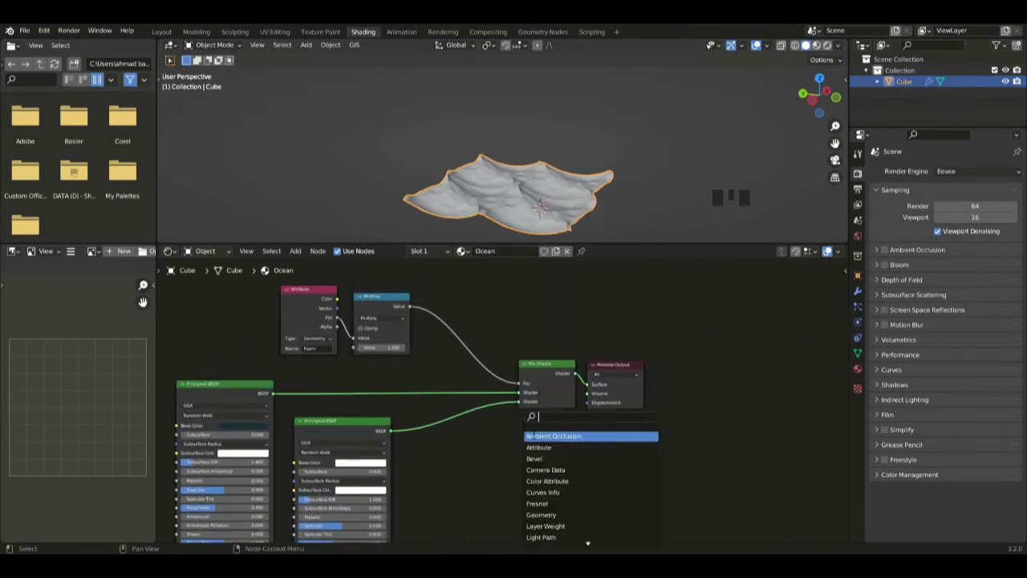
{"action": "type", "text": "colo"}
{"action": "left_click", "coordinate": [536, 436]}
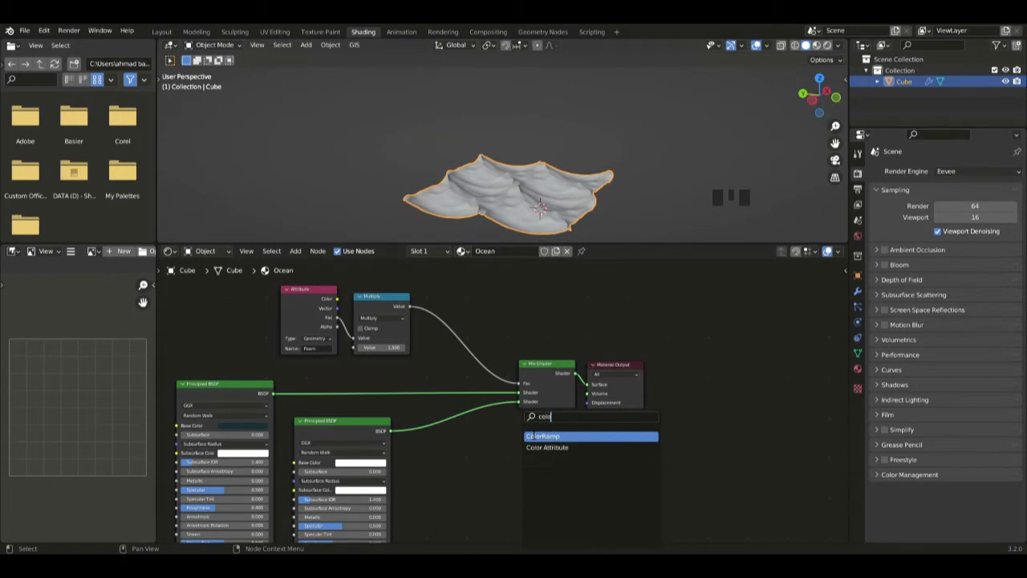
{"action": "left_click", "coordinate": [470, 461]}
Insert the ColorRamp into the link between the Multiply node and the Mix Shader's Fac input, placing it close beside Multiply.
{"action": "scroll", "coordinate": [594, 485], "scroll_direction": "up", "scroll_amount": 5}
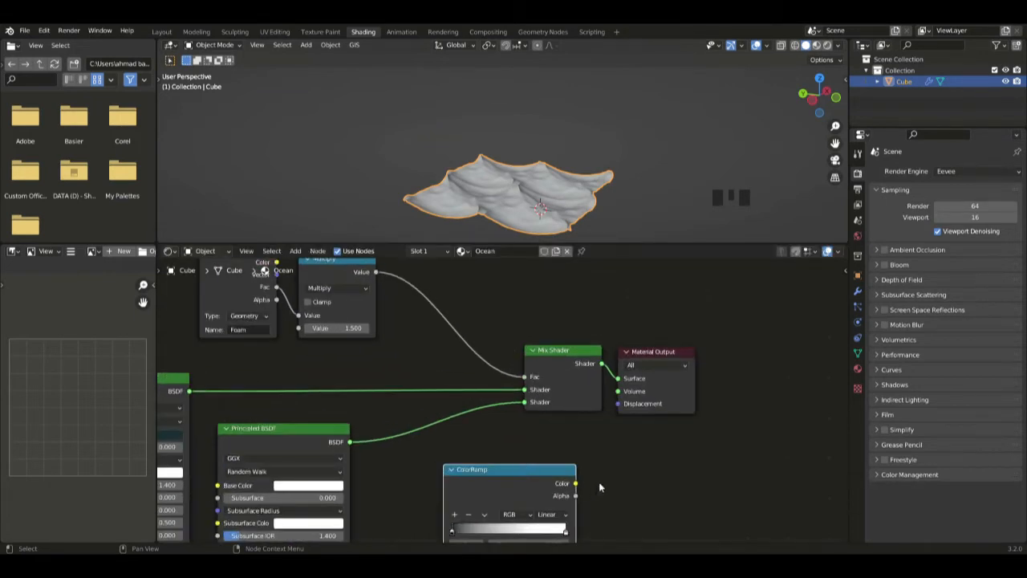
{"action": "middle_click_drag", "start_coordinate": [594, 486], "coordinate": [578, 385]}
{"action": "scroll", "coordinate": [578, 385], "scroll_direction": "down", "scroll_amount": 3}
{"action": "middle_click_drag", "start_coordinate": [517, 367], "coordinate": [579, 413]}
{"action": "scroll", "coordinate": [516, 457], "scroll_direction": "down", "scroll_amount": 2}
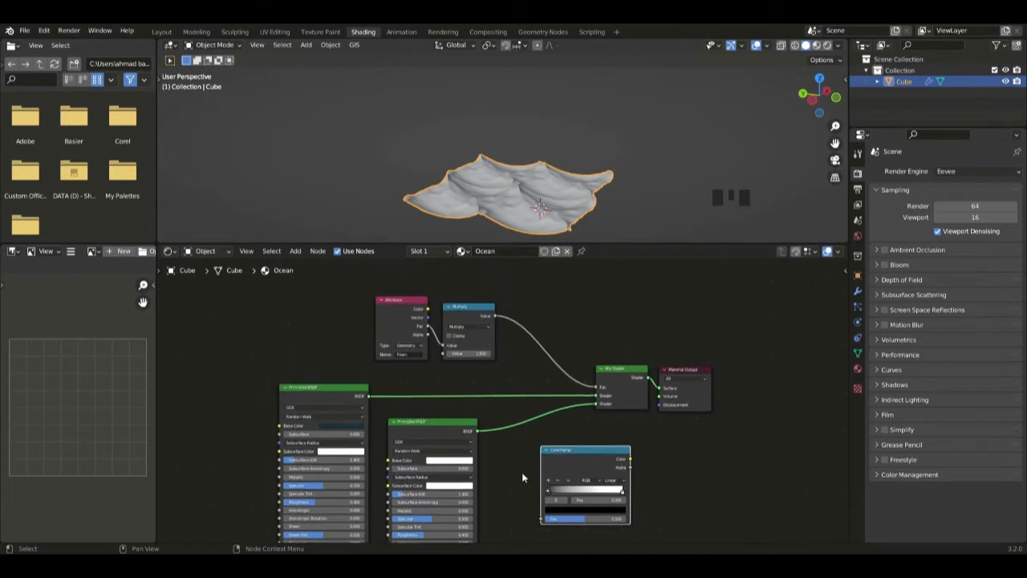
{"action": "left_click_drag", "start_coordinate": [587, 461], "coordinate": [571, 325]}
{"action": "scroll", "coordinate": [494, 393], "scroll_direction": "up", "scroll_amount": 2}
{"action": "scroll", "coordinate": [552, 365], "scroll_direction": "up", "scroll_amount": 1}
{"action": "middle_click_drag", "start_coordinate": [552, 365], "coordinate": [519, 445]}
{"action": "left_click_drag", "start_coordinate": [529, 369], "coordinate": [508, 355]}
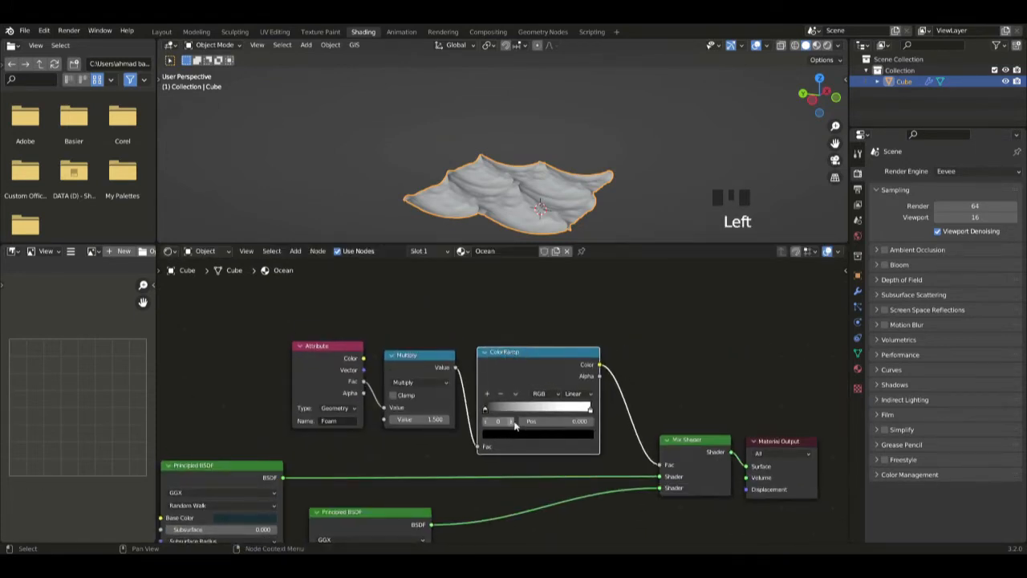
Set the ColorRamp's black stop to position 0.568.
{"action": "left_click", "coordinate": [516, 433]}
{"action": "left_click", "coordinate": [611, 424]}
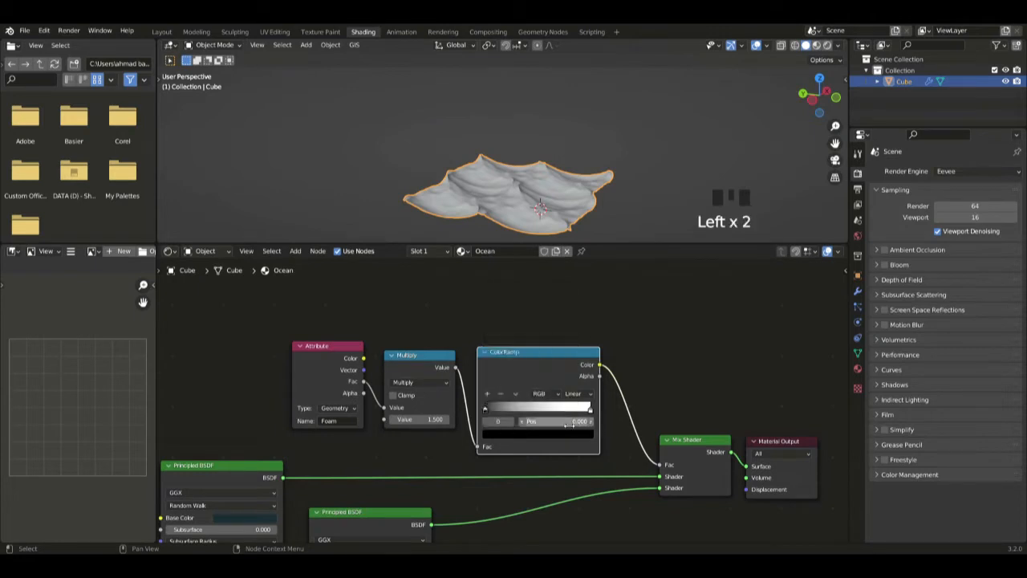
{"action": "left_click", "coordinate": [487, 414]}
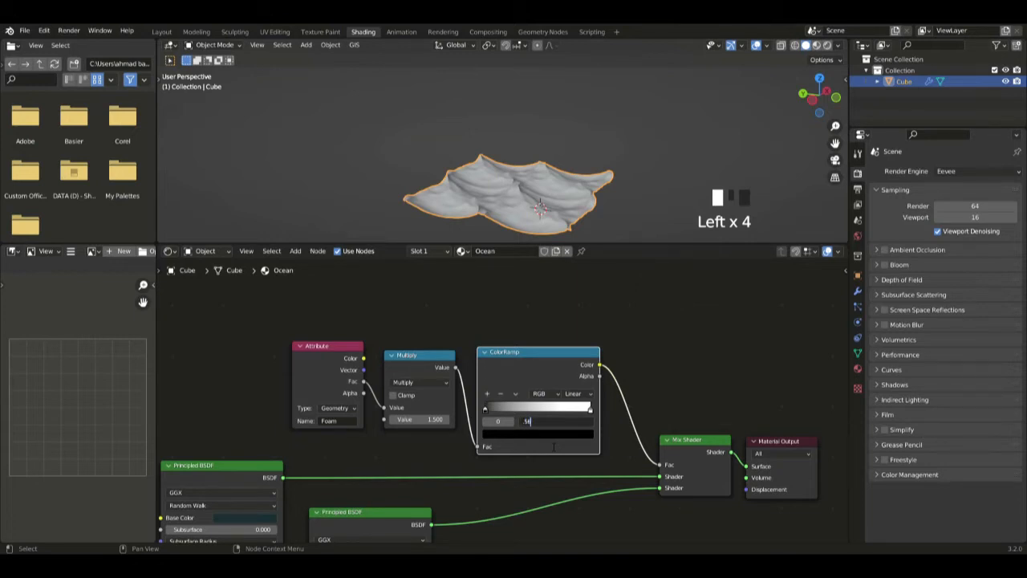
{"action": "key", "text": "Return"}
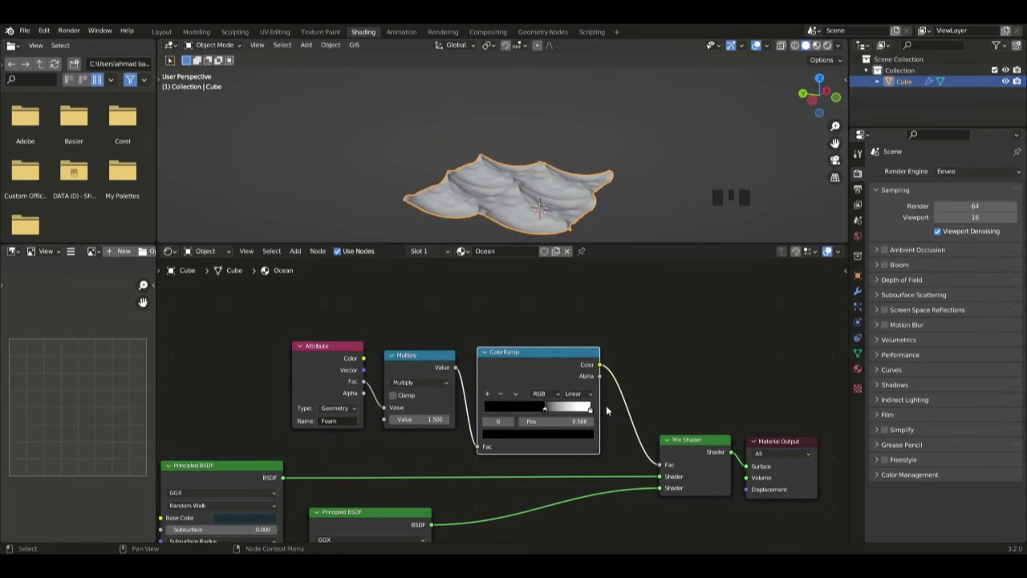
Set the ColorRamp's white stop to position 0.777.
{"action": "left_click", "coordinate": [590, 411]}
{"action": "left_click", "coordinate": [578, 434]}
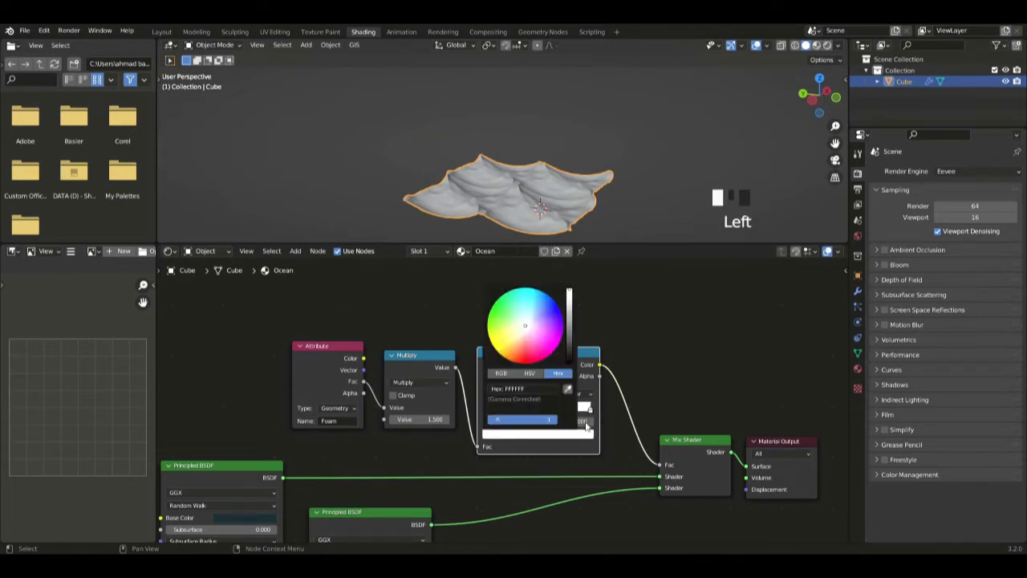
{"action": "left_click", "coordinate": [562, 421]}
{"action": "type", "text": ".7"}
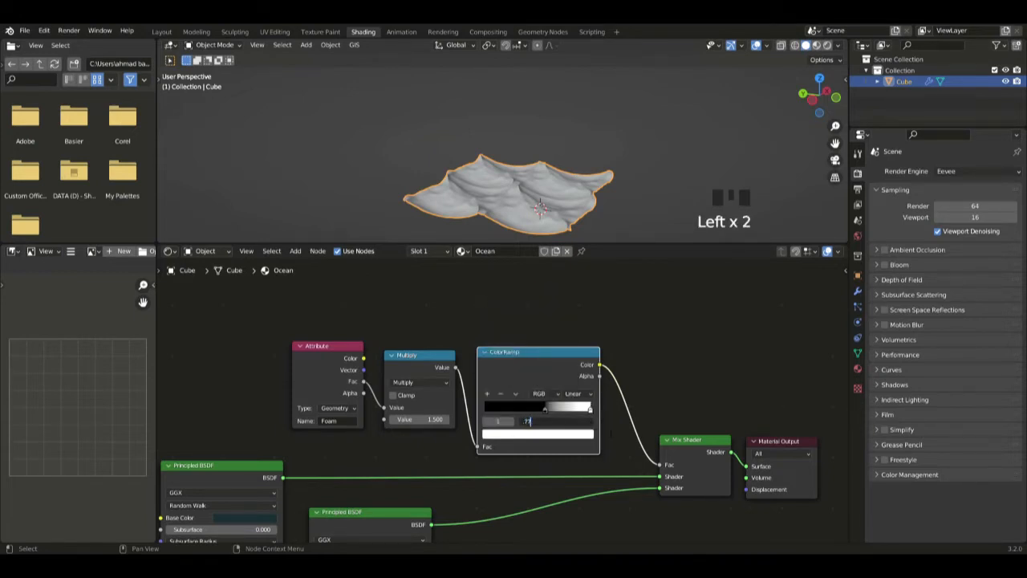
{"action": "type", "text": "77"}
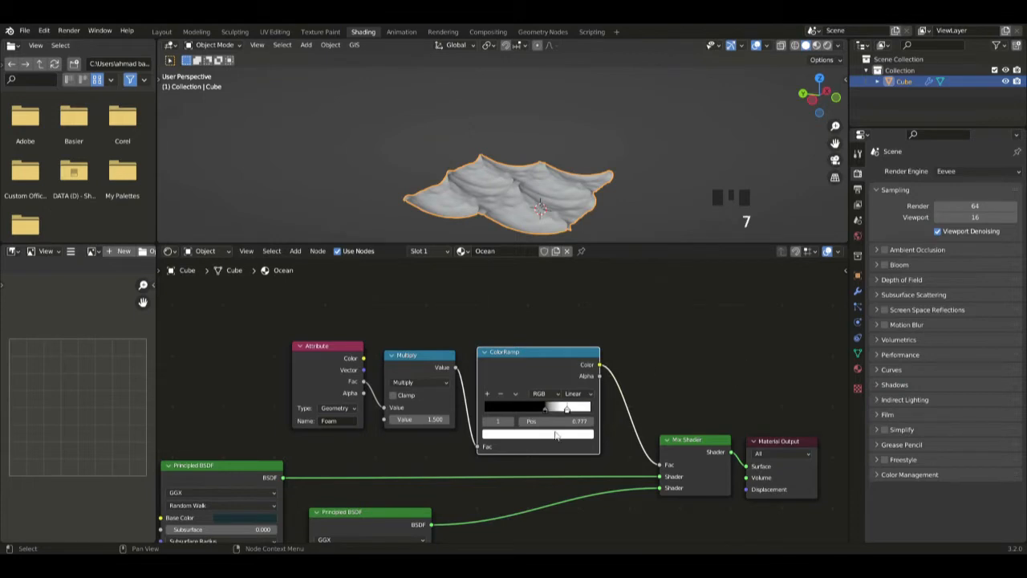
Switch the 3D viewport to Rendered shading and inspect the foam on the ocean surface up close.
{"action": "scroll", "coordinate": [556, 434], "scroll_direction": "up", "scroll_amount": 3}
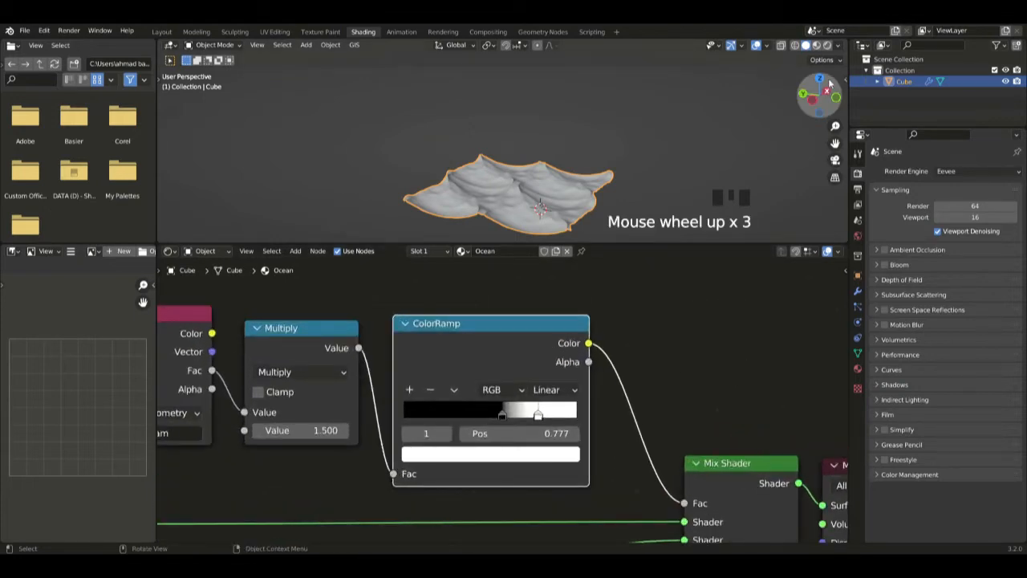
{"action": "left_click", "coordinate": [827, 45]}
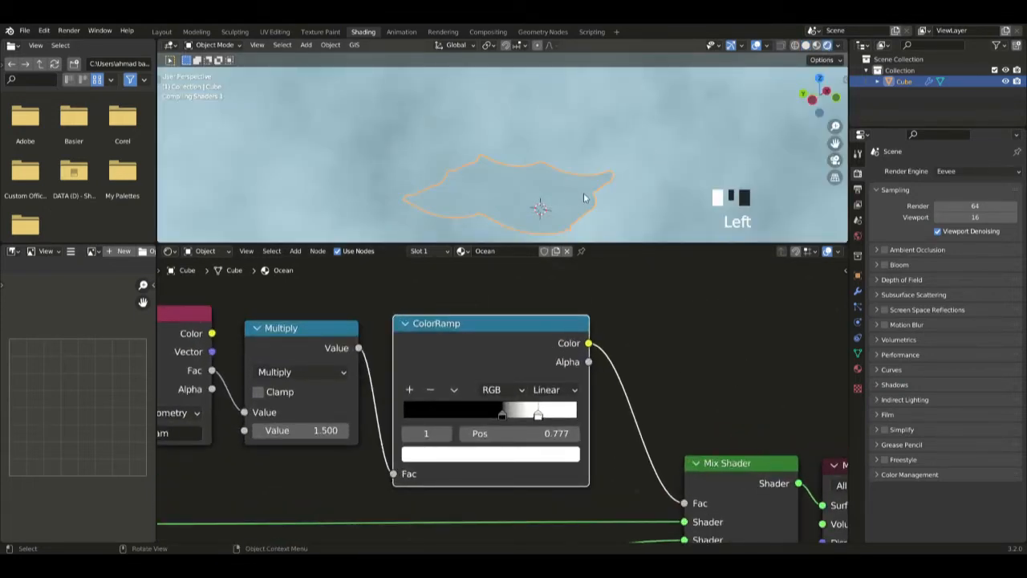
{"action": "mouse_move", "coordinate": [581, 202]}
{"action": "middle_mouse_down"}
{"action": "mouse_move", "coordinate": [561, 207]}
{"action": "mouse_move", "coordinate": [553, 195]}
{"action": "mouse_move", "coordinate": [585, 191]}
{"action": "middle_mouse_up"}
{"action": "scroll", "coordinate": [559, 207], "scroll_direction": "down", "scroll_amount": 3}
{"action": "scroll", "coordinate": [539, 195], "scroll_direction": "up", "scroll_amount": 9}
{"action": "scroll", "coordinate": [566, 193], "scroll_direction": "up", "scroll_amount": 1}
{"action": "scroll", "coordinate": [585, 191], "scroll_direction": "down", "scroll_amount": 2}
{"action": "scroll", "coordinate": [578, 385], "scroll_direction": "down", "scroll_amount": 8}
{"action": "scroll", "coordinate": [564, 450], "scroll_direction": "up", "scroll_amount": 2}
Set the second Principled BSDF's transmission to 1 and its roughness to 0.
{"action": "middle_click_drag", "start_coordinate": [564, 449], "coordinate": [657, 359]}
{"action": "scroll", "coordinate": [557, 402], "scroll_direction": "down", "scroll_amount": 1}
{"action": "scroll", "coordinate": [556, 402], "scroll_direction": "down", "scroll_amount": 3}
{"action": "middle_click_drag", "start_coordinate": [527, 423], "coordinate": [532, 374]}
{"action": "scroll", "coordinate": [532, 373], "scroll_direction": "up", "scroll_amount": 2}
{"action": "middle_click_drag", "start_coordinate": [489, 414], "coordinate": [551, 339]}
{"action": "middle_click_drag", "start_coordinate": [547, 444], "coordinate": [513, 358]}
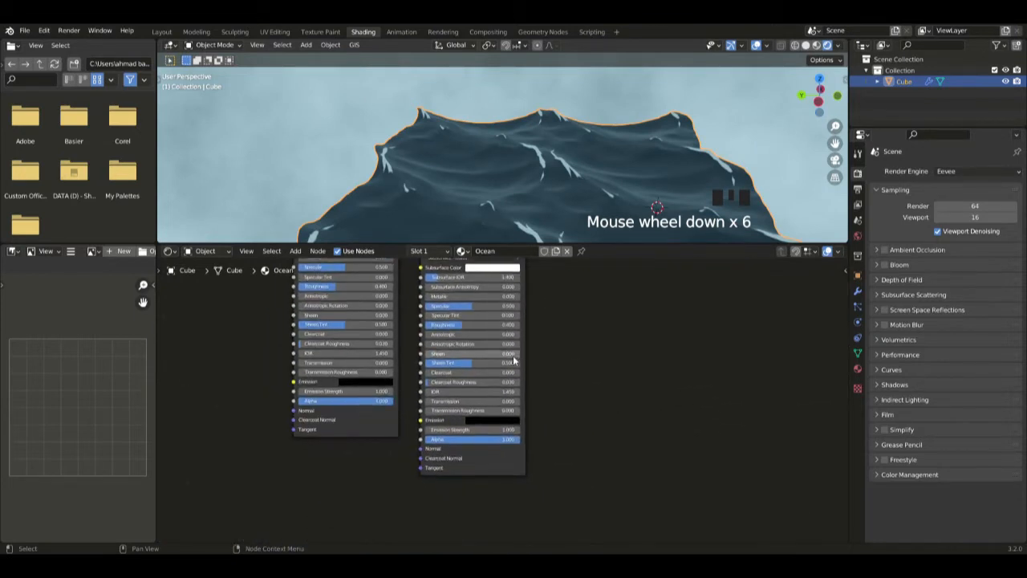
{"action": "left_click", "coordinate": [493, 420]}
{"action": "left_click", "coordinate": [494, 425]}
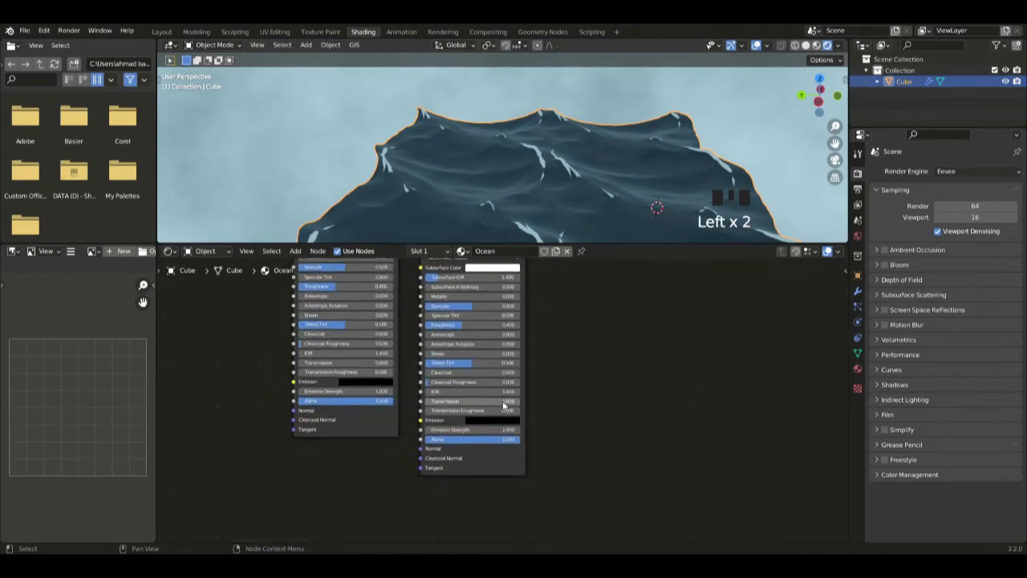
{"action": "left_click", "coordinate": [497, 401]}
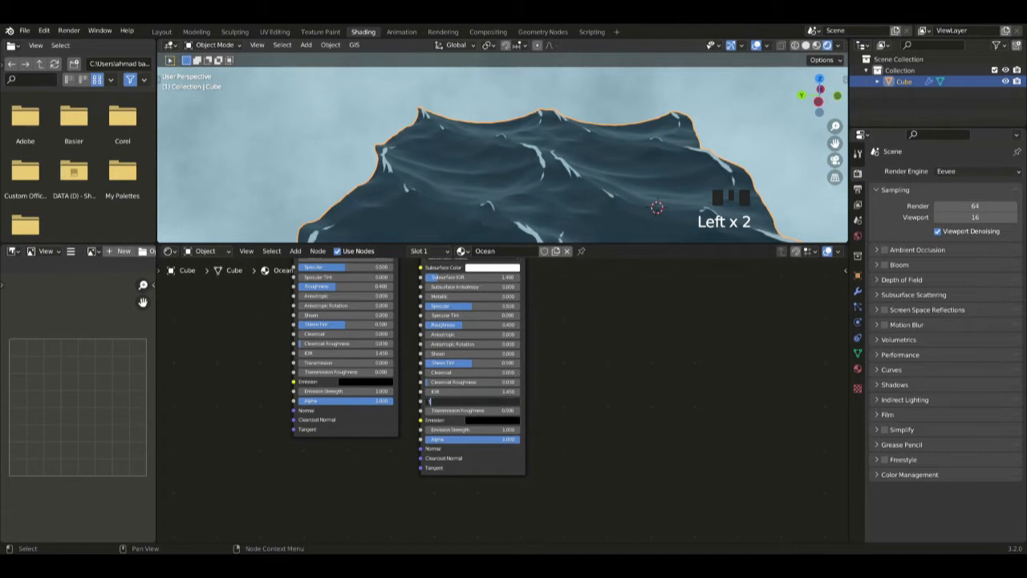
{"action": "left_click", "coordinate": [575, 428]}
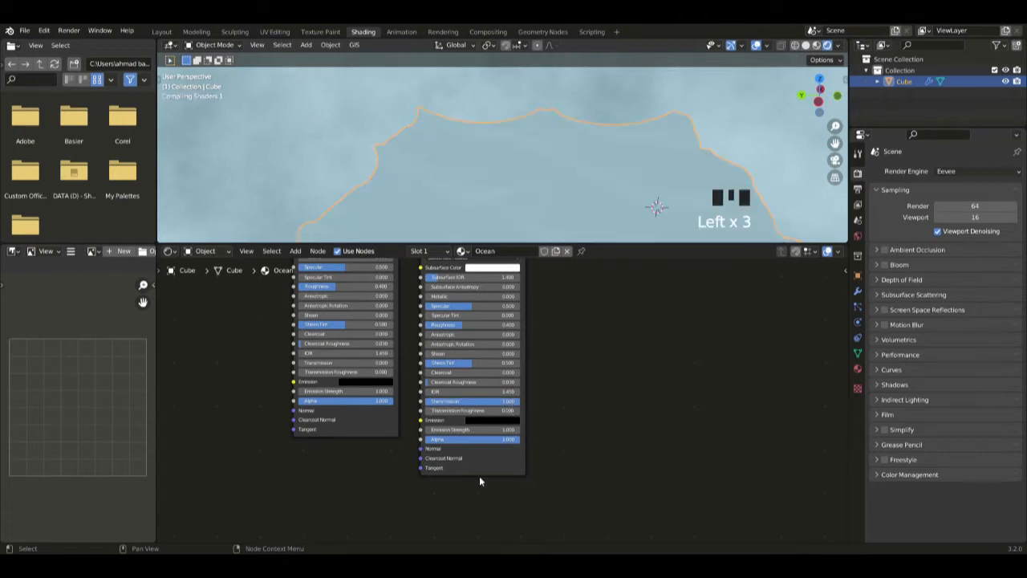
{"action": "scroll", "coordinate": [465, 377], "scroll_direction": "up", "scroll_amount": 2}
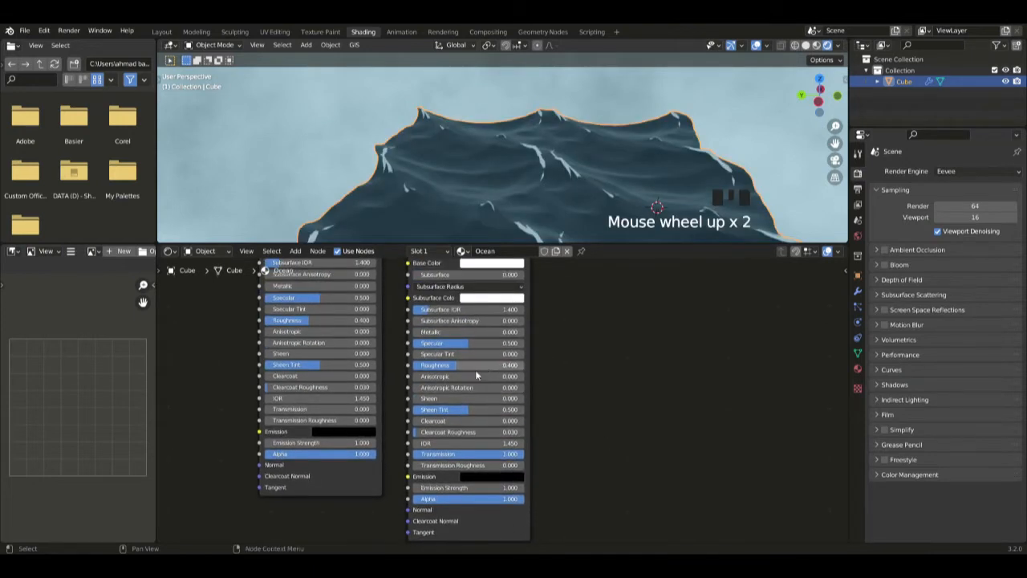
{"action": "left_click_drag", "start_coordinate": [481, 365], "coordinate": [455, 365]}
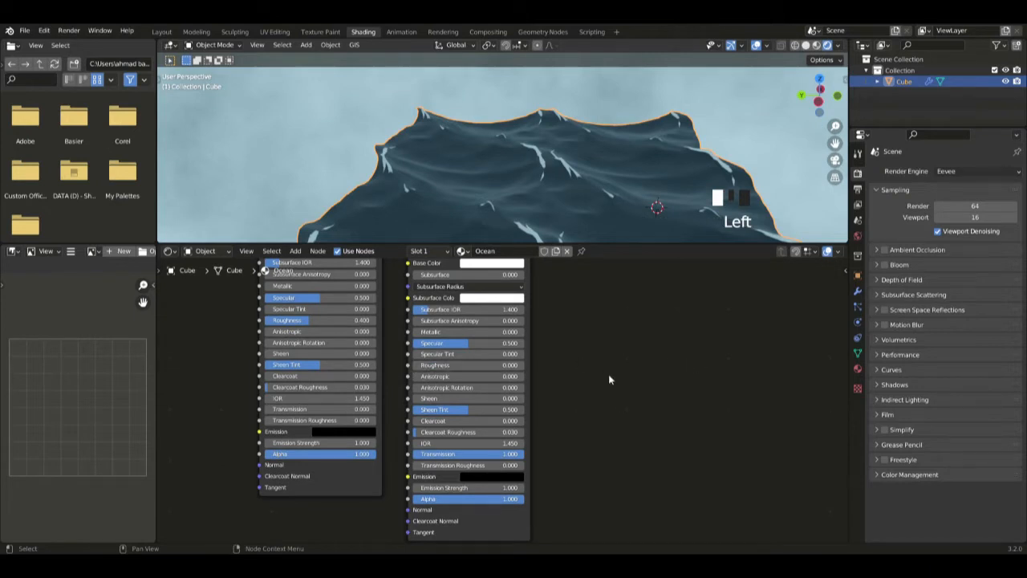
Inspect the ocean from another side and try lowering the second Principled BSDF's transmission to 0.086.
{"action": "middle_click_drag", "start_coordinate": [507, 167], "coordinate": [549, 184]}
{"action": "scroll", "coordinate": [514, 189], "scroll_direction": "up", "scroll_amount": 2}
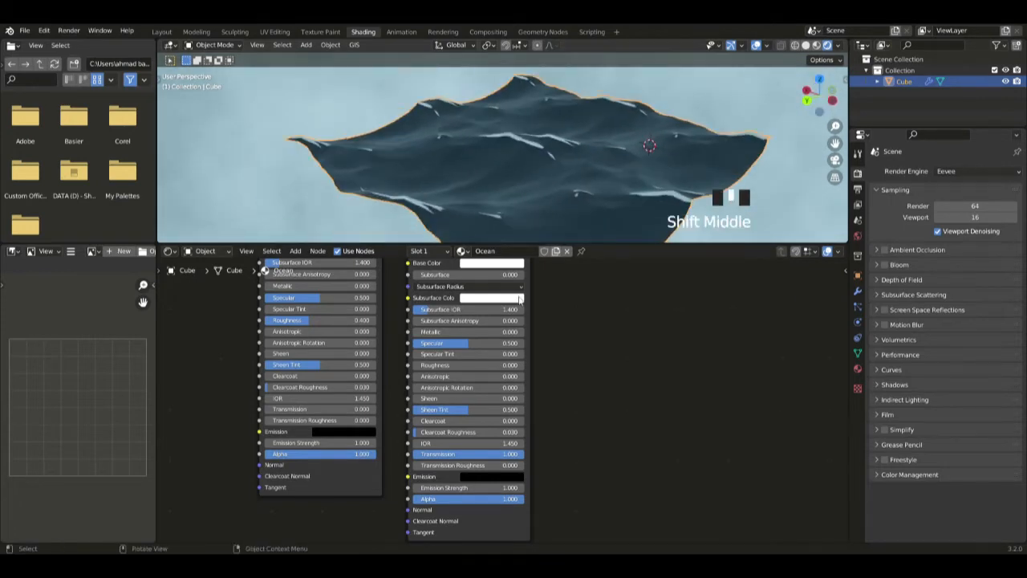
{"action": "scroll", "coordinate": [474, 408], "scroll_direction": "down", "scroll_amount": 1}
{"action": "scroll", "coordinate": [471, 454], "scroll_direction": "up", "scroll_amount": 2}
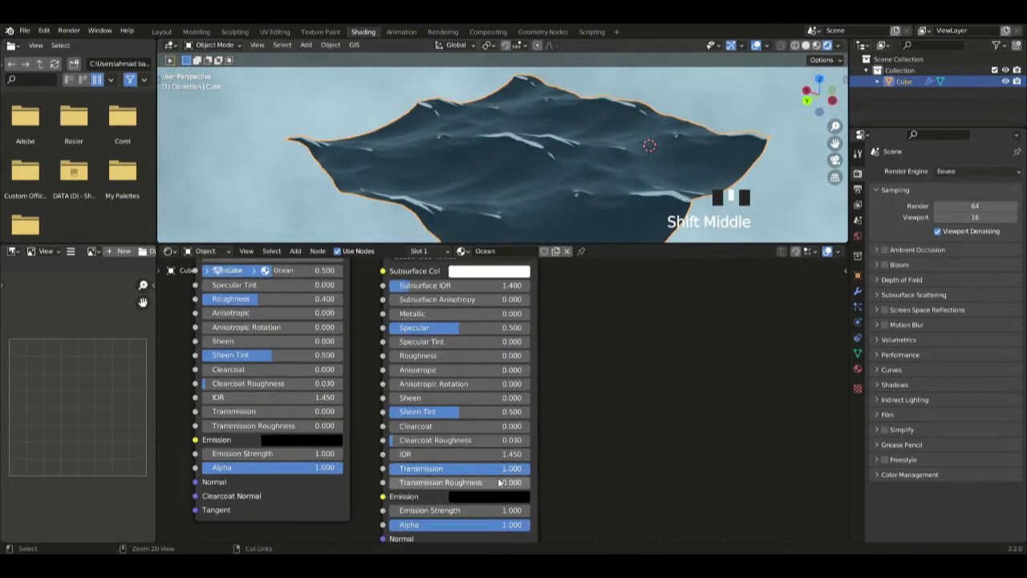
{"action": "left_click_drag", "start_coordinate": [466, 468], "coordinate": [529, 468]}
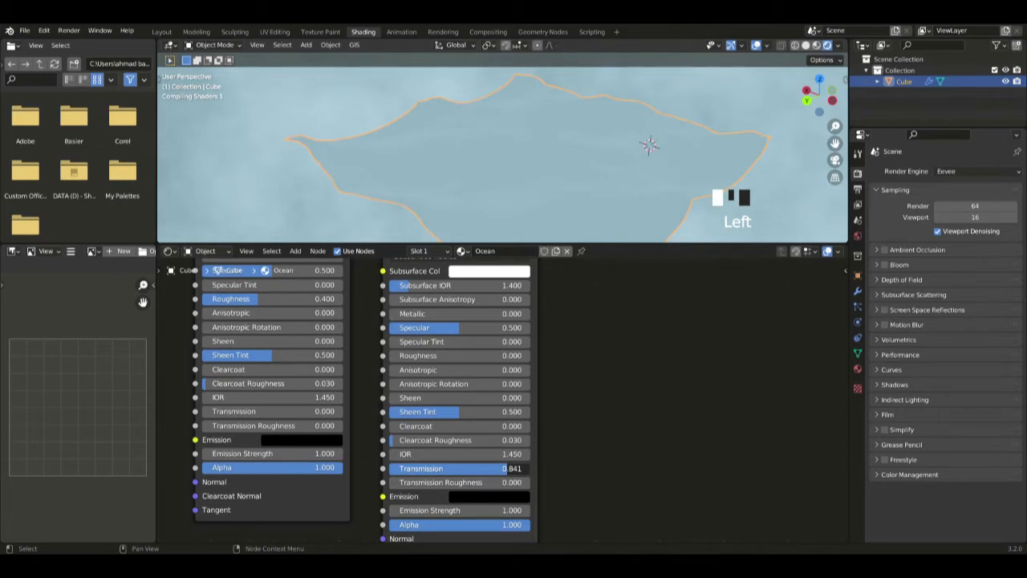
{"action": "left_click_drag", "start_coordinate": [507, 467], "coordinate": [401, 481]}
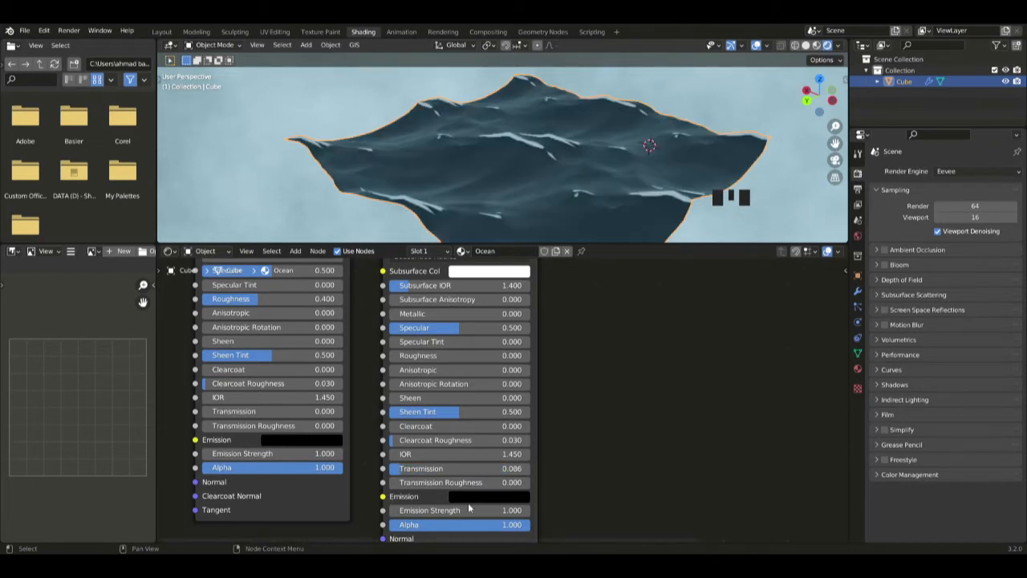
Set the second Principled BSDF's transmission to 0 and its roughness to 0.2.
{"action": "left_click", "coordinate": [498, 473]}
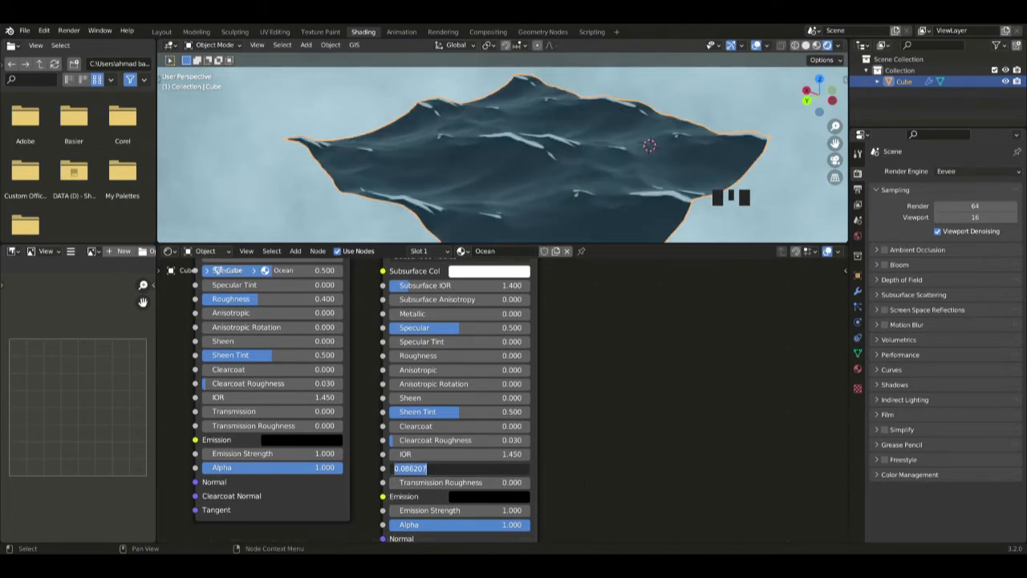
{"action": "type", "text": "0"}
{"action": "left_click", "coordinate": [559, 470]}
{"action": "left_click", "coordinate": [439, 359]}
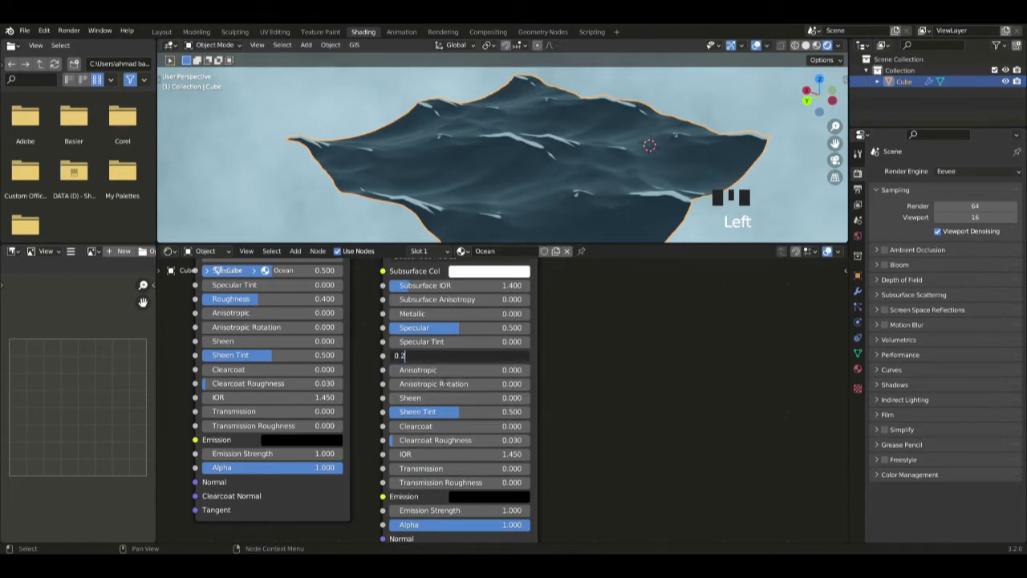
{"action": "key", "text": "Return"}
Switch the render engine from Eevee to Cycles and check the ocean in the rendered viewport.
{"action": "scroll", "coordinate": [496, 179], "scroll_direction": "down", "scroll_amount": 1}
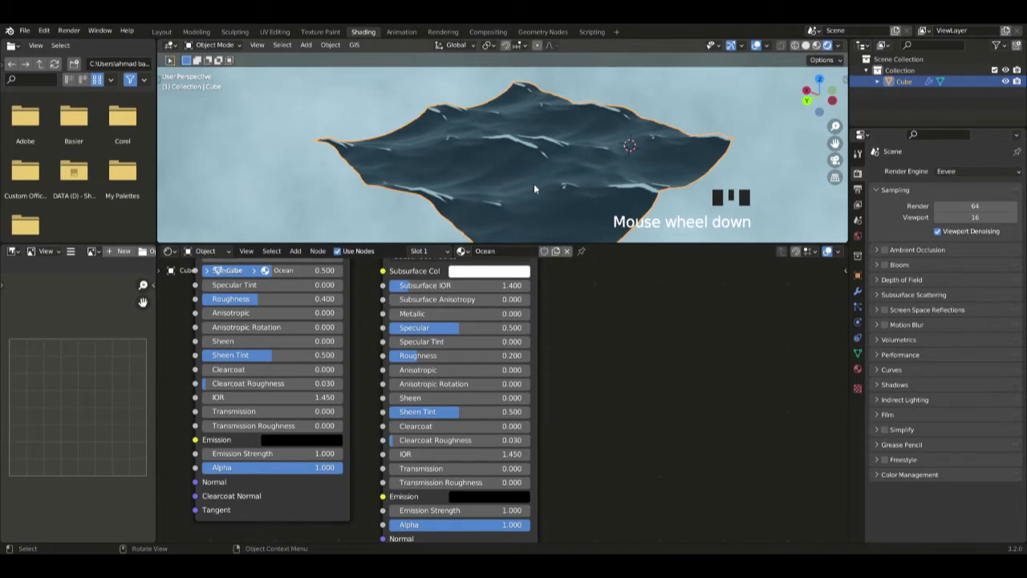
{"action": "middle_click_drag", "start_coordinate": [496, 179], "coordinate": [529, 225]}
{"action": "scroll", "coordinate": [621, 388], "scroll_direction": "down", "scroll_amount": 3}
{"action": "scroll", "coordinate": [588, 348], "scroll_direction": "down", "scroll_amount": 4}
{"action": "middle_click_drag", "start_coordinate": [589, 347], "coordinate": [571, 374], "text": "shift"}
{"action": "scroll", "coordinate": [572, 389], "scroll_direction": "down", "scroll_amount": 1}
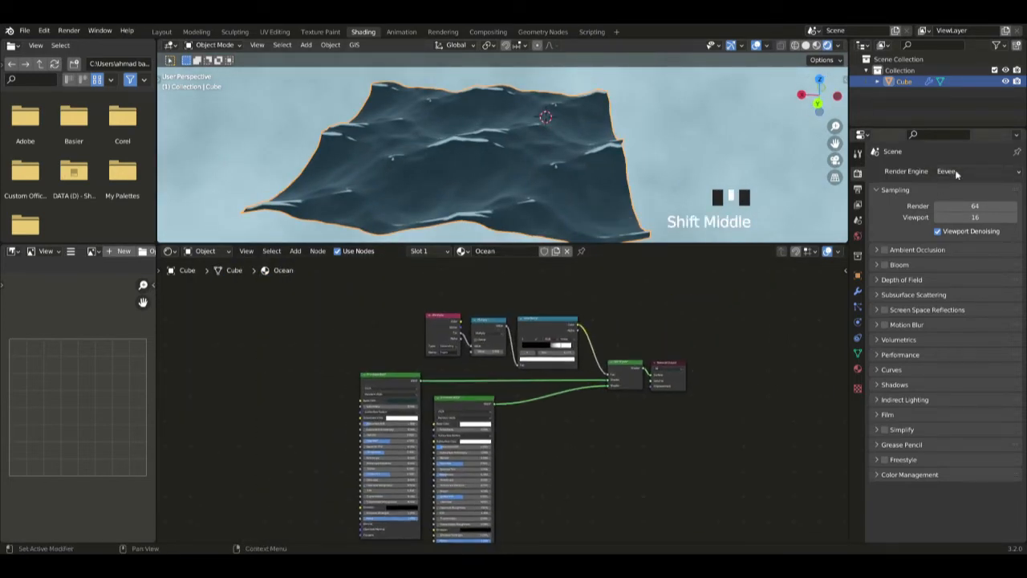
{"action": "left_click", "coordinate": [950, 172]}
{"action": "left_click", "coordinate": [956, 212]}
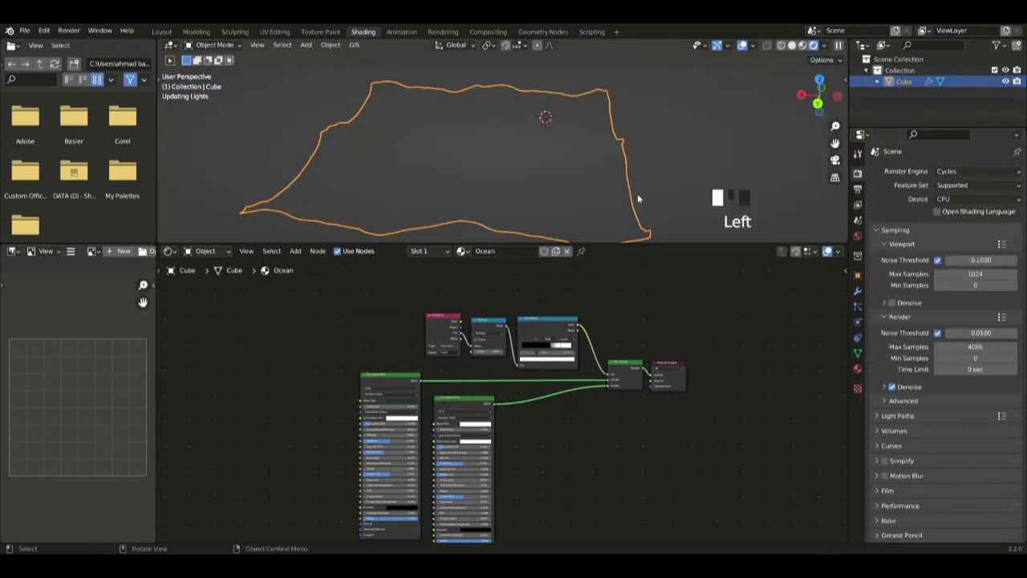
{"action": "mouse_move", "coordinate": [619, 191]}
{"action": "middle_mouse_down"}
{"action": "mouse_move", "coordinate": [579, 175]}
{"action": "mouse_move", "coordinate": [634, 197]}
{"action": "mouse_move", "coordinate": [617, 207]}
{"action": "mouse_move", "coordinate": [623, 201]}
{"action": "middle_mouse_up"}
{"action": "scroll", "coordinate": [616, 205], "scroll_direction": "down", "scroll_amount": 2}
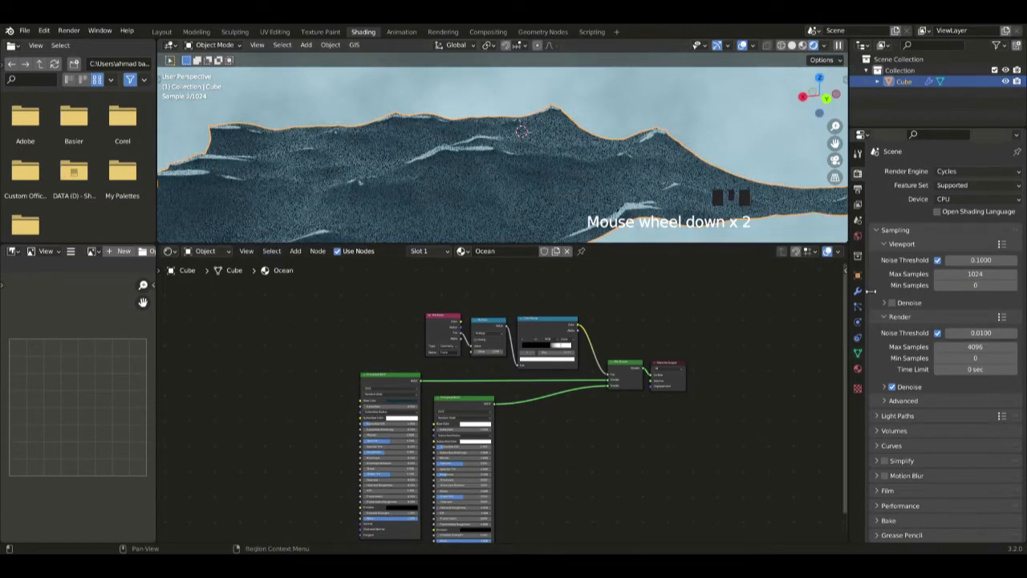
In the Layout workspace, set the Ocean modifier's render resolution to 25.
{"action": "left_click", "coordinate": [160, 32]}
{"action": "middle_click_drag", "start_coordinate": [527, 374], "coordinate": [522, 371]}
{"action": "left_click", "coordinate": [857, 364]}
{"action": "left_click", "coordinate": [959, 327]}
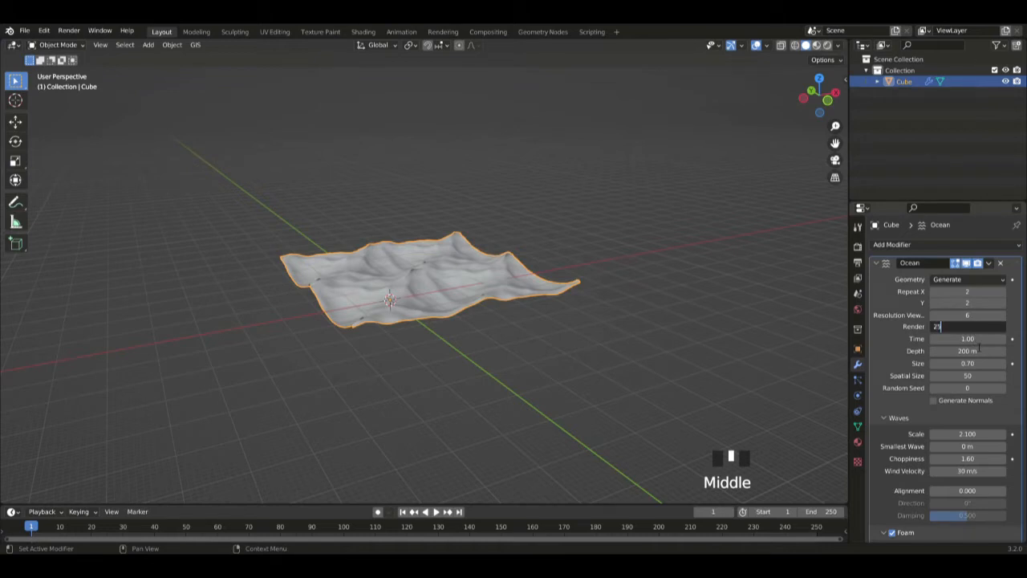
{"action": "key", "text": "Return"}
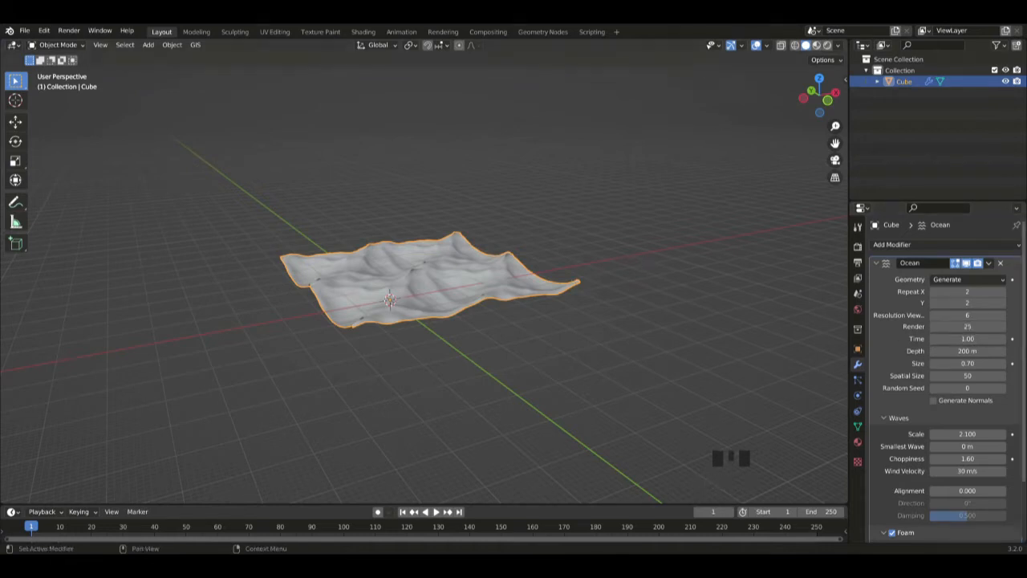
Enlarge the timeline area and show the ocean up close in the Layout viewport with Rendered shading.
{"action": "left_click_drag", "start_coordinate": [301, 507], "coordinate": [305, 361]}
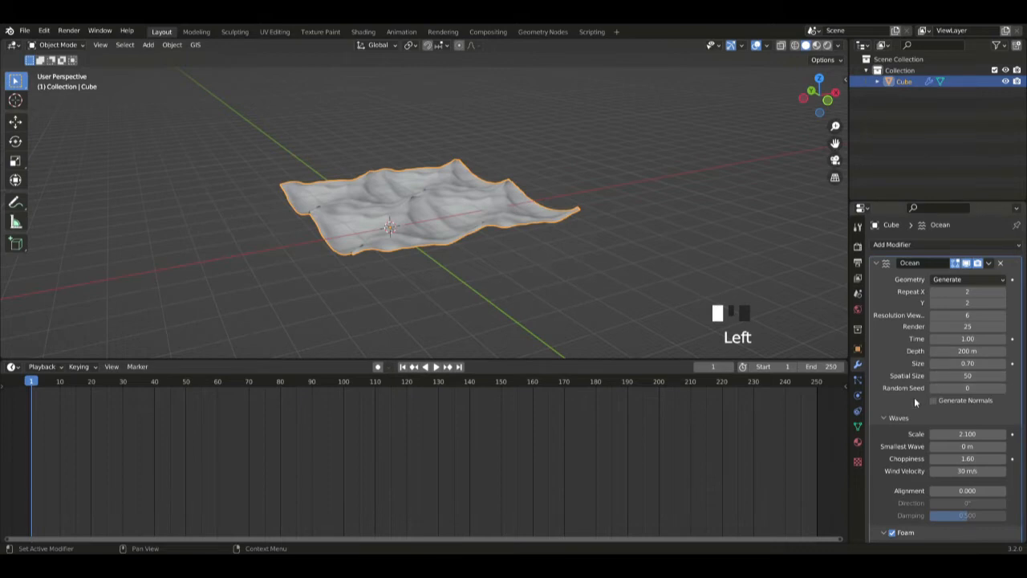
{"action": "middle_click_drag", "start_coordinate": [455, 202], "coordinate": [606, 218]}
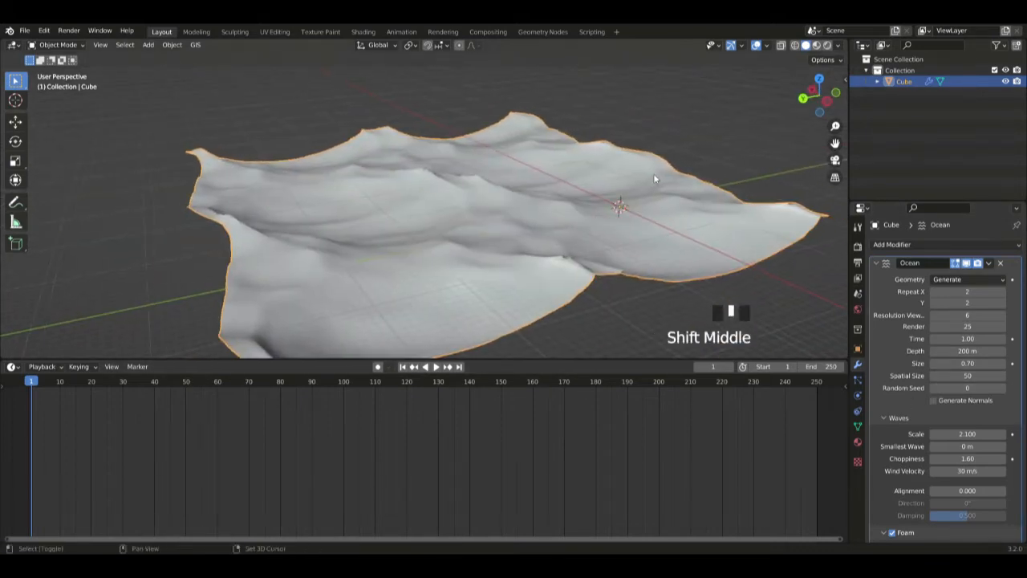
{"action": "left_click", "coordinate": [828, 45]}
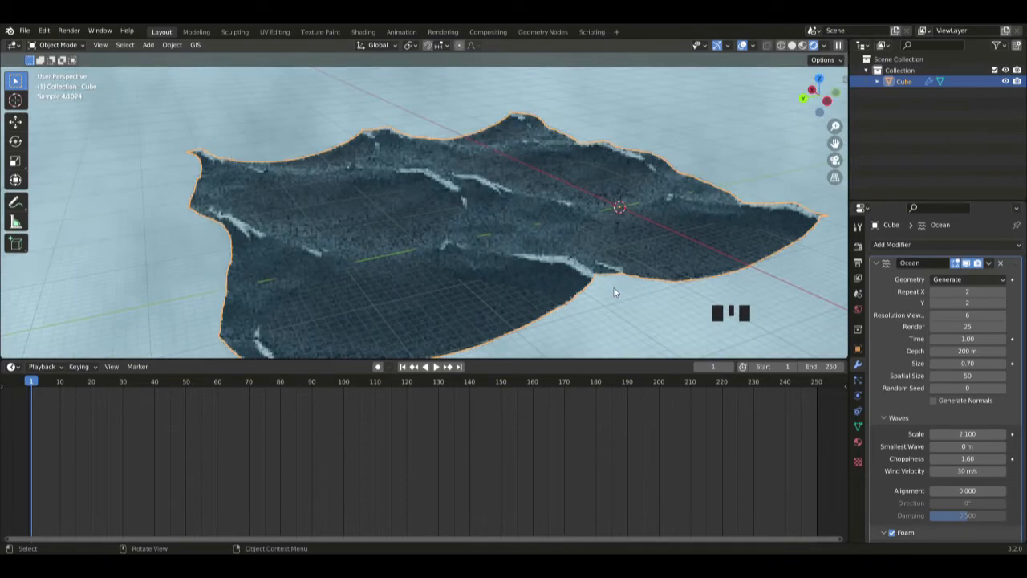
Play the timeline in the rendered viewport and jump between frames to examine whether the ocean moves.
{"action": "middle_click_drag", "start_coordinate": [613, 292], "coordinate": [461, 271]}
{"action": "scroll", "coordinate": [518, 285], "scroll_direction": "up", "scroll_amount": 3}
{"action": "key", "text": "space"}
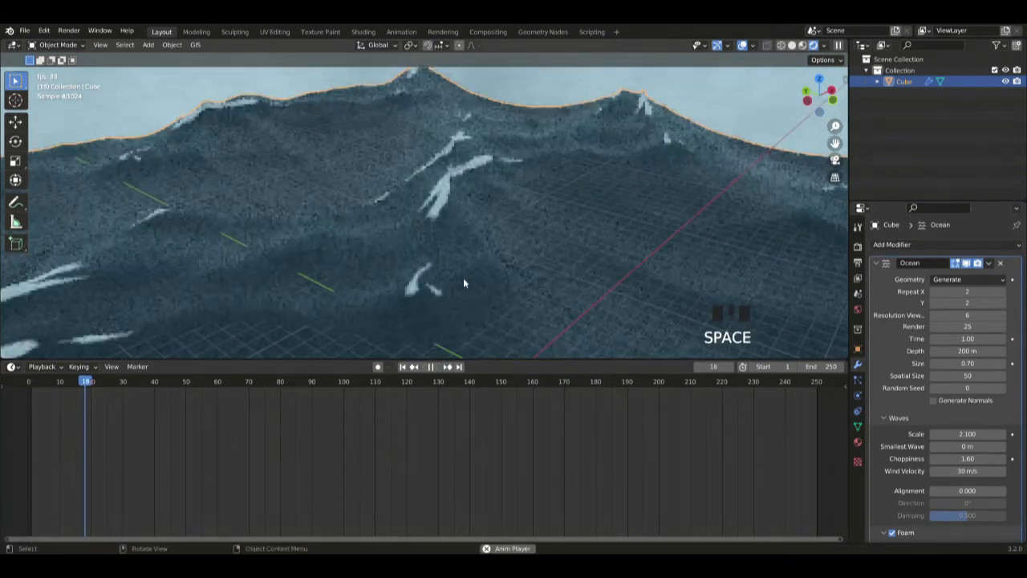
{"action": "key", "text": "space"}
{"action": "left_click", "coordinate": [39, 385]}
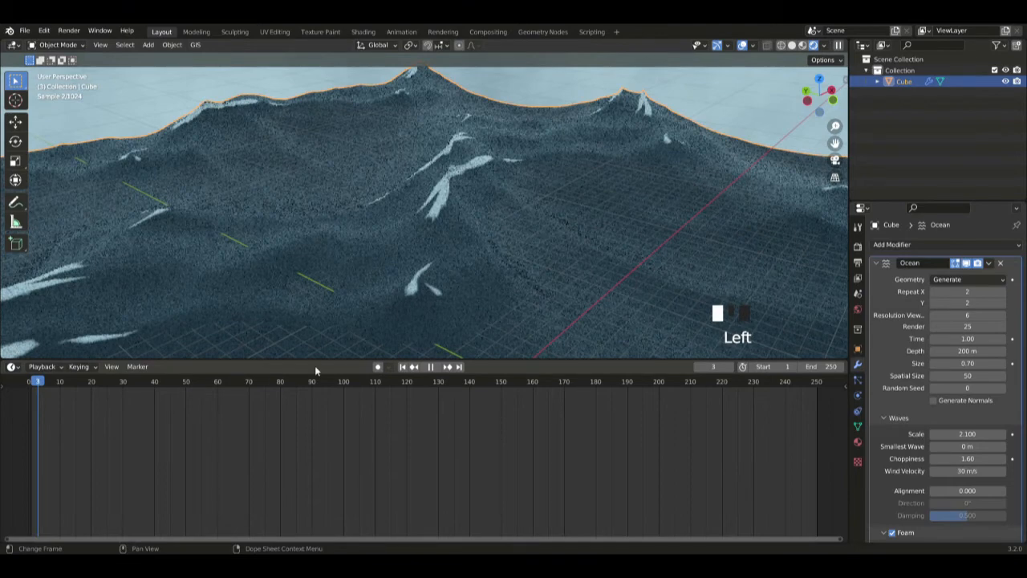
{"action": "left_click", "coordinate": [363, 381]}
{"action": "scroll", "coordinate": [448, 269], "scroll_direction": "down", "scroll_amount": 3}
{"action": "middle_click_drag", "start_coordinate": [447, 269], "coordinate": [486, 277]}
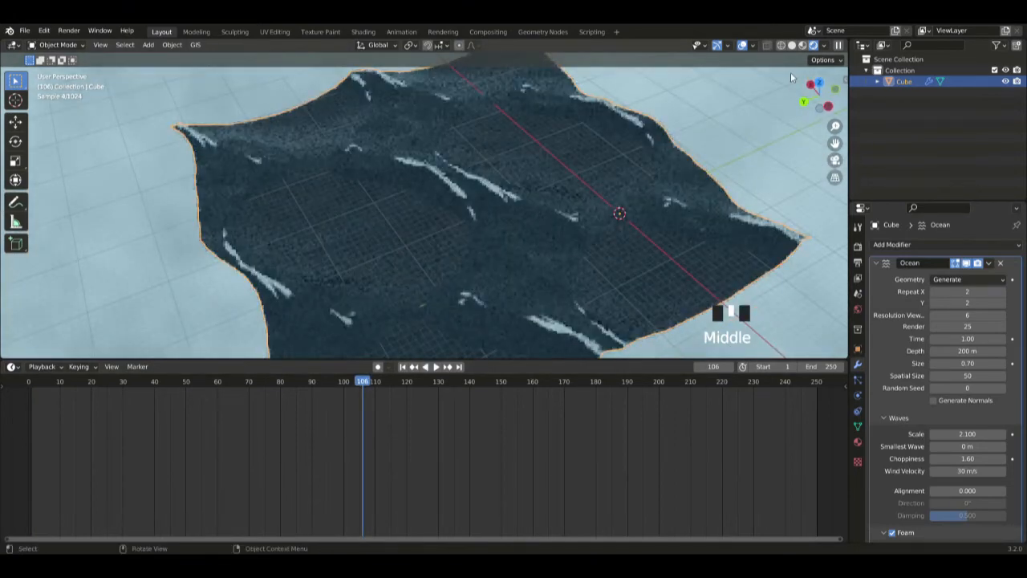
Switch the viewport to Solid shading and keyframe the Ocean modifier's Time at 0 on frame 1.
{"action": "left_click", "coordinate": [791, 46]}
{"action": "middle_click_drag", "start_coordinate": [501, 233], "coordinate": [512, 259]}
{"action": "scroll", "coordinate": [512, 259], "scroll_direction": "up", "scroll_amount": 3}
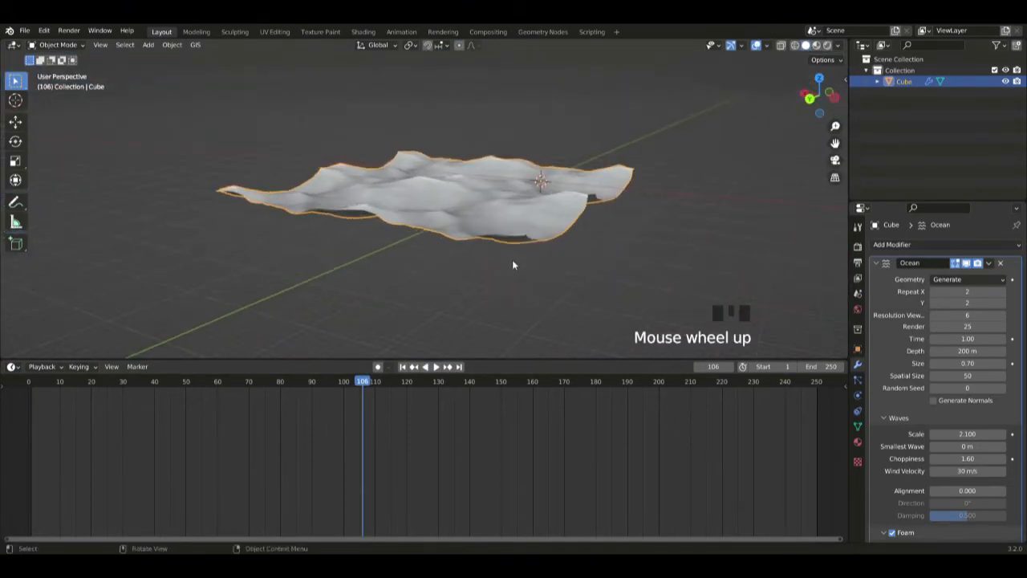
{"action": "middle_click_drag", "start_coordinate": [482, 299], "coordinate": [555, 303]}
{"action": "left_click_drag", "start_coordinate": [176, 405], "coordinate": [14, 437]}
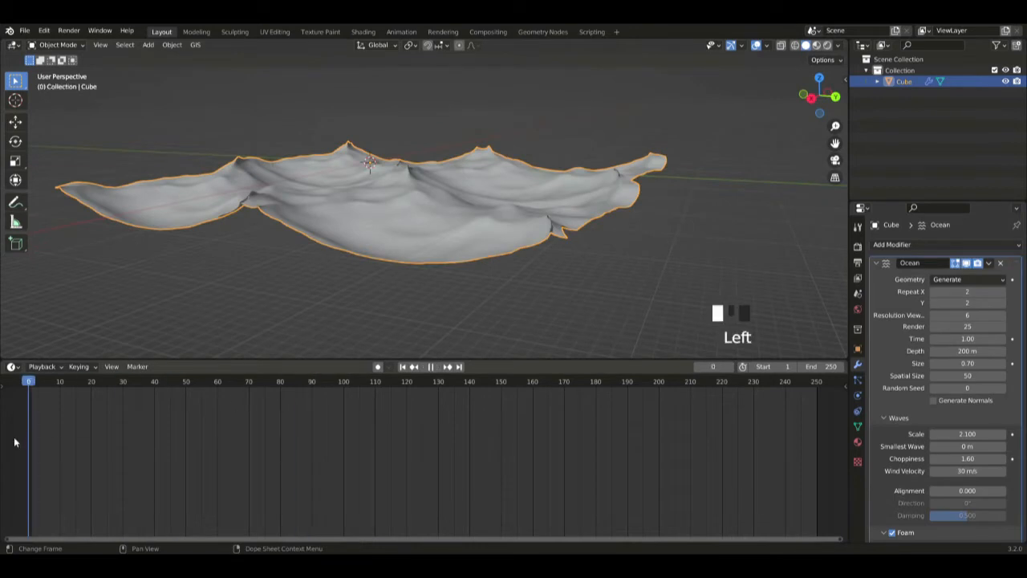
{"action": "left_click", "coordinate": [32, 397]}
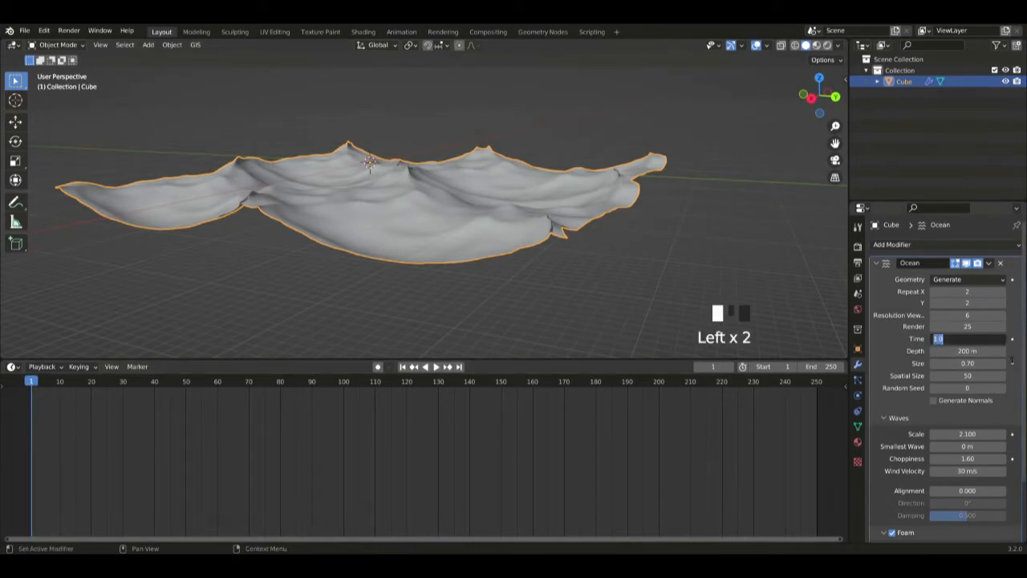
{"action": "left_click", "coordinate": [1013, 360]}
{"action": "left_click", "coordinate": [1012, 338]}
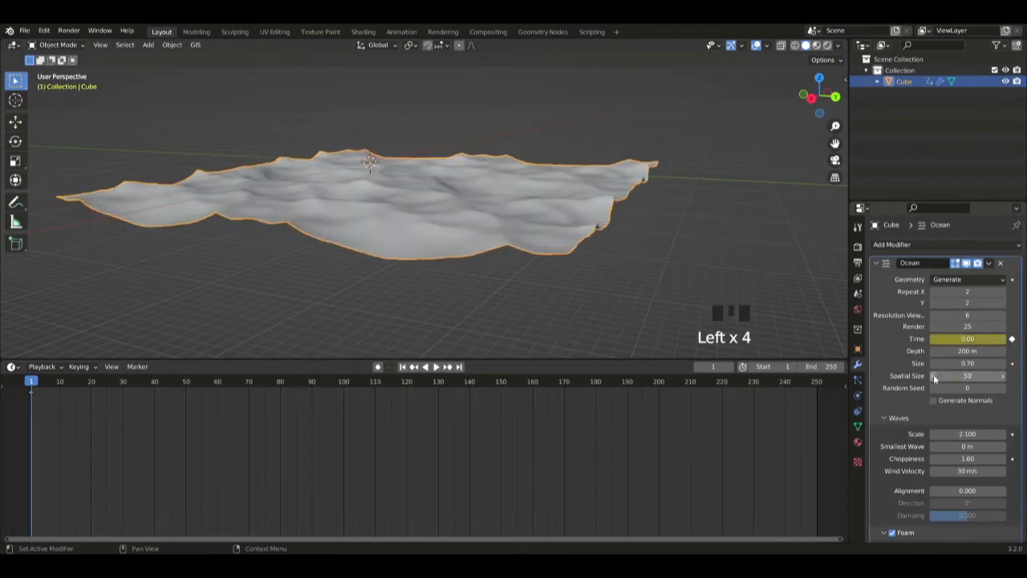
Go to frame 100, set the Ocean modifier's Time to 10 and keyframe it there.
{"action": "left_click_drag", "start_coordinate": [162, 397], "coordinate": [368, 468]}
{"action": "key", "text": "space"}
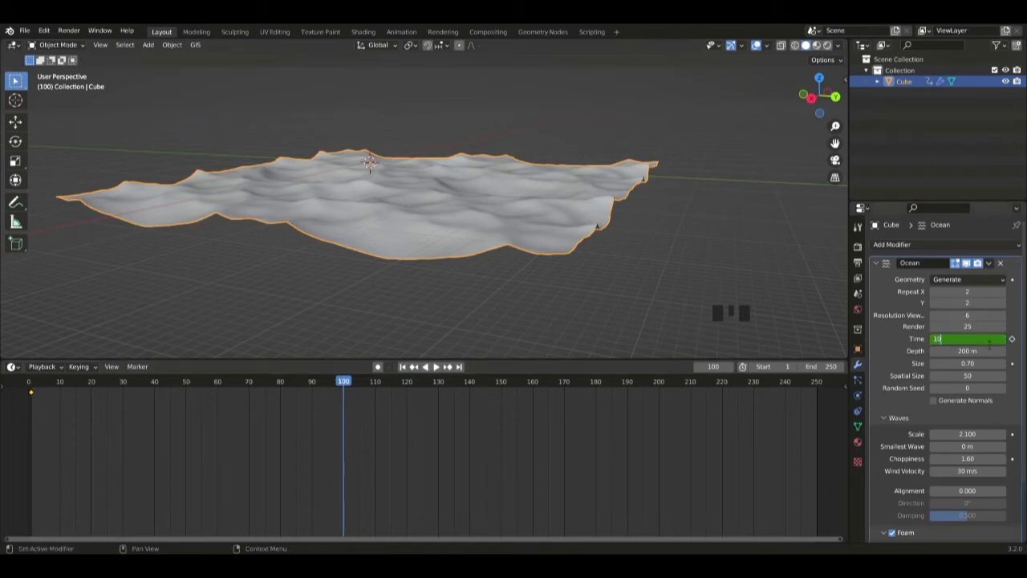
{"action": "left_click", "coordinate": [990, 342]}
{"action": "scroll", "coordinate": [989, 341], "scroll_direction": "down", "scroll_amount": 1}
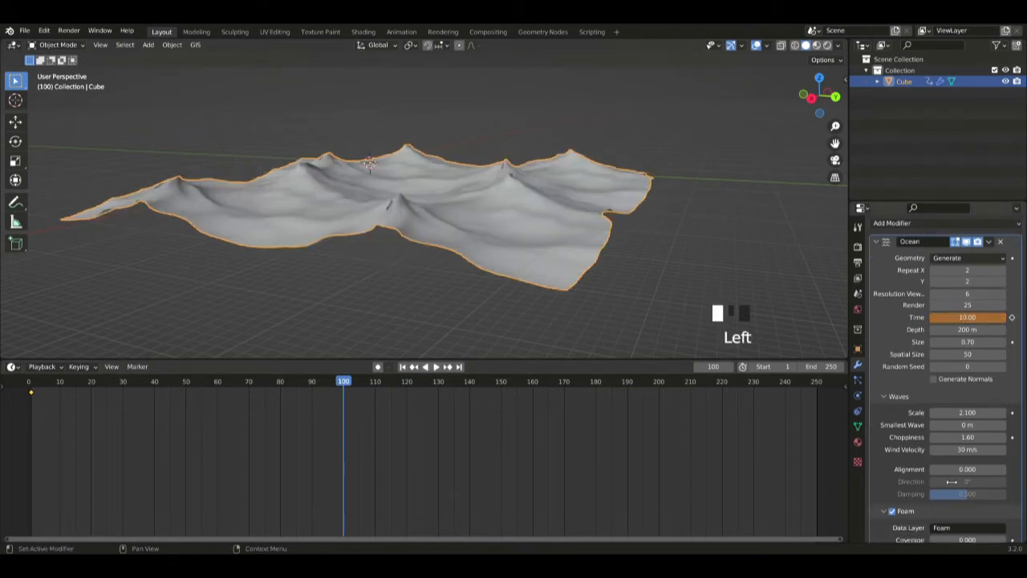
{"action": "scroll", "coordinate": [915, 438], "scroll_direction": "down", "scroll_amount": 3}
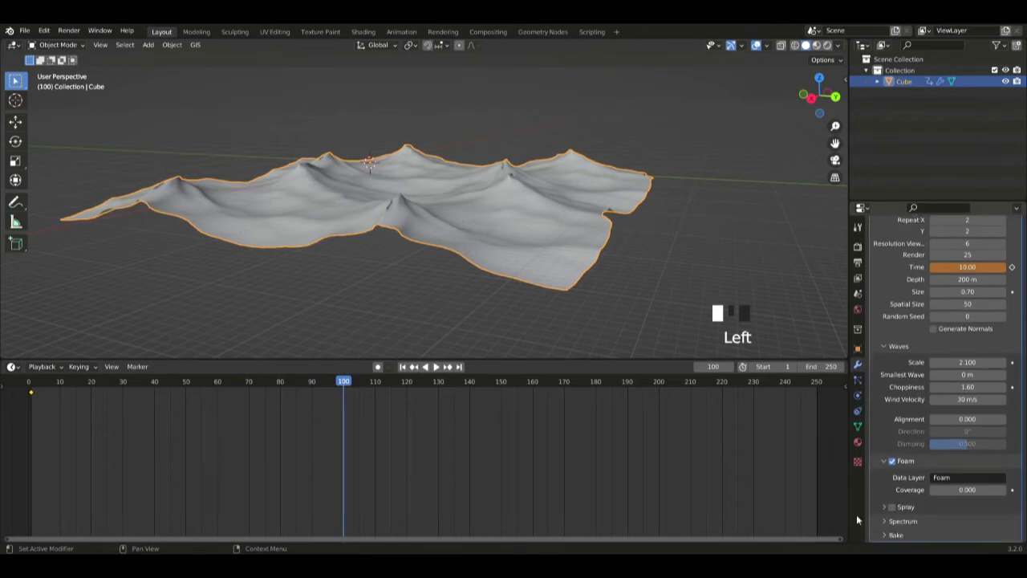
{"action": "key", "text": "space"}
{"action": "key", "text": "space"}
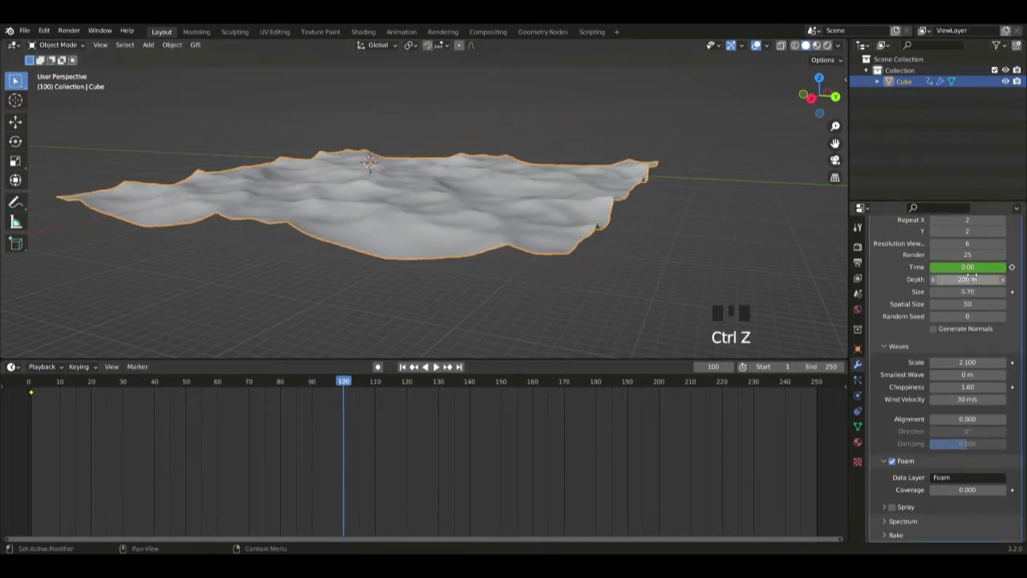
{"action": "left_click", "coordinate": [963, 268]}
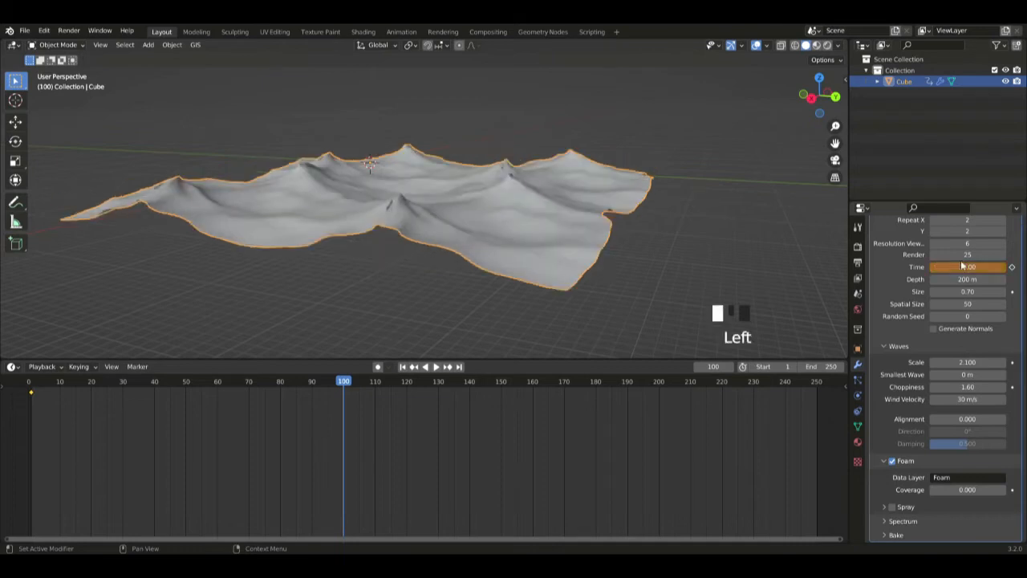
{"action": "middle_click_drag", "start_coordinate": [379, 433], "coordinate": [450, 418]}
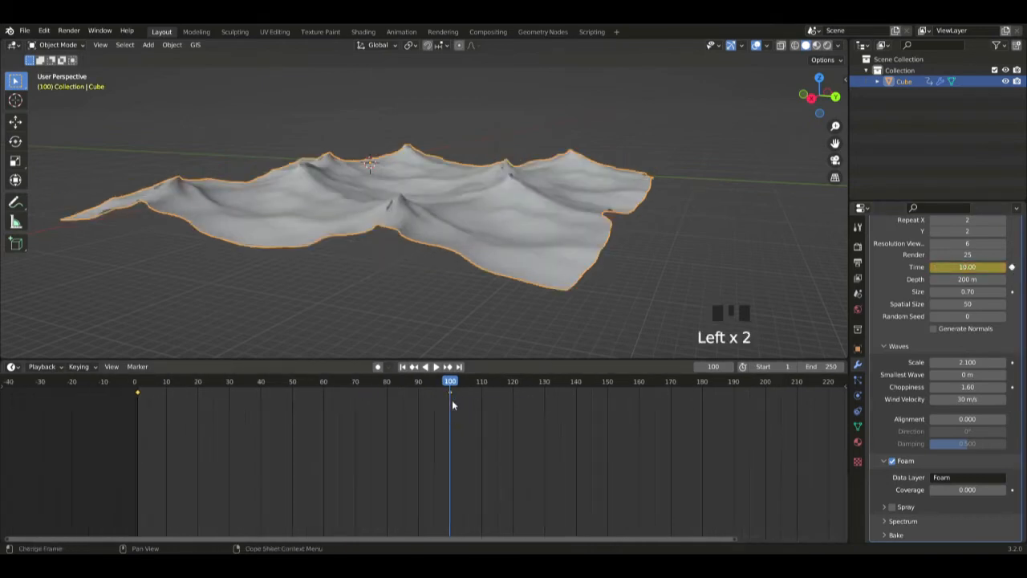
Play the animation from the first keyframe and examine the wave motion up close.
{"action": "left_click_drag", "start_coordinate": [301, 399], "coordinate": [136, 446]}
{"action": "key", "text": "space"}
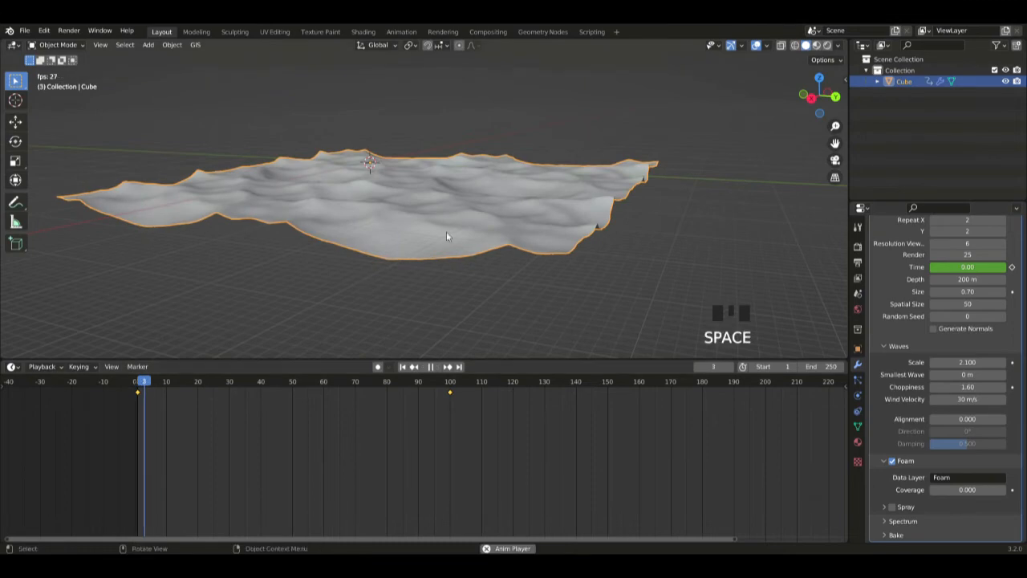
{"action": "middle_click_drag", "start_coordinate": [602, 239], "coordinate": [477, 263]}
{"action": "scroll", "coordinate": [514, 267], "scroll_direction": "up", "scroll_amount": 2}
{"action": "mouse_move", "coordinate": [551, 268]}
{"action": "middle_mouse_down"}
{"action": "mouse_move", "coordinate": [477, 266]}
{"action": "mouse_move", "coordinate": [554, 248]}
{"action": "middle_mouse_up"}
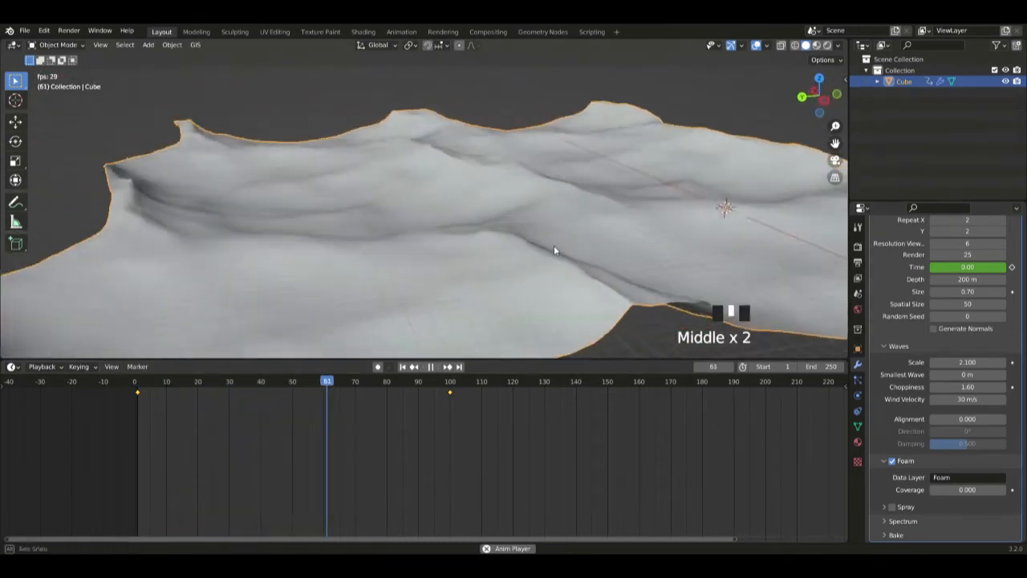
Move the Time keyframe at frame 100 to frame 250 to slow down the waves.
{"action": "scroll", "coordinate": [513, 427], "scroll_direction": "down", "scroll_amount": 7}
{"action": "middle_click_drag", "start_coordinate": [537, 438], "coordinate": [484, 427]}
{"action": "left_click_drag", "start_coordinate": [390, 394], "coordinate": [497, 394]}
{"action": "key", "text": "ctrl+a"}
{"action": "key", "text": "ctrl+z"}
{"action": "left_click", "coordinate": [397, 392]}
{"action": "key", "text": "space"}
{"action": "left_click_drag", "start_coordinate": [389, 396], "coordinate": [676, 430]}
Return to the start of the timeline and play the ocean animation to examine its speed.
{"action": "left_click_drag", "start_coordinate": [469, 390], "coordinate": [207, 393]}
{"action": "middle_click_drag", "start_coordinate": [444, 216], "coordinate": [456, 232]}
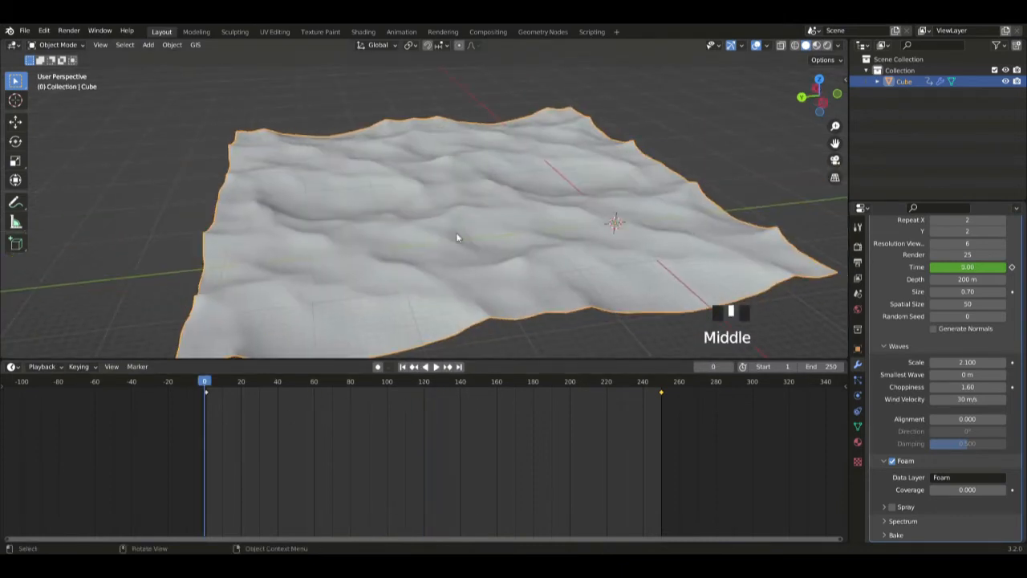
{"action": "key", "text": "space"}
{"action": "middle_click_drag", "start_coordinate": [559, 300], "coordinate": [561, 275]}
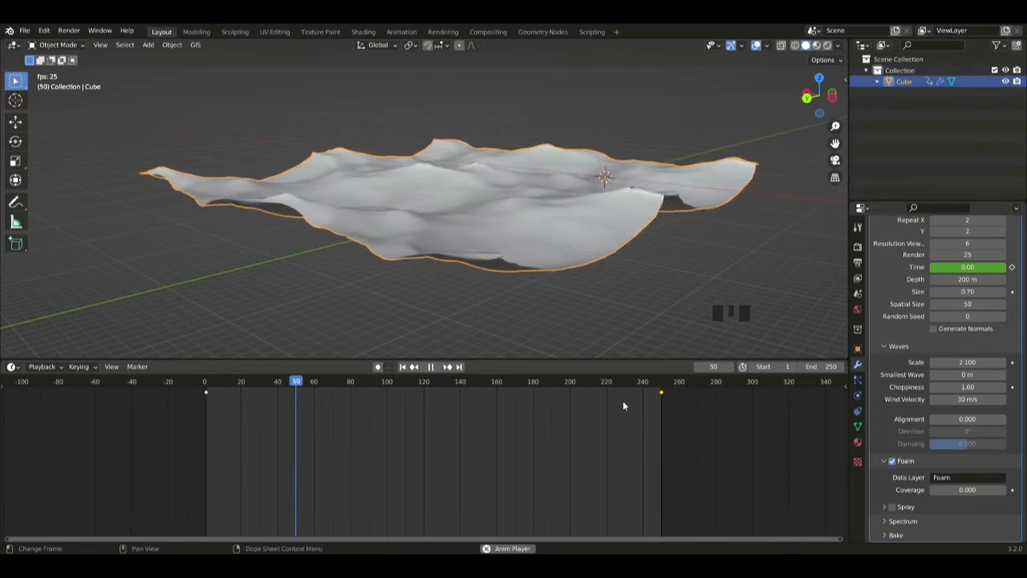
{"action": "key", "text": "space"}
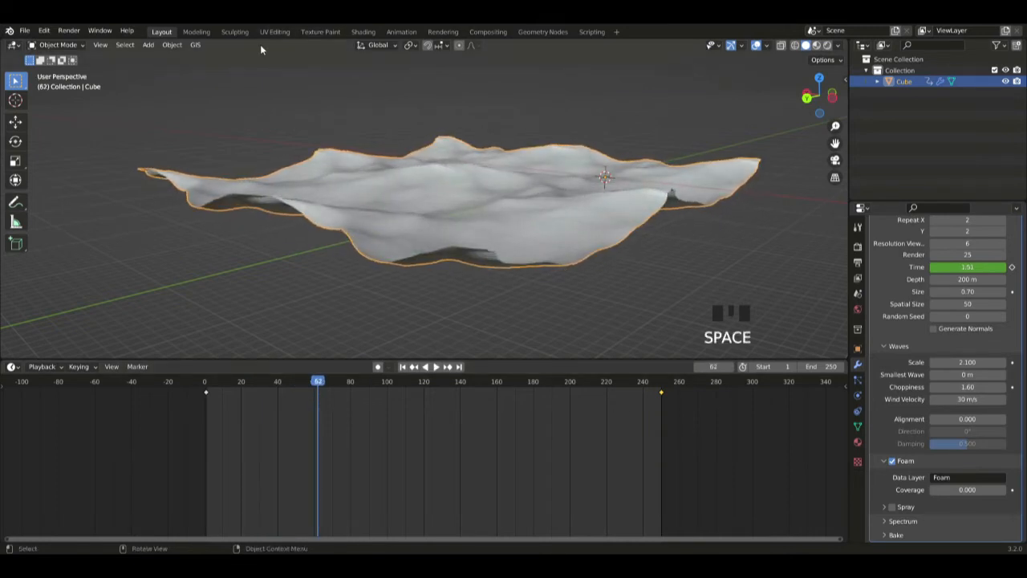
Open the Shading workspace and show the ocean surface up close above its material nodes.
{"action": "left_click", "coordinate": [363, 33]}
{"action": "mouse_move", "coordinate": [499, 163]}
{"action": "middle_mouse_down", "text": "shift"}
{"action": "mouse_move", "coordinate": [531, 140]}
{"action": "mouse_move", "coordinate": [537, 197]}
{"action": "middle_mouse_up", "text": "shift"}
{"action": "scroll", "coordinate": [514, 165], "scroll_direction": "down", "scroll_amount": 2}
{"action": "scroll", "coordinate": [538, 401], "scroll_direction": "up", "scroll_amount": 3}
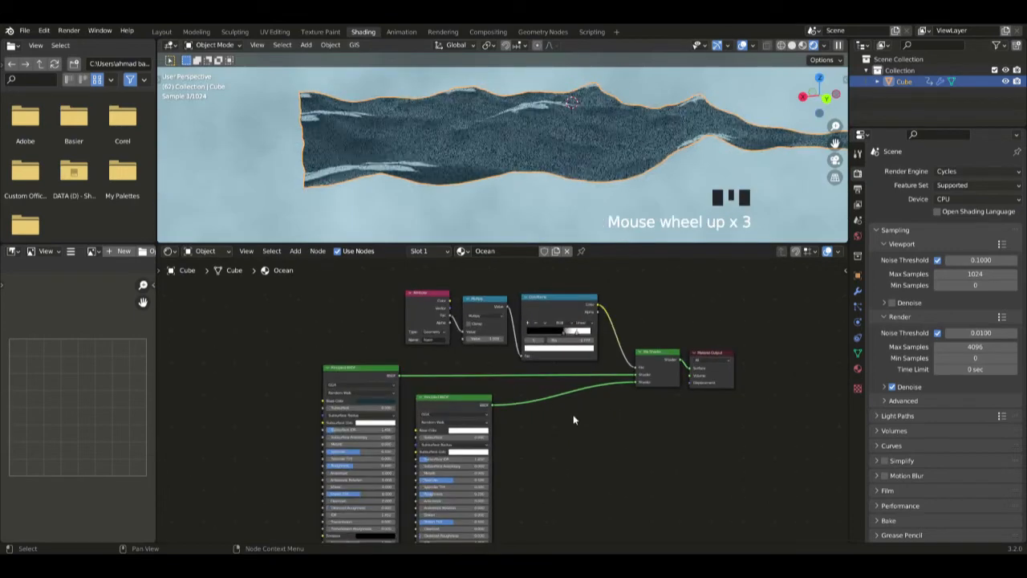
{"action": "middle_click_drag", "start_coordinate": [658, 193], "coordinate": [795, 60]}
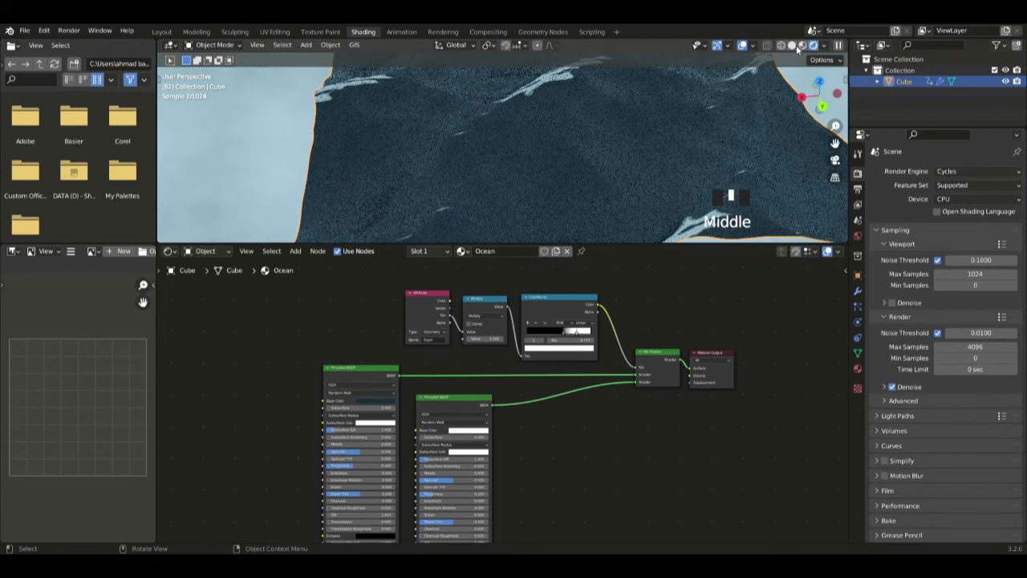
Set the Shading viewport to Material Preview and bring the ocean surface into view.
{"action": "left_click", "coordinate": [792, 46]}
{"action": "mouse_move", "coordinate": [722, 104]}
{"action": "middle_mouse_down"}
{"action": "mouse_move", "coordinate": [595, 152]}
{"action": "mouse_move", "coordinate": [627, 116]}
{"action": "middle_mouse_up"}
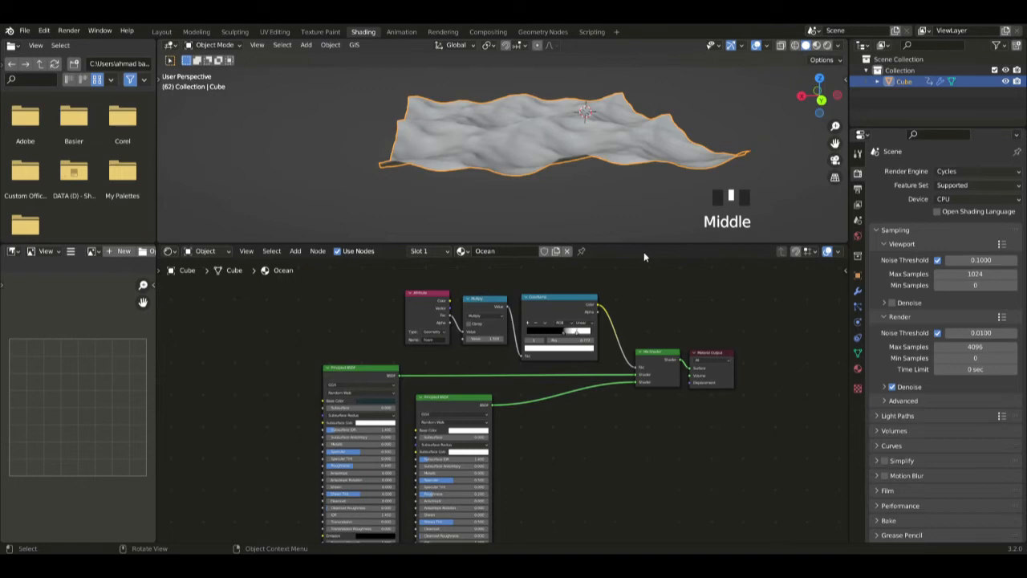
{"action": "scroll", "coordinate": [564, 161], "scroll_direction": "up", "scroll_amount": 5}
{"action": "left_click", "coordinate": [567, 133]}
{"action": "middle_click_drag", "start_coordinate": [582, 146], "coordinate": [569, 170]}
{"action": "scroll", "coordinate": [568, 133], "scroll_direction": "down", "scroll_amount": 3}
{"action": "left_click", "coordinate": [816, 45]}
{"action": "scroll", "coordinate": [664, 124], "scroll_direction": "down", "scroll_amount": 7}
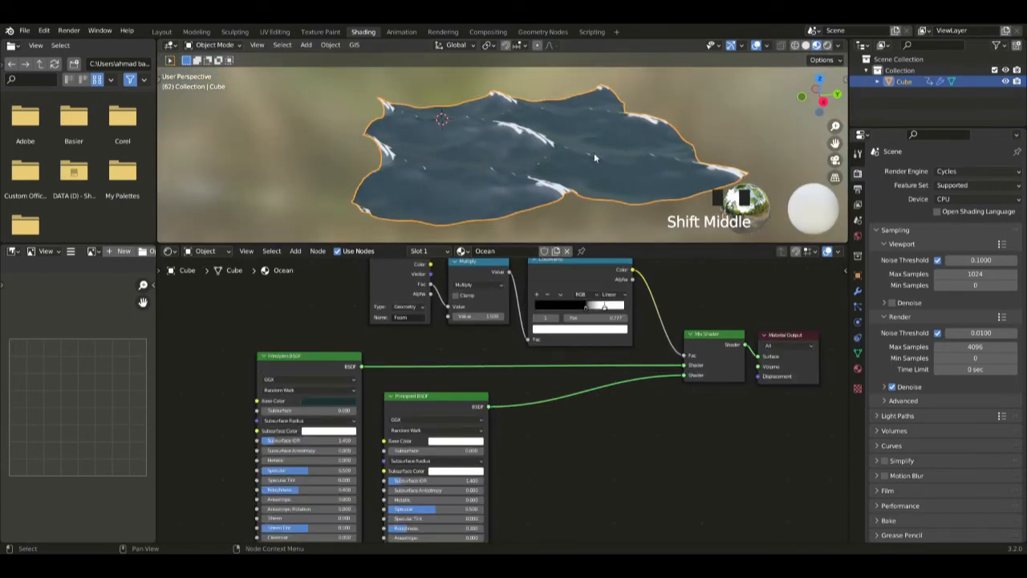
Set the roughness of the second Principled BSDF, the foam shader, to 0.1.
{"action": "middle_click_drag", "start_coordinate": [472, 496], "coordinate": [607, 390]}
{"action": "scroll", "coordinate": [608, 390], "scroll_direction": "up", "scroll_amount": 7}
{"action": "mouse_move", "coordinate": [652, 477]}
{"action": "middle_mouse_down"}
{"action": "mouse_move", "coordinate": [676, 470]}
{"action": "mouse_move", "coordinate": [665, 480]}
{"action": "middle_mouse_up"}
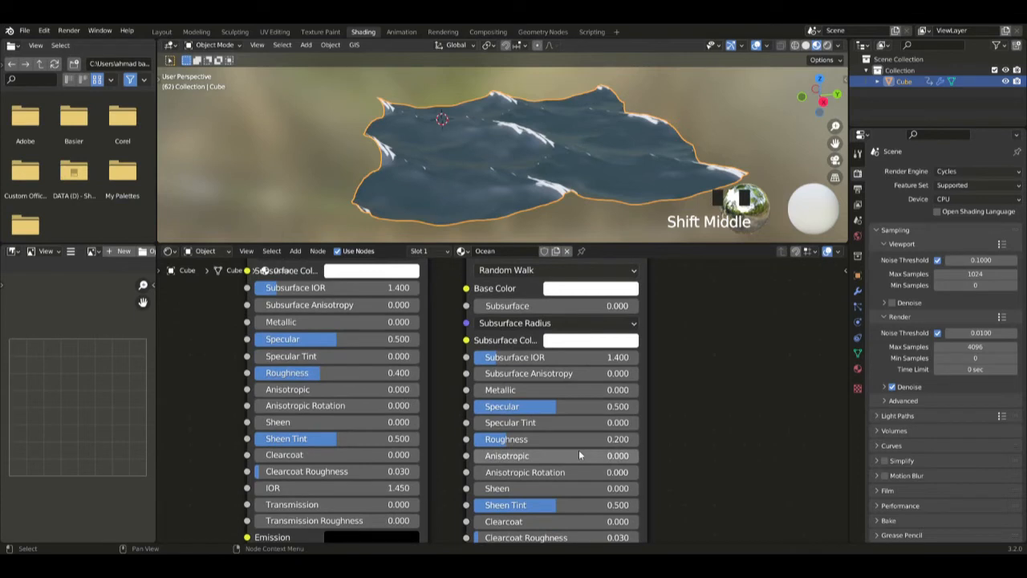
{"action": "double_click", "coordinate": [574, 439]}
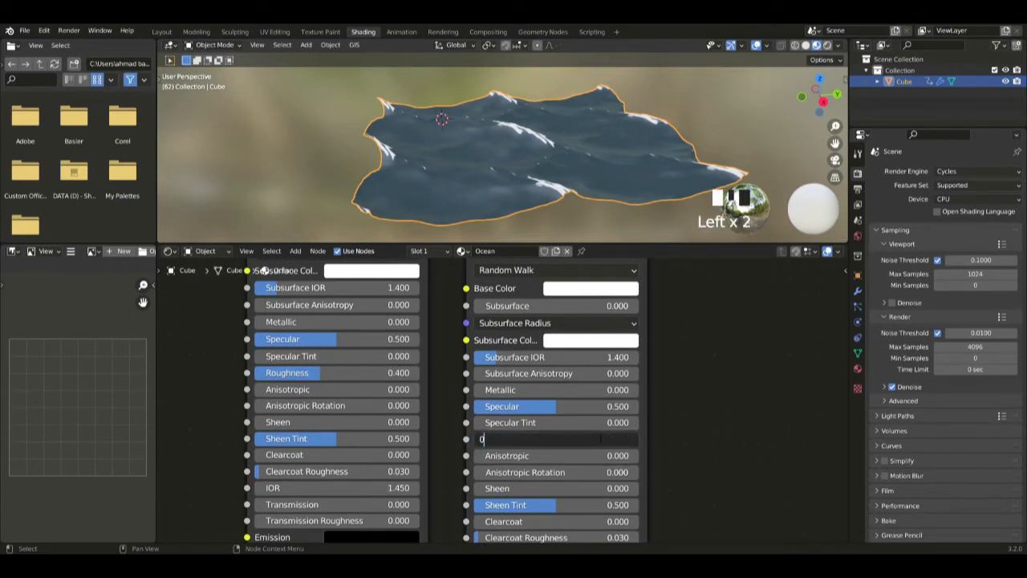
{"action": "key", "text": "Return"}
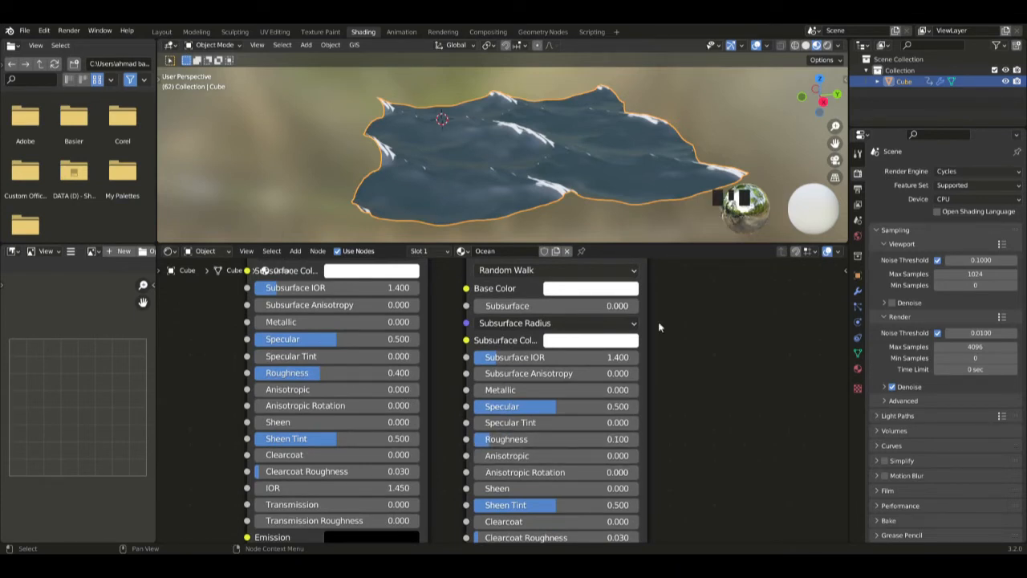
Examine the foam's appearance on the waves and the remaining settings of both Principled BSDF nodes.
{"action": "middle_click_drag", "start_coordinate": [608, 149], "coordinate": [561, 184]}
{"action": "middle_click_drag", "start_coordinate": [517, 521], "coordinate": [532, 405]}
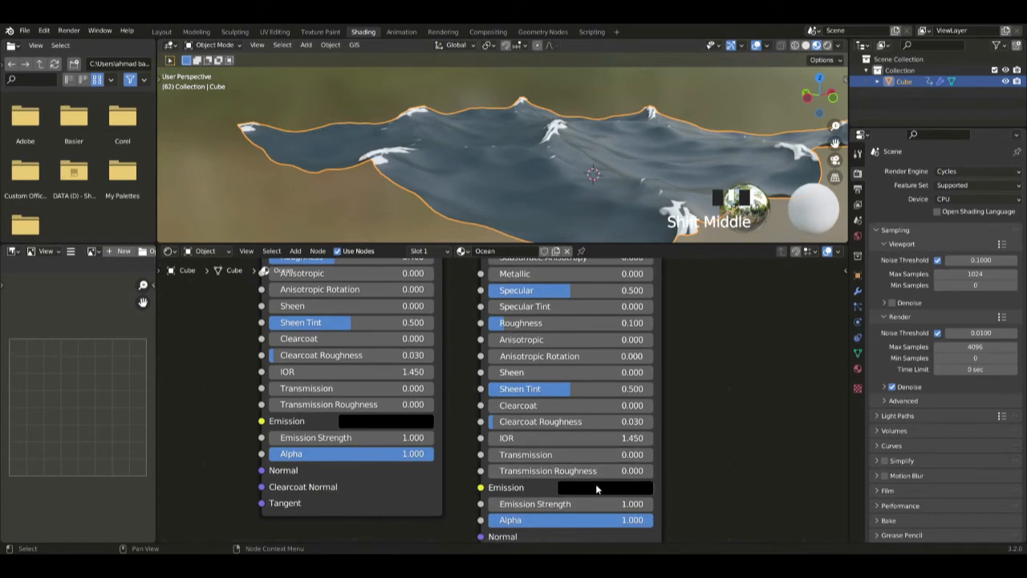
{"action": "left_click", "coordinate": [721, 466]}
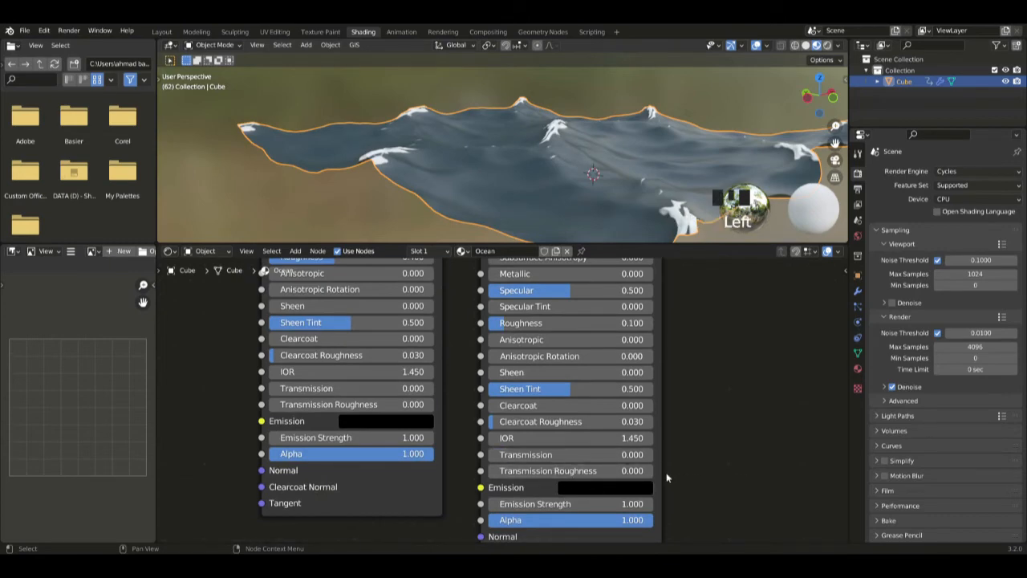
{"action": "scroll", "coordinate": [385, 397], "scroll_direction": "down", "scroll_amount": 5}
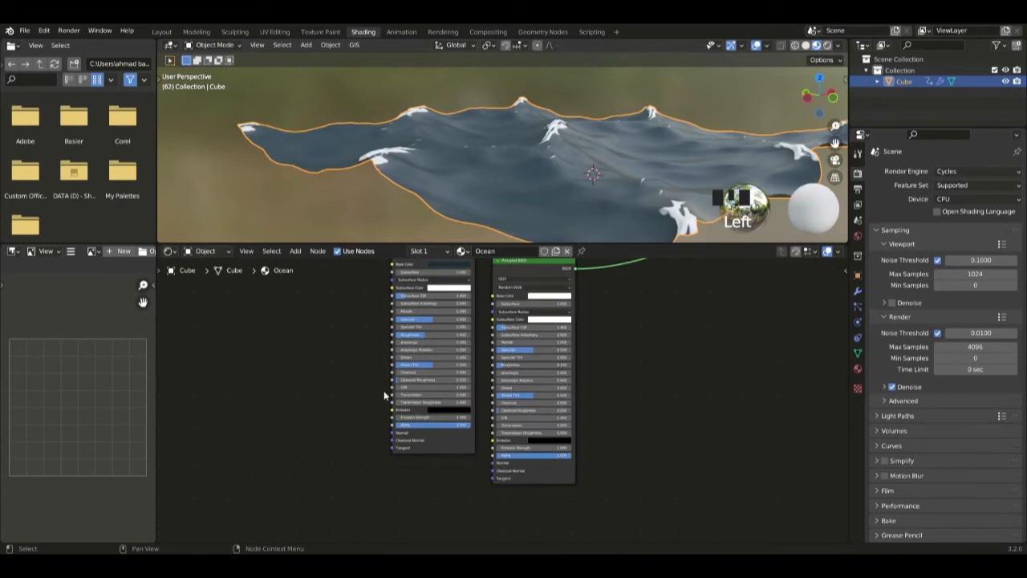
{"action": "scroll", "coordinate": [487, 375], "scroll_direction": "up", "scroll_amount": 5}
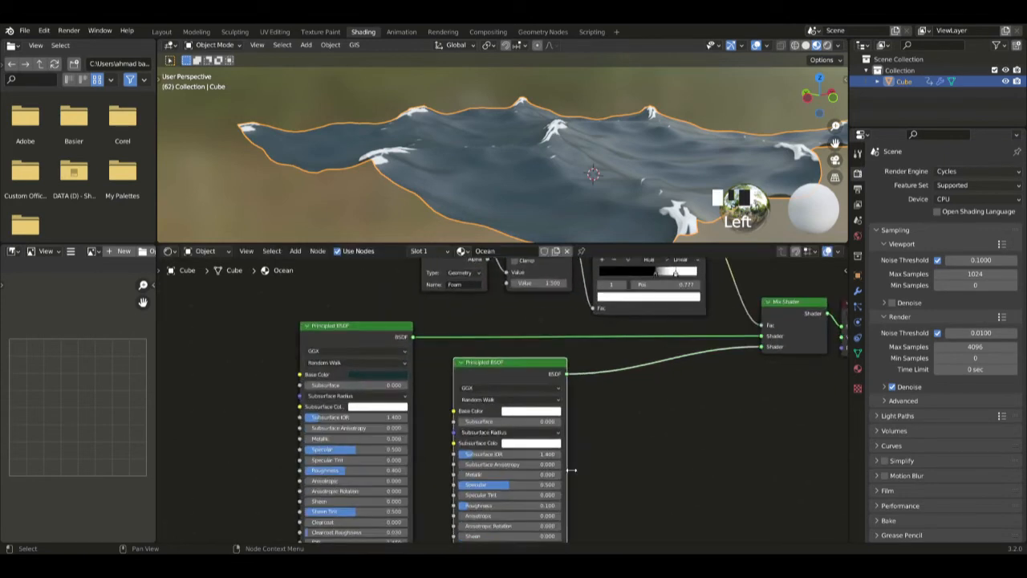
{"action": "scroll", "coordinate": [525, 409], "scroll_direction": "up", "scroll_amount": 3}
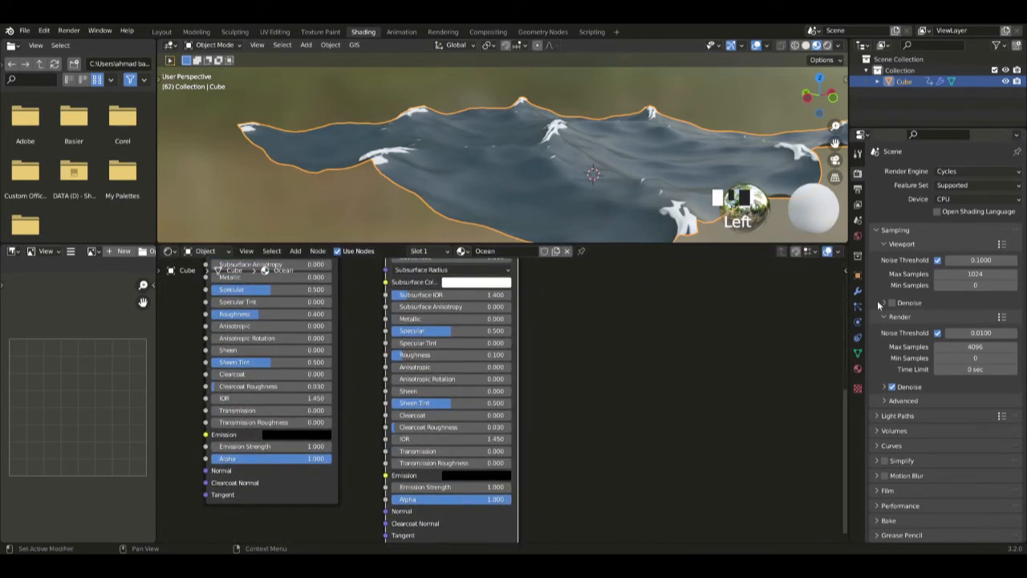
Show the Ocean modifier's settings and play the animation with Rendered shading to examine the moving foam.
{"action": "left_click", "coordinate": [858, 292]}
{"action": "mouse_move", "coordinate": [710, 198]}
{"action": "middle_mouse_down"}
{"action": "mouse_move", "coordinate": [605, 206]}
{"action": "mouse_move", "coordinate": [711, 187]}
{"action": "middle_mouse_up"}
{"action": "key", "text": "space"}
{"action": "left_click", "coordinate": [827, 45]}
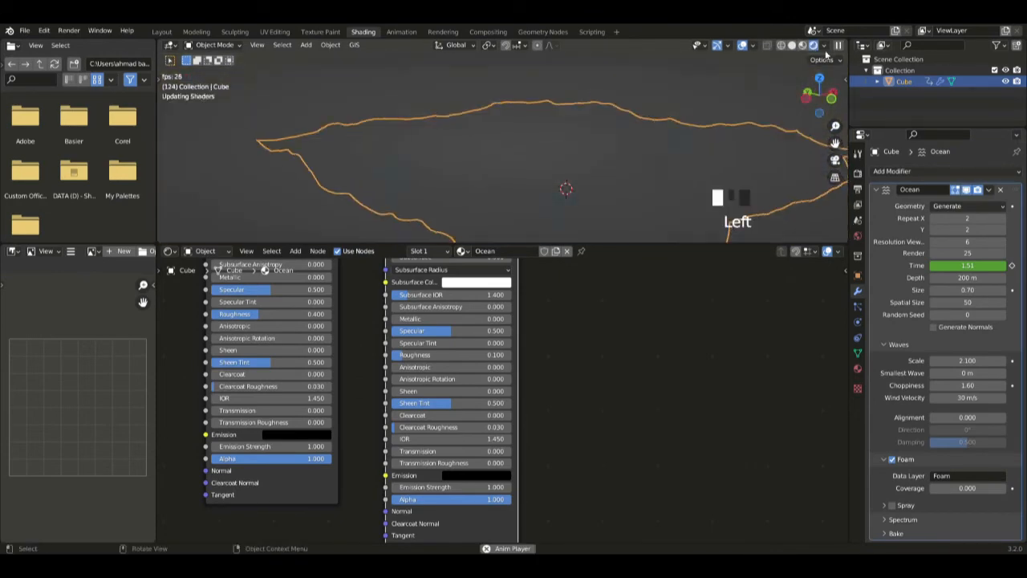
{"action": "middle_click_drag", "start_coordinate": [692, 152], "coordinate": [636, 155]}
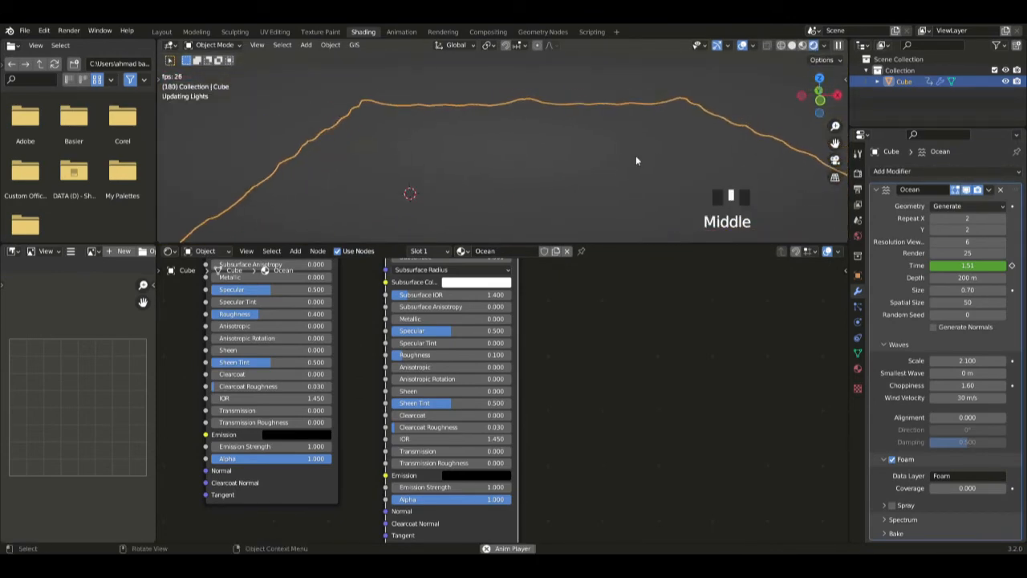
{"action": "middle_click_drag", "start_coordinate": [527, 185], "coordinate": [514, 139]}
{"action": "scroll", "coordinate": [526, 190], "scroll_direction": "down", "scroll_amount": 2}
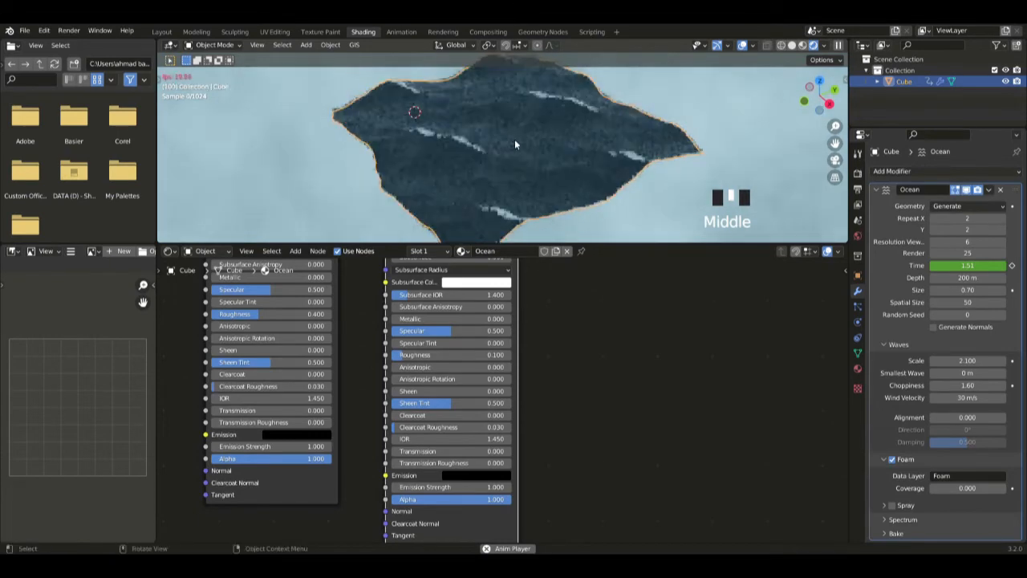
{"action": "key", "text": "space"}
Set the World background strength to 0.5 and show the ocean up close.
{"action": "left_click", "coordinate": [857, 236]}
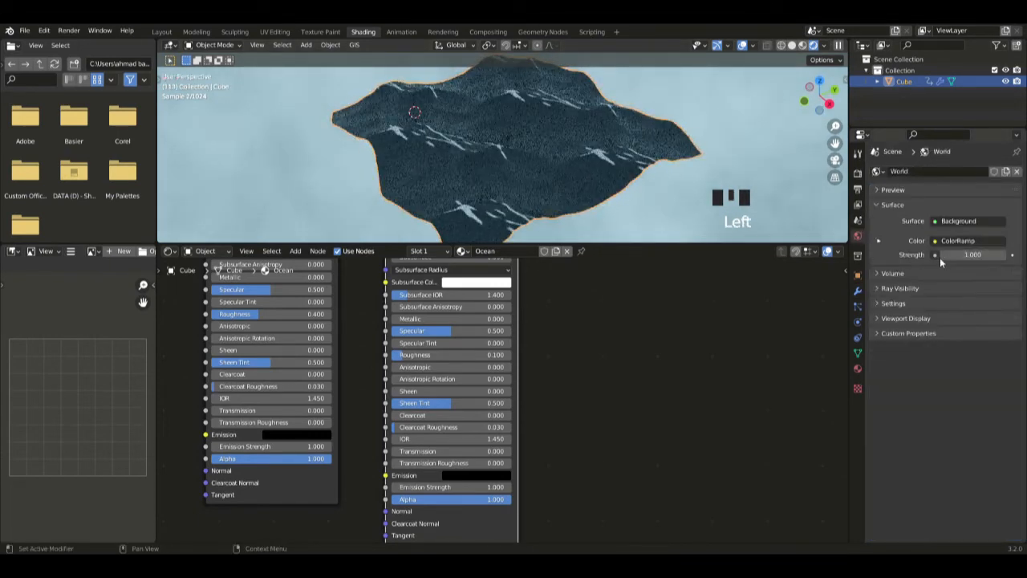
{"action": "left_click", "coordinate": [993, 255]}
{"action": "middle_click_drag", "start_coordinate": [630, 193], "coordinate": [622, 156]}
{"action": "scroll", "coordinate": [622, 157], "scroll_direction": "up", "scroll_amount": 3}
{"action": "middle_click_drag", "start_coordinate": [622, 156], "coordinate": [650, 196], "text": "shift"}
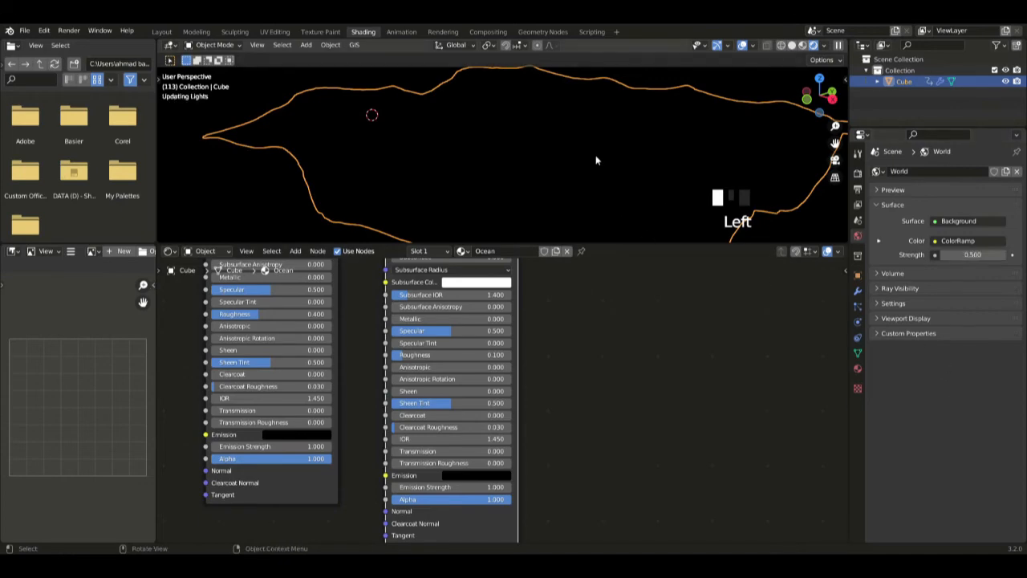
Set the World background strength to 1.
{"action": "middle_click_drag", "start_coordinate": [581, 166], "coordinate": [667, 183]}
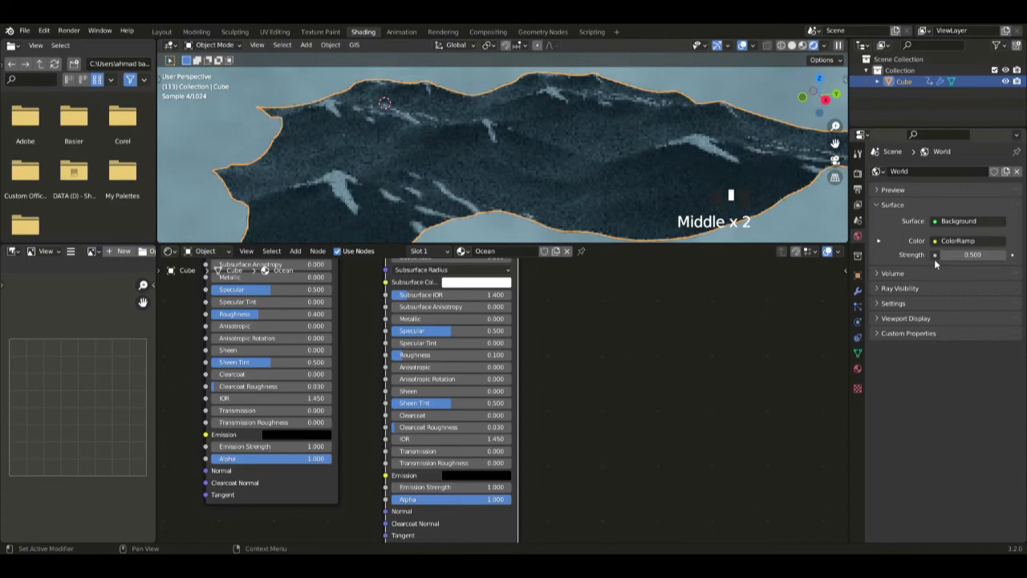
{"action": "left_click", "coordinate": [967, 255]}
{"action": "scroll", "coordinate": [432, 156], "scroll_direction": "down", "scroll_amount": 3}
{"action": "middle_click_drag", "start_coordinate": [432, 156], "coordinate": [594, 201]}
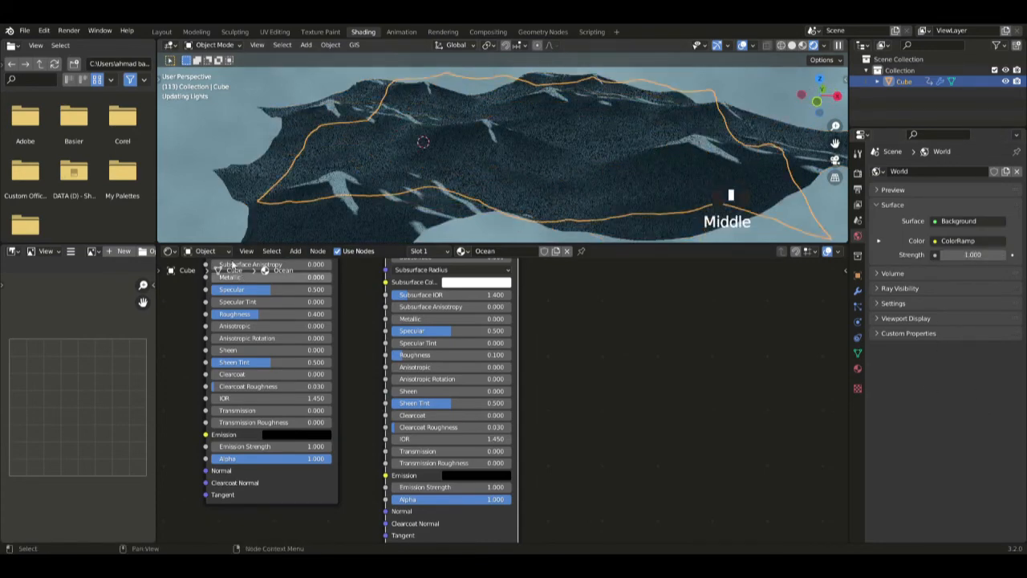
Switch to the Layout workspace and set the current frame to 0.
{"action": "left_click", "coordinate": [162, 31]}
{"action": "middle_click_drag", "start_coordinate": [418, 191], "coordinate": [522, 234]}
{"action": "left_click_drag", "start_coordinate": [416, 391], "coordinate": [248, 403]}
{"action": "left_click", "coordinate": [204, 397]}
{"action": "scroll", "coordinate": [394, 191], "scroll_direction": "up", "scroll_amount": 2}
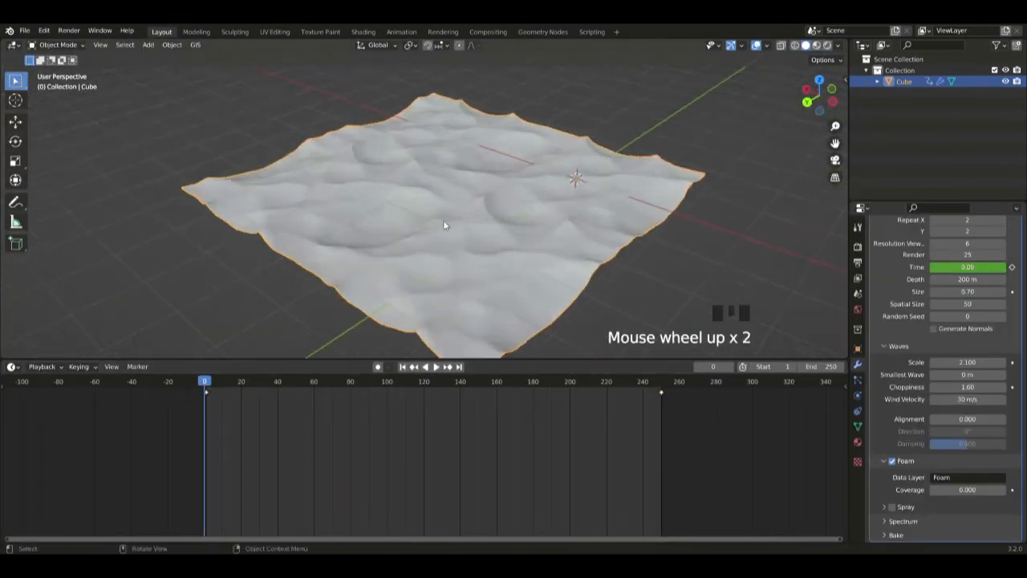
Add a camera and align it to a low view across the ocean surface.
{"action": "key", "text": "shift+a"}
{"action": "left_click", "coordinate": [428, 365]}
{"action": "middle_click_drag", "start_coordinate": [458, 277], "coordinate": [510, 293]}
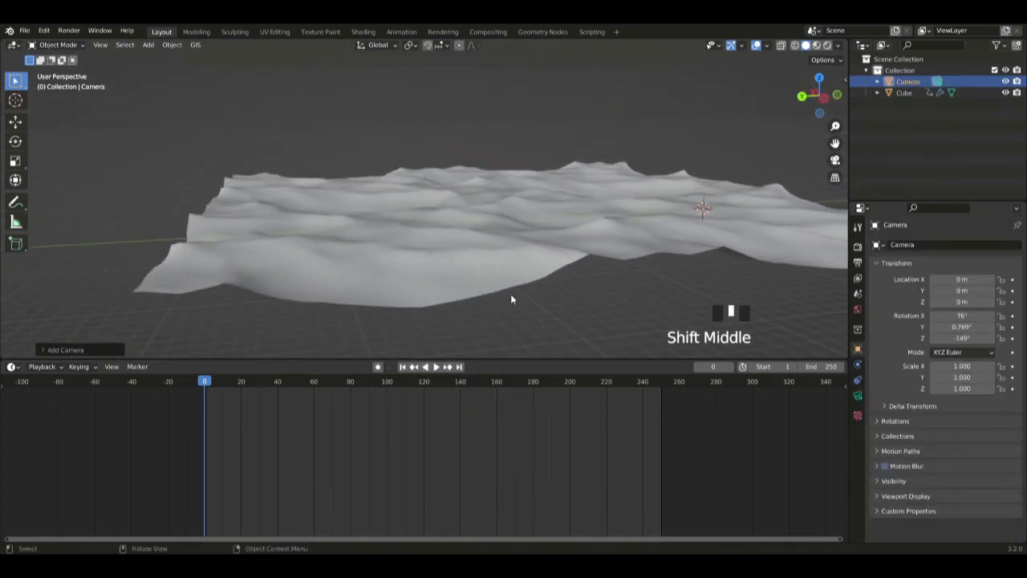
{"action": "key", "text": "ctrl+alt+KP_0"}
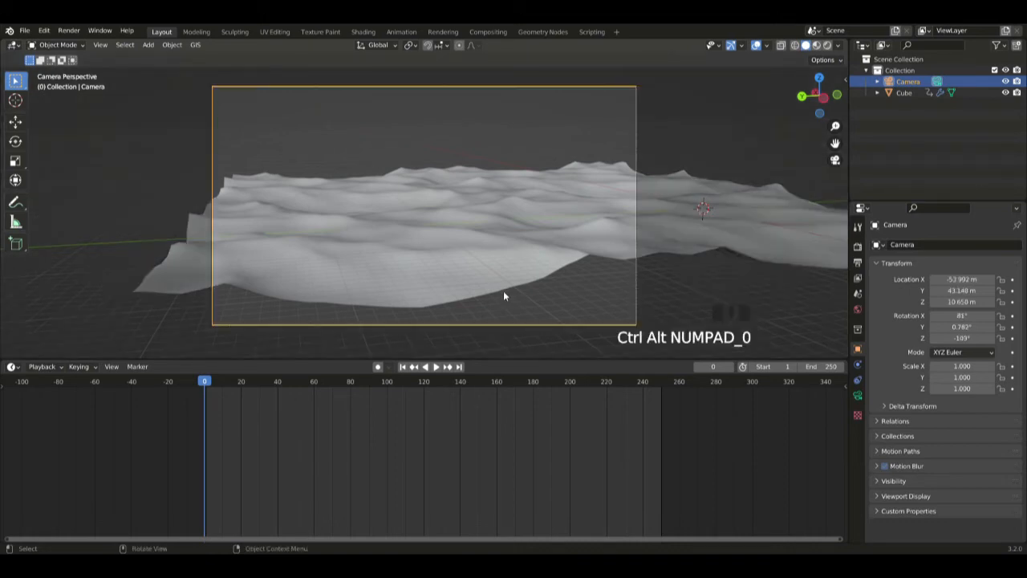
Lock the camera to the view and move it in close above the waves.
{"action": "key", "text": "n"}
{"action": "left_click", "coordinate": [841, 157]}
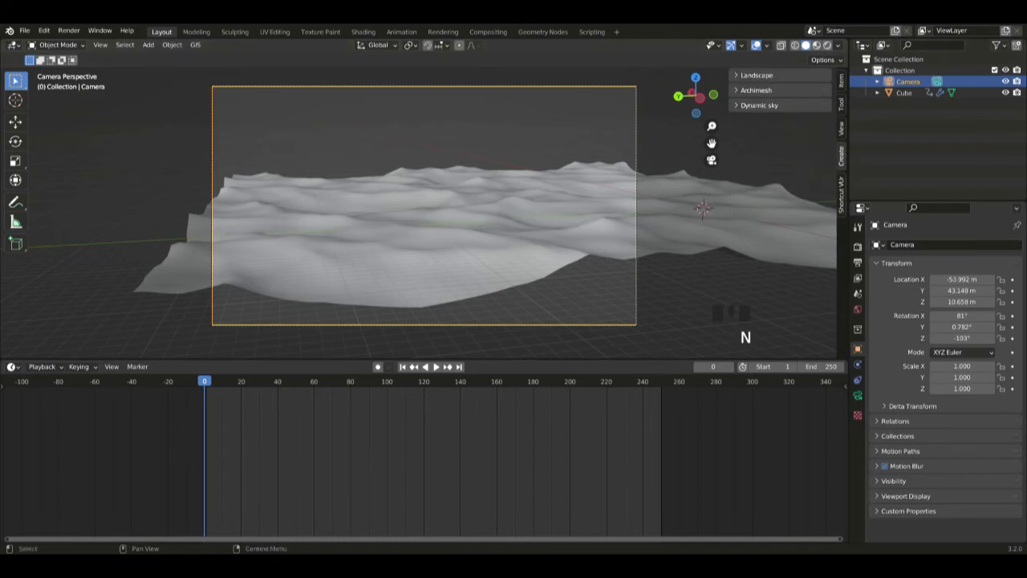
{"action": "left_click", "coordinate": [843, 192]}
{"action": "left_click", "coordinate": [842, 126]}
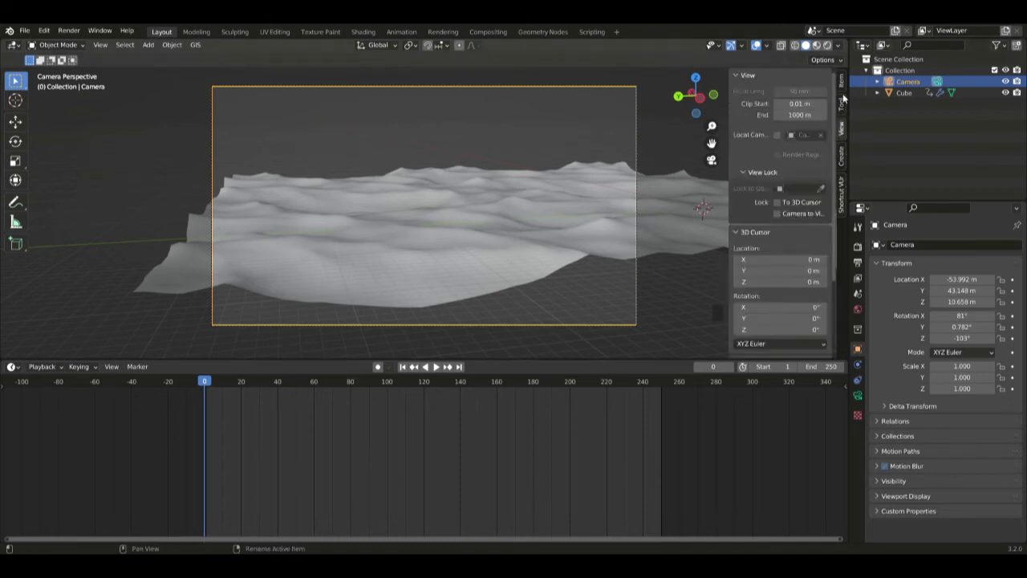
{"action": "left_click", "coordinate": [842, 82]}
{"action": "left_click", "coordinate": [841, 193]}
{"action": "left_click", "coordinate": [841, 157]}
{"action": "left_click", "coordinate": [841, 126]}
{"action": "left_click", "coordinate": [824, 173]}
{"action": "middle_click_drag", "start_coordinate": [564, 220], "coordinate": [615, 266]}
Preview the animation through the camera, raise the camera to about 4.5 m above the origin, and replay from frame 0.
{"action": "key", "text": "space"}
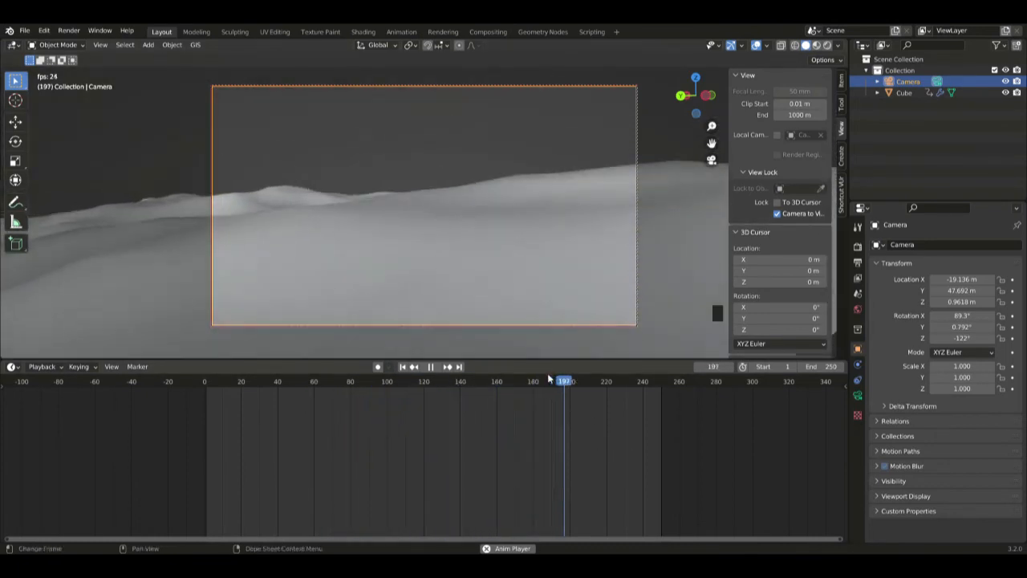
{"action": "key", "text": "space"}
{"action": "scroll", "coordinate": [546, 281], "scroll_direction": "up", "scroll_amount": 2}
{"action": "scroll", "coordinate": [545, 281], "scroll_direction": "down", "scroll_amount": 2}
{"action": "middle_click_drag", "start_coordinate": [546, 281], "coordinate": [549, 291]}
{"action": "left_click_drag", "start_coordinate": [569, 410], "coordinate": [207, 434]}
{"action": "key", "text": "space"}
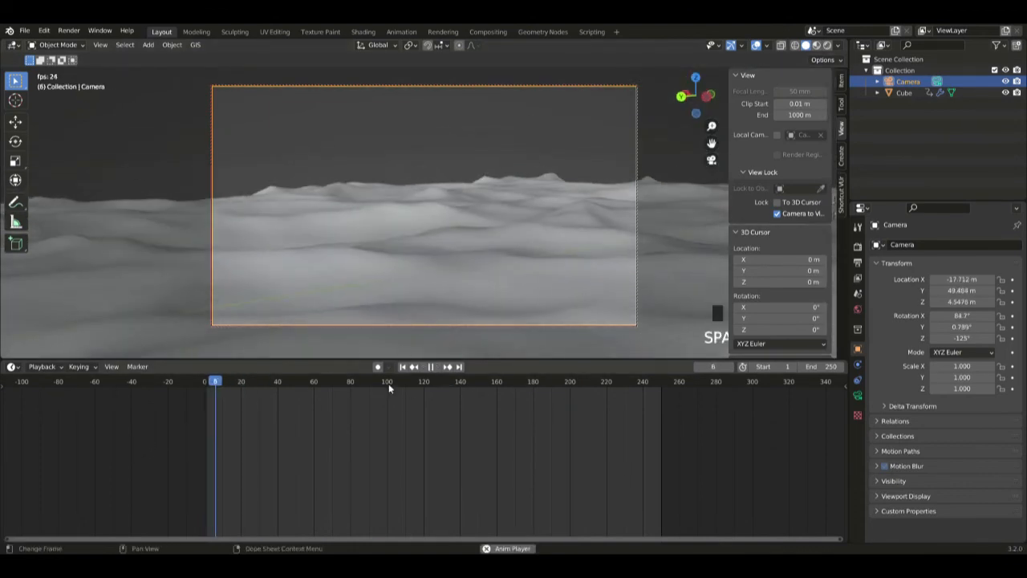
Turn off the camera-to-view lock, stop playback, and select the ocean from outside the camera view.
{"action": "left_click", "coordinate": [776, 214]}
{"action": "key", "text": "space"}
{"action": "scroll", "coordinate": [565, 281], "scroll_direction": "down", "scroll_amount": 2}
{"action": "middle_click_drag", "start_coordinate": [565, 282], "coordinate": [550, 258]}
{"action": "scroll", "coordinate": [608, 283], "scroll_direction": "down", "scroll_amount": 4}
{"action": "left_click", "coordinate": [551, 258]}
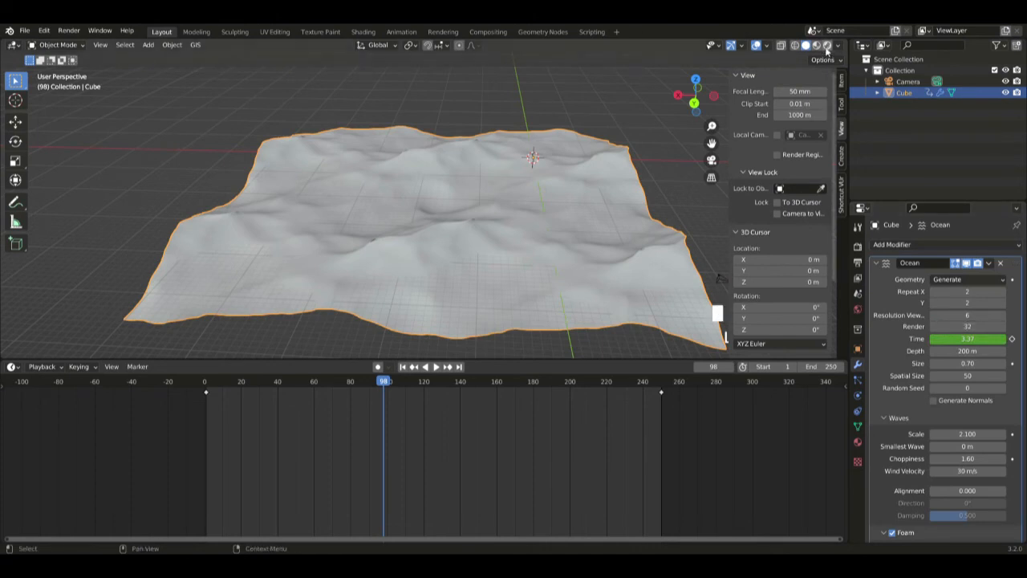
Show the ocean with Rendered shading and examine the foam on the wave crests up close.
{"action": "left_click", "coordinate": [826, 46]}
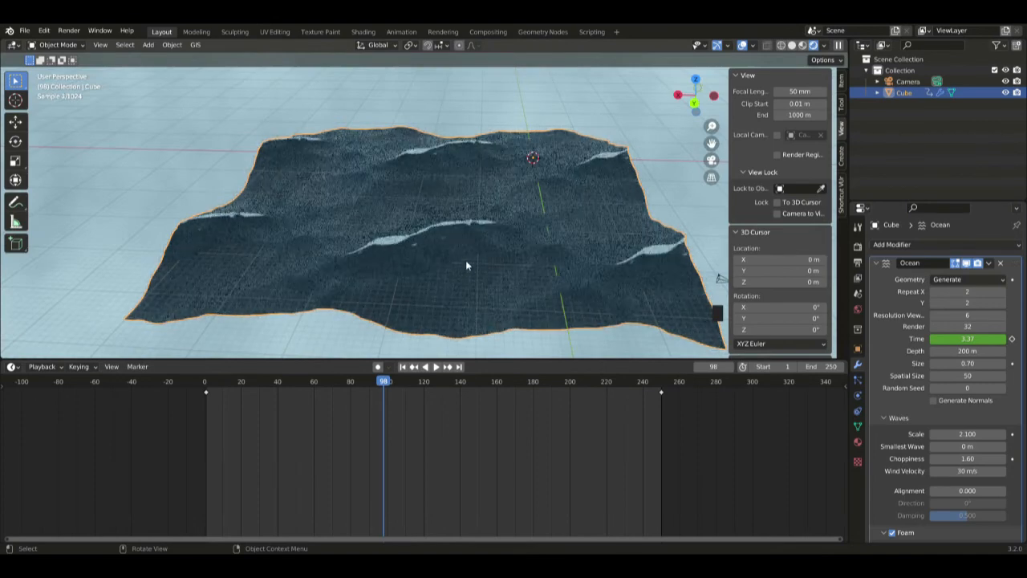
{"action": "scroll", "coordinate": [425, 261], "scroll_direction": "up", "scroll_amount": 5}
{"action": "middle_click_drag", "start_coordinate": [424, 273], "coordinate": [476, 264]}
{"action": "scroll", "coordinate": [473, 261], "scroll_direction": "up", "scroll_amount": 3}
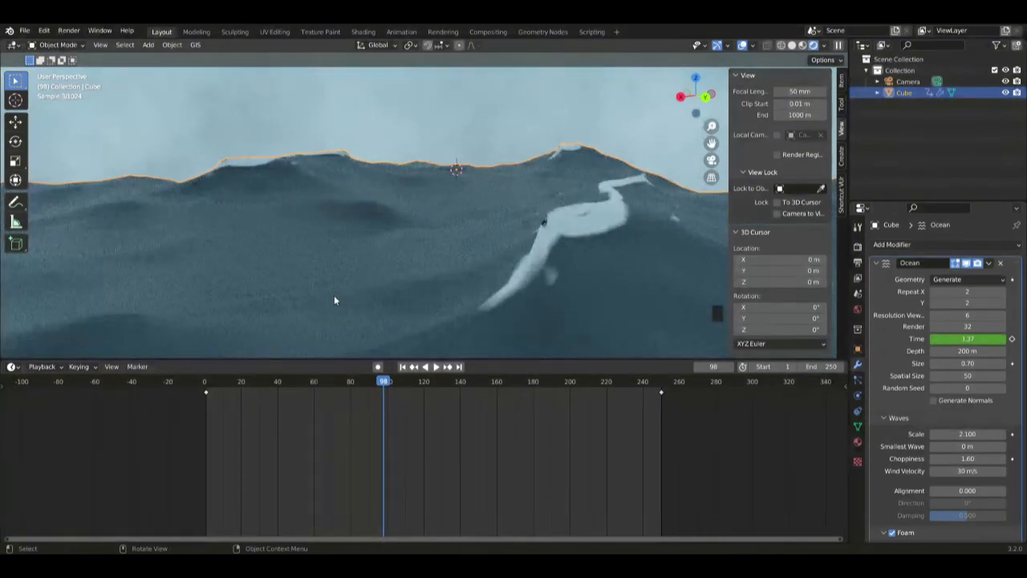
Switch to Solid shading and play the wave animation from the first frame, viewing the whole ocean.
{"action": "left_click", "coordinate": [792, 45]}
{"action": "scroll", "coordinate": [427, 265], "scroll_direction": "down", "scroll_amount": 3}
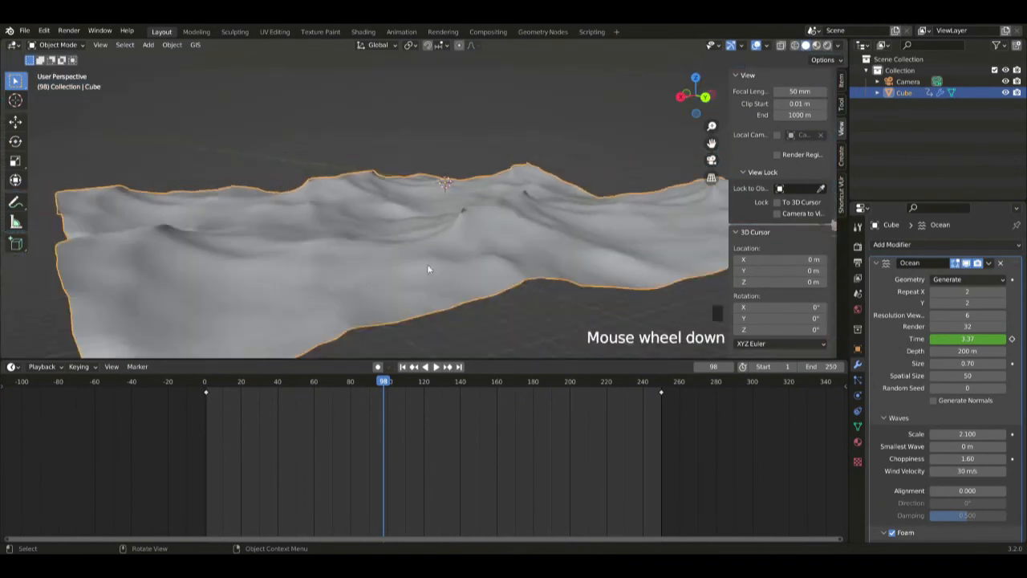
{"action": "middle_click_drag", "start_coordinate": [427, 265], "coordinate": [329, 279]}
{"action": "key", "text": "space"}
{"action": "key", "text": "shift+Left"}
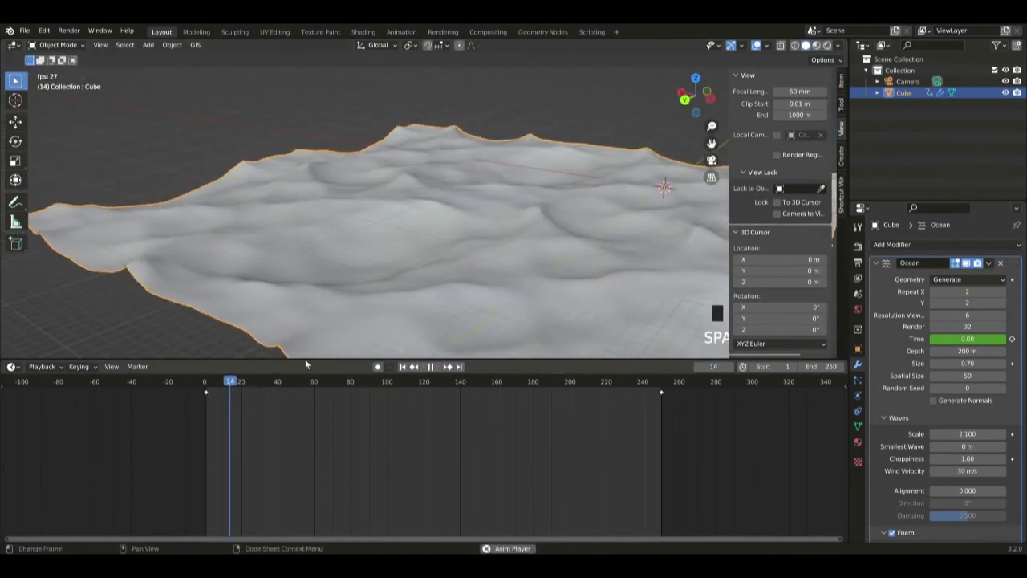
{"action": "middle_click_drag", "start_coordinate": [455, 211], "coordinate": [553, 235]}
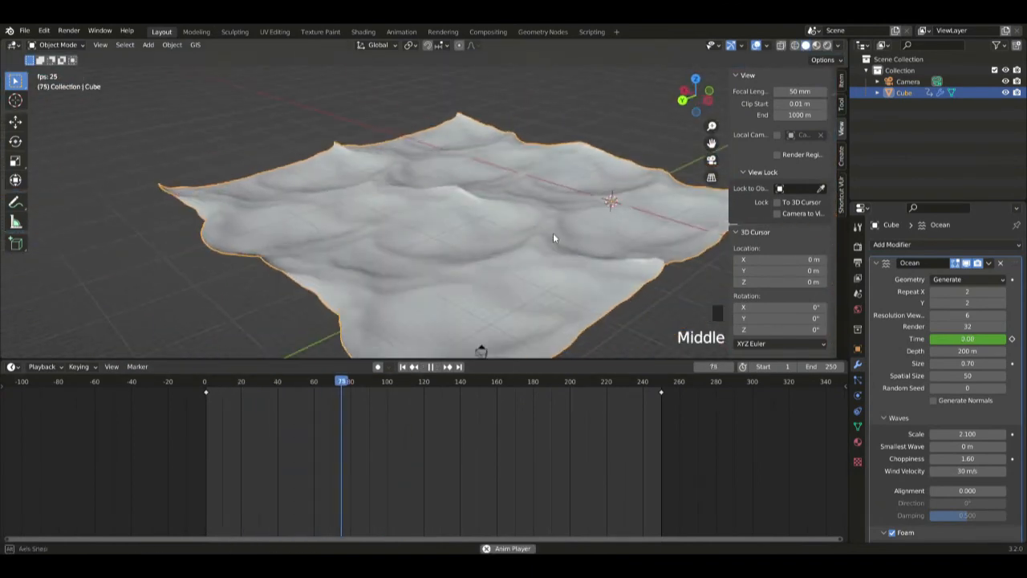
Look through the camera and preview the animated ocean with Rendered shading.
{"action": "left_click", "coordinate": [711, 160]}
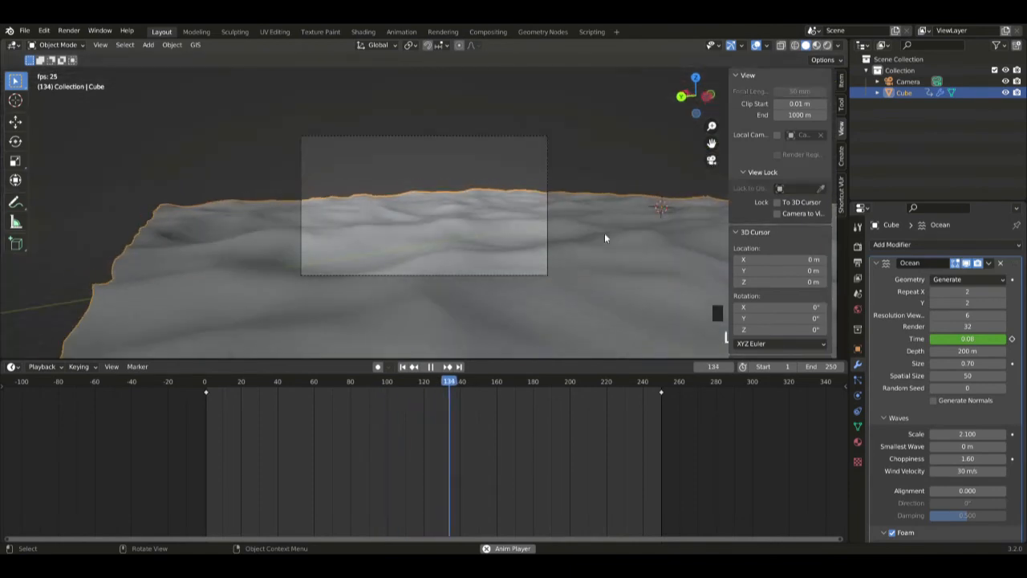
{"action": "key", "text": "space"}
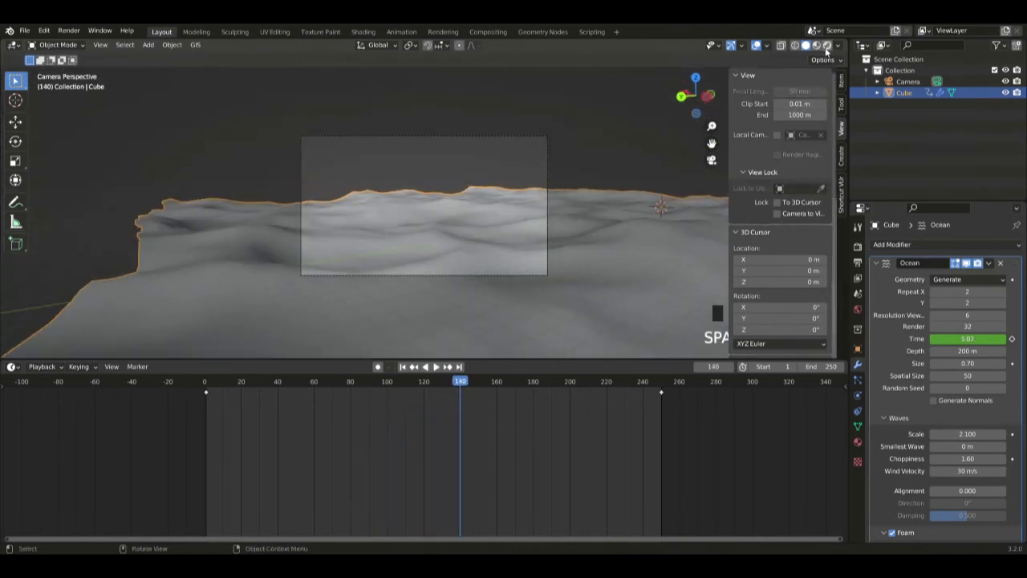
{"action": "left_click", "coordinate": [828, 46]}
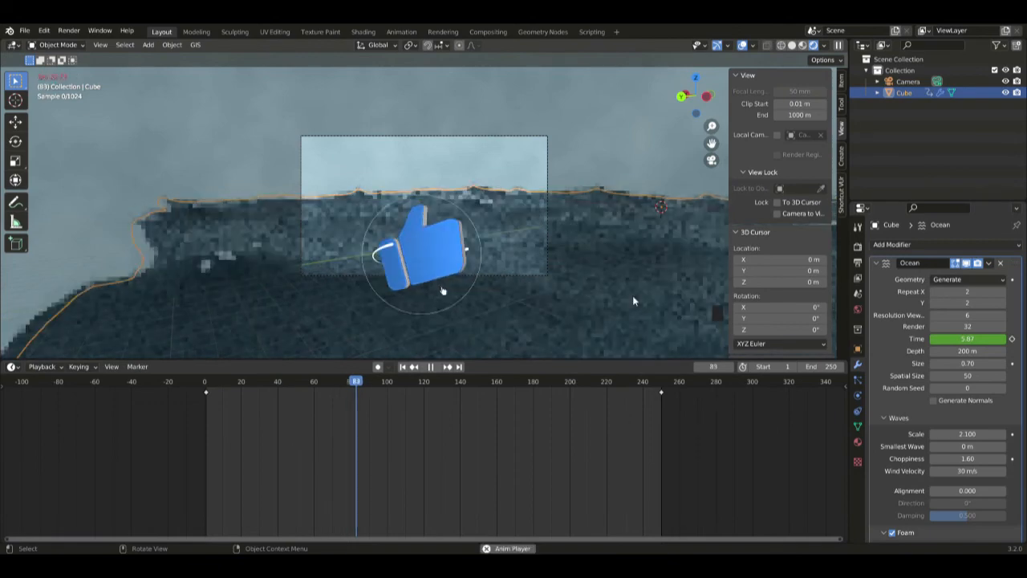
{"action": "key", "text": "space"}
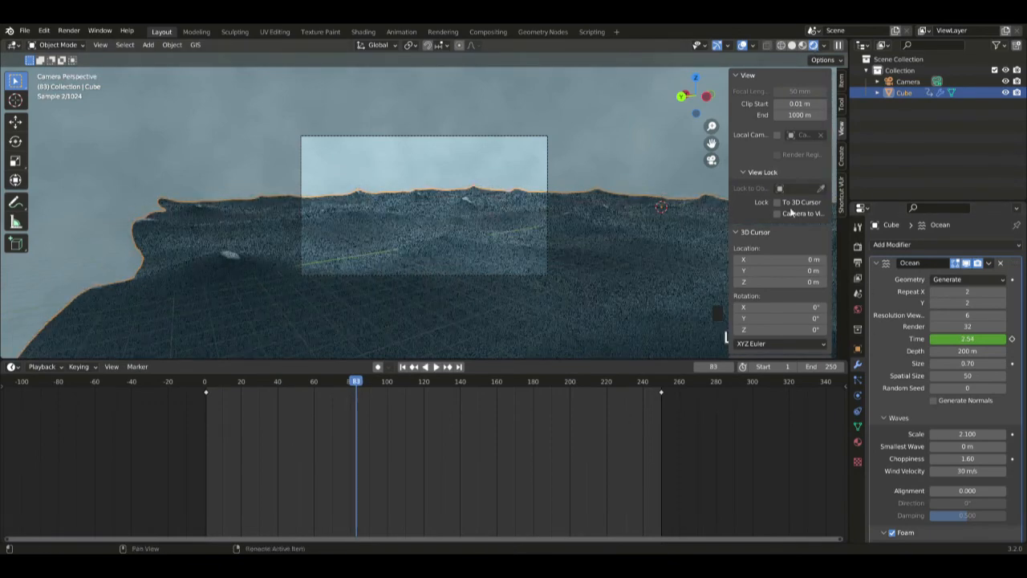
Try viewport denoising in the Cycles sampling settings and turn it off again.
{"action": "left_click", "coordinate": [858, 246]}
{"action": "left_click", "coordinate": [891, 377]}
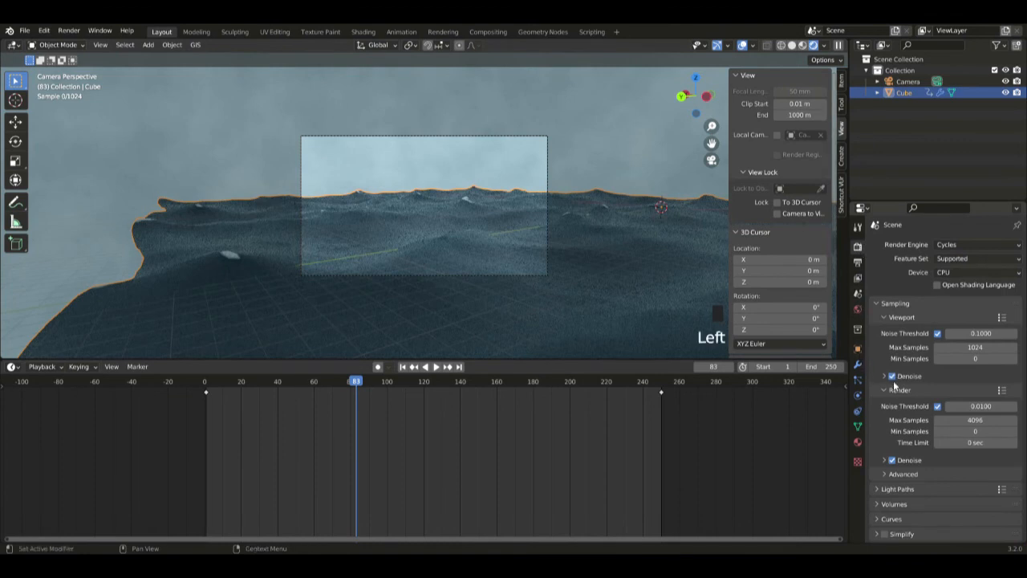
{"action": "left_click", "coordinate": [893, 377]}
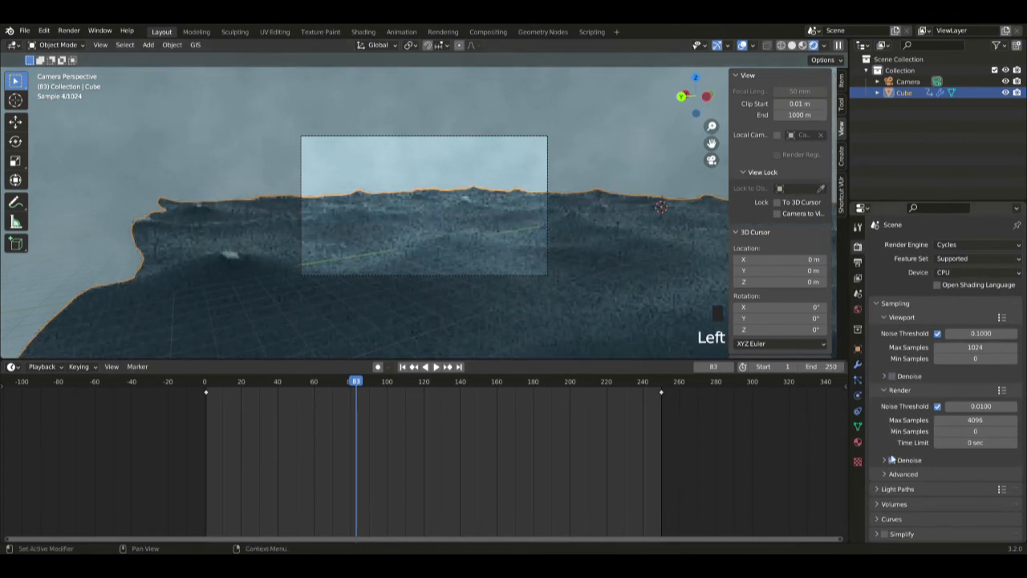
Return to Solid shading and show the whole ocean from outside the camera view.
{"action": "left_click", "coordinate": [802, 45]}
{"action": "middle_click_drag", "start_coordinate": [558, 192], "coordinate": [530, 202]}
{"action": "scroll", "coordinate": [484, 196], "scroll_direction": "down", "scroll_amount": 4}
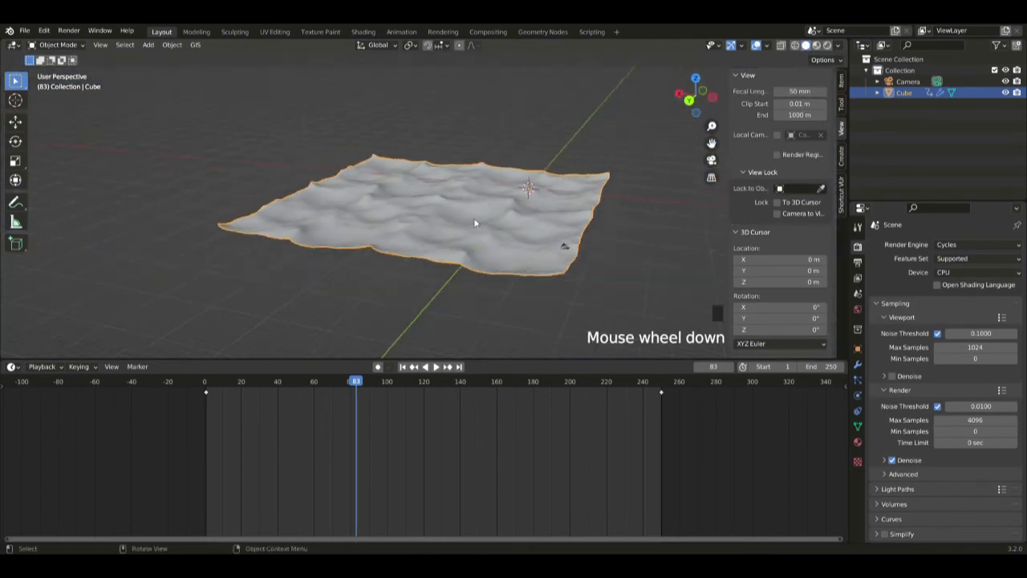